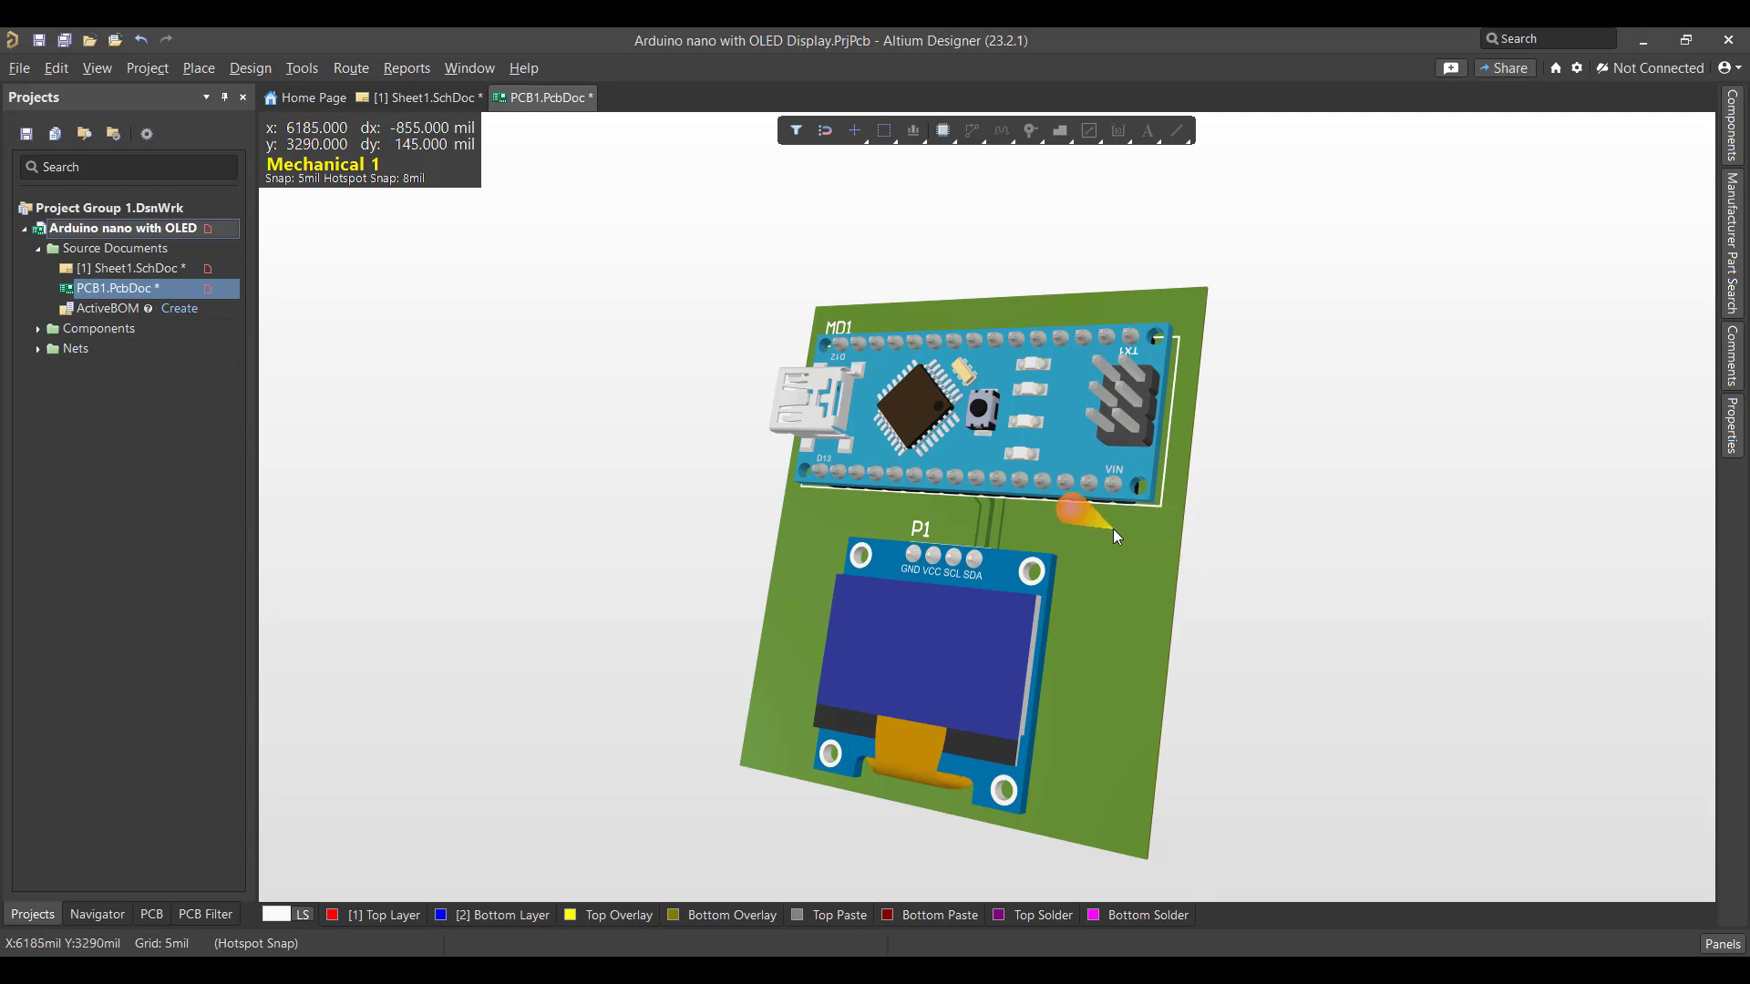
- Pan the 3D view of the finished board slightly to the left
{"action": "right_click_drag", "start_coordinate": [1113, 528], "coordinate": [1344, 582]}
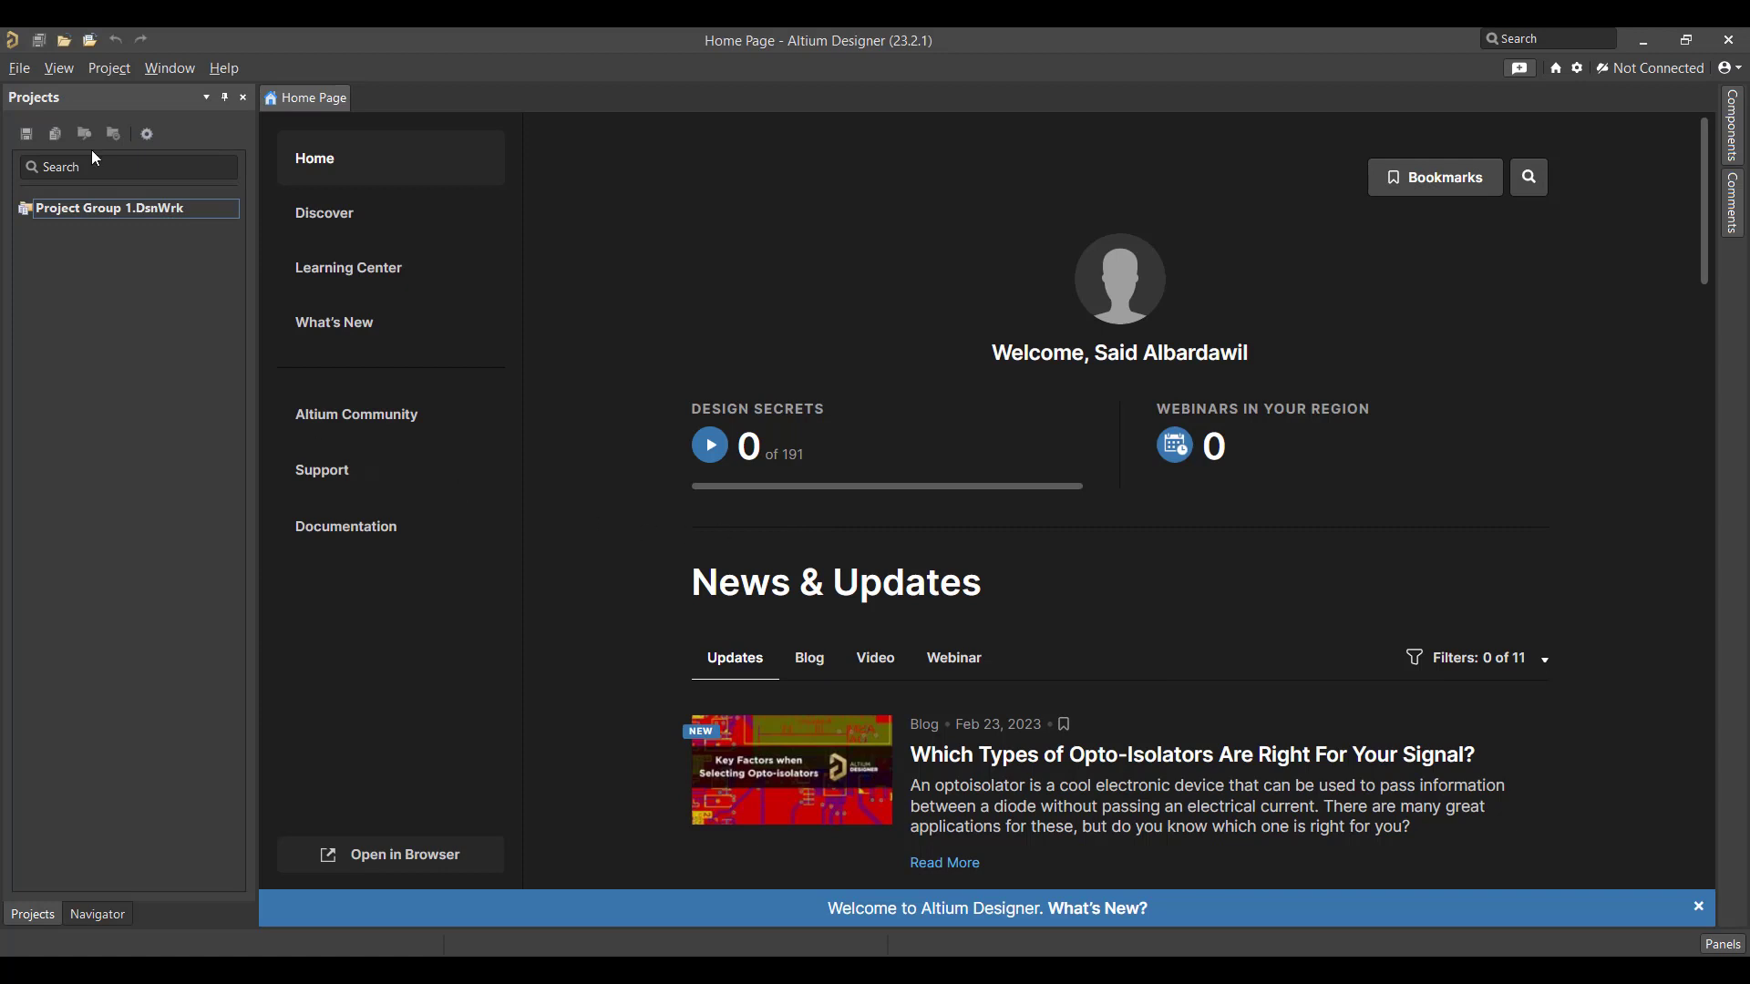
- Create the empty PCB project 'Arduino nano with OLED Display' in the Desktop\NEW\4 folder
{"action": "left_click", "coordinate": [20, 69]}
{"action": "mouse_move", "coordinate": [36, 96]}
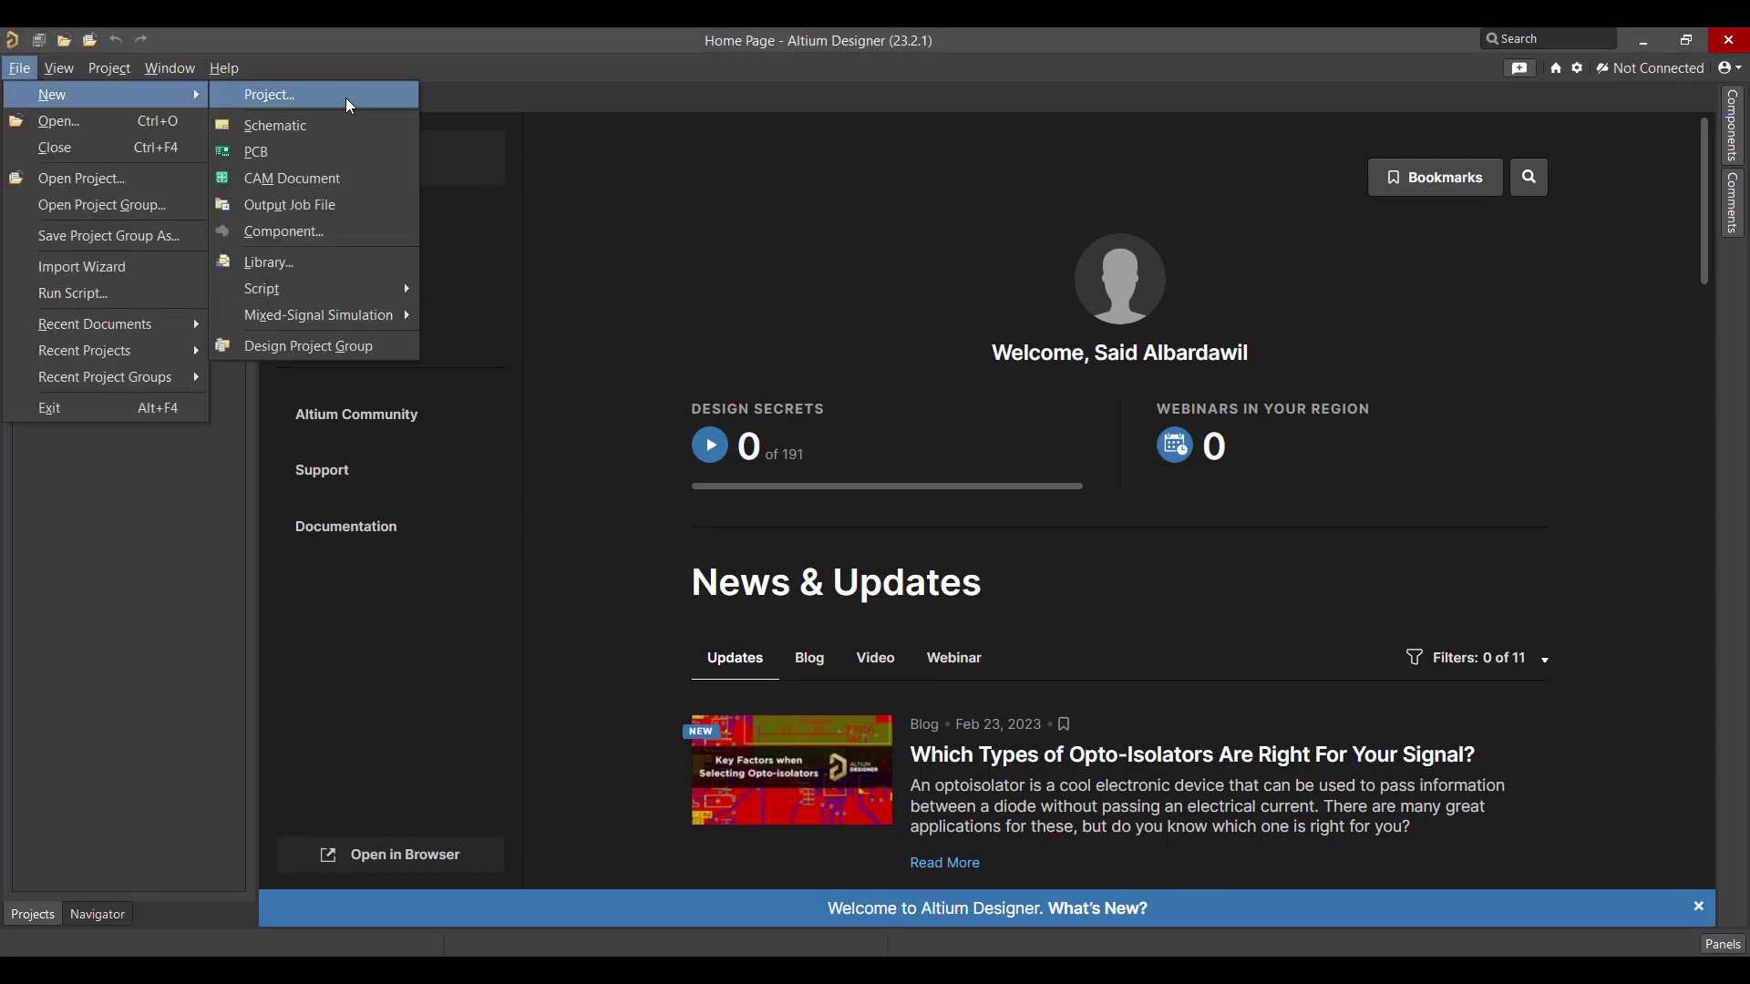
{"action": "left_click", "coordinate": [310, 95]}
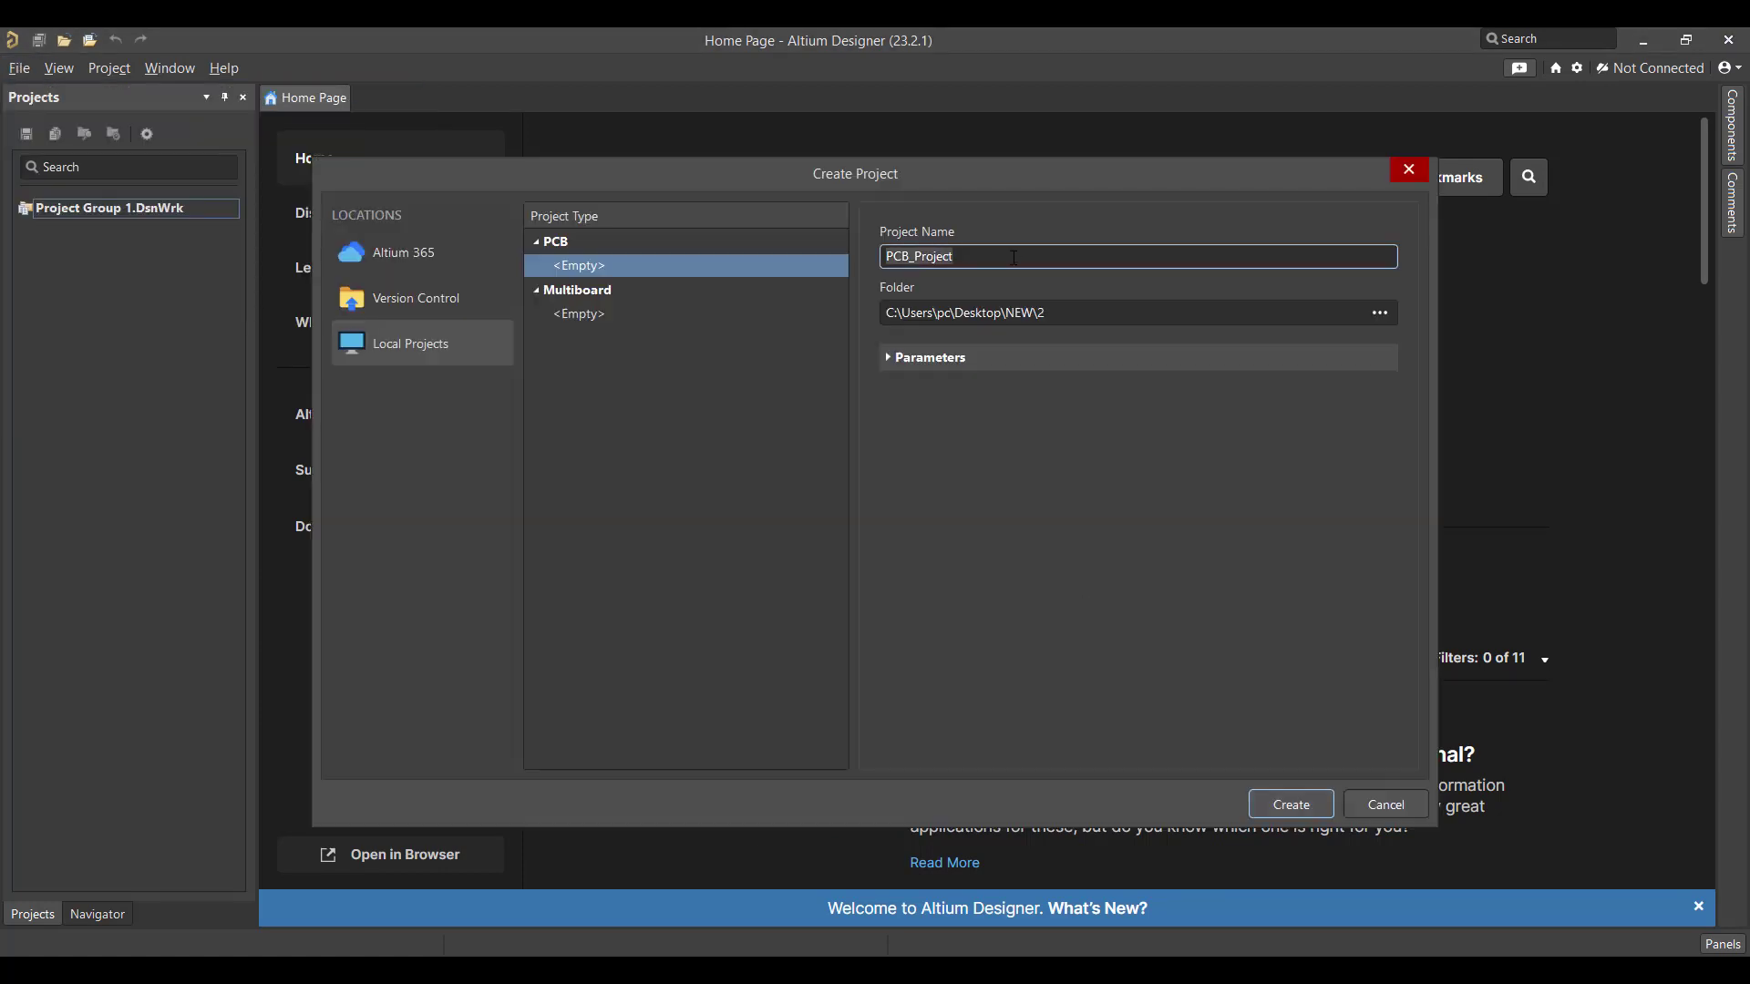
{"action": "key", "text": "BackSpace"}
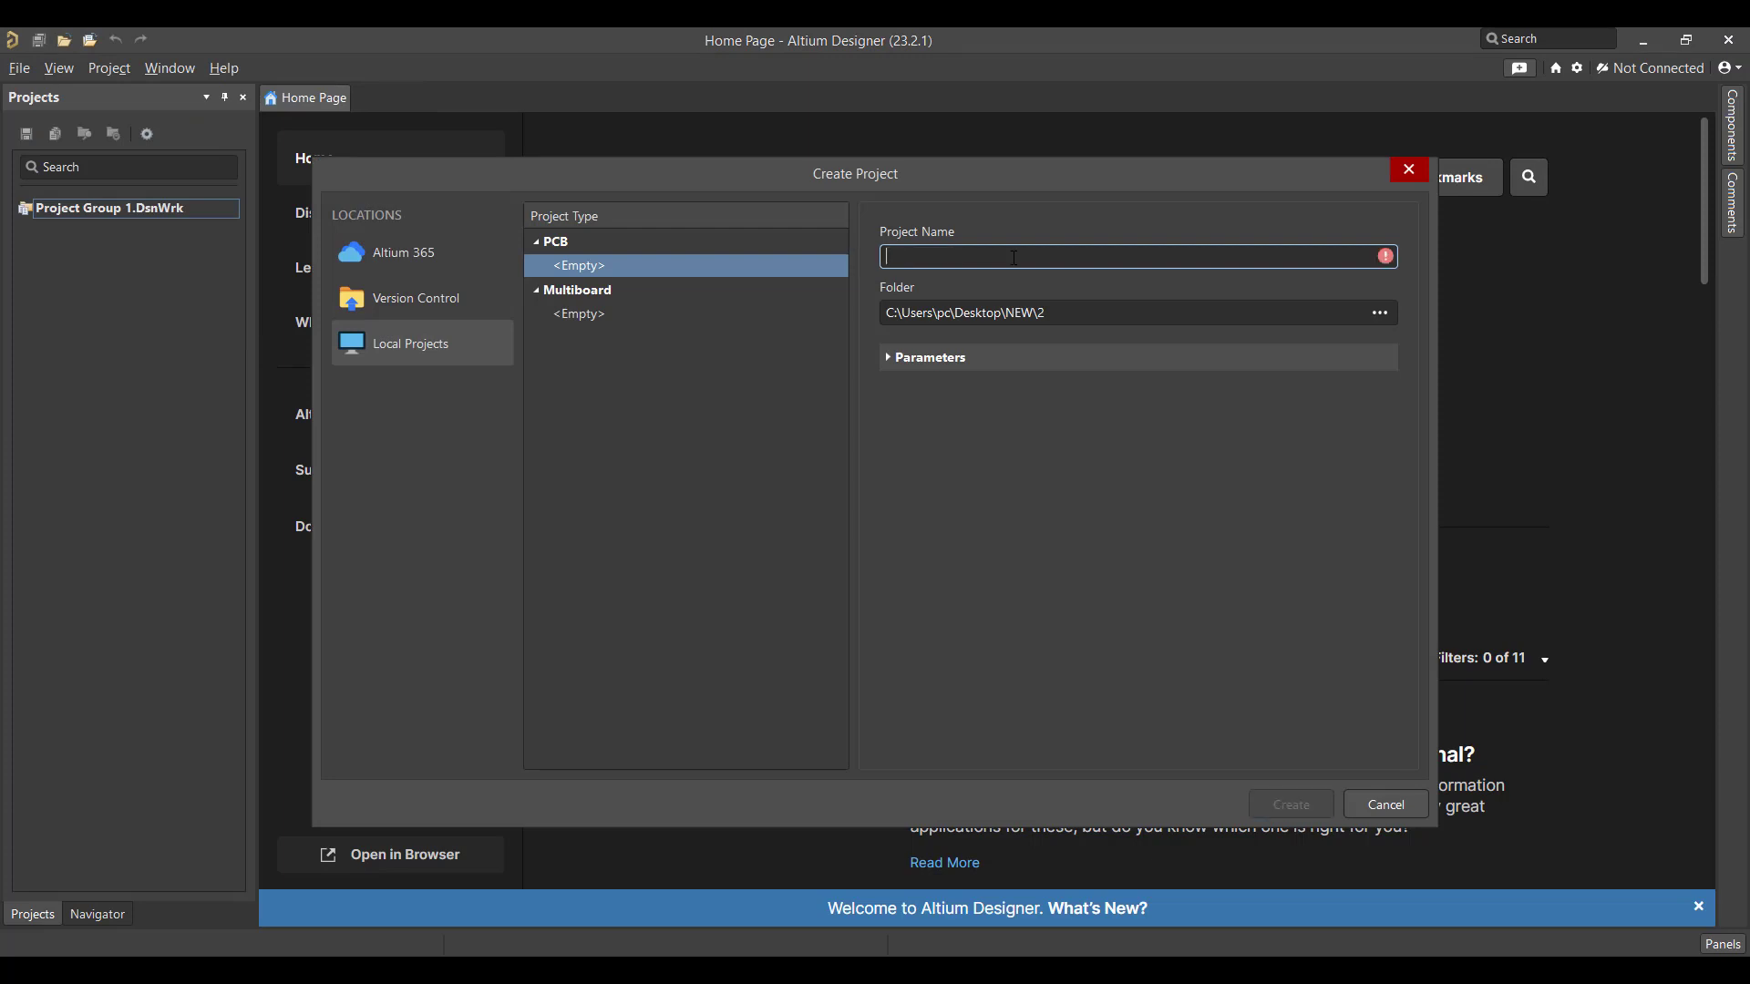
{"action": "type", "text": "Arduino"}
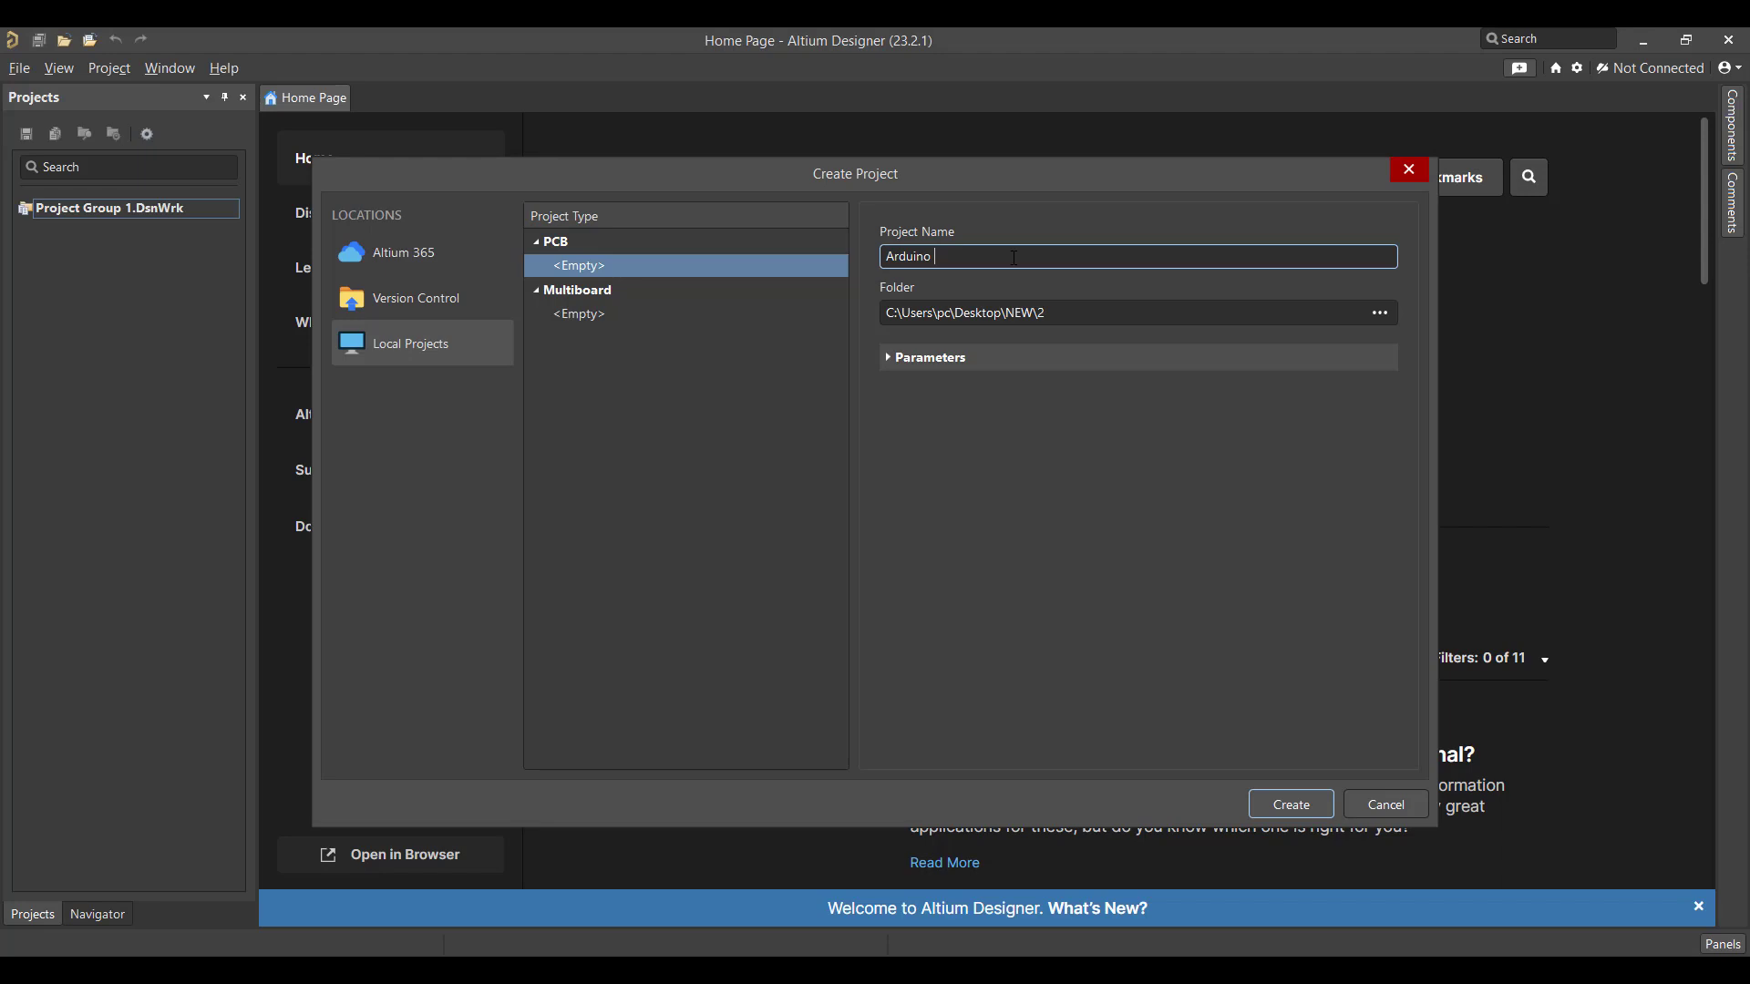
{"action": "type", "text": " nano with OLED Display"}
{"action": "left_click", "coordinate": [1380, 312]}
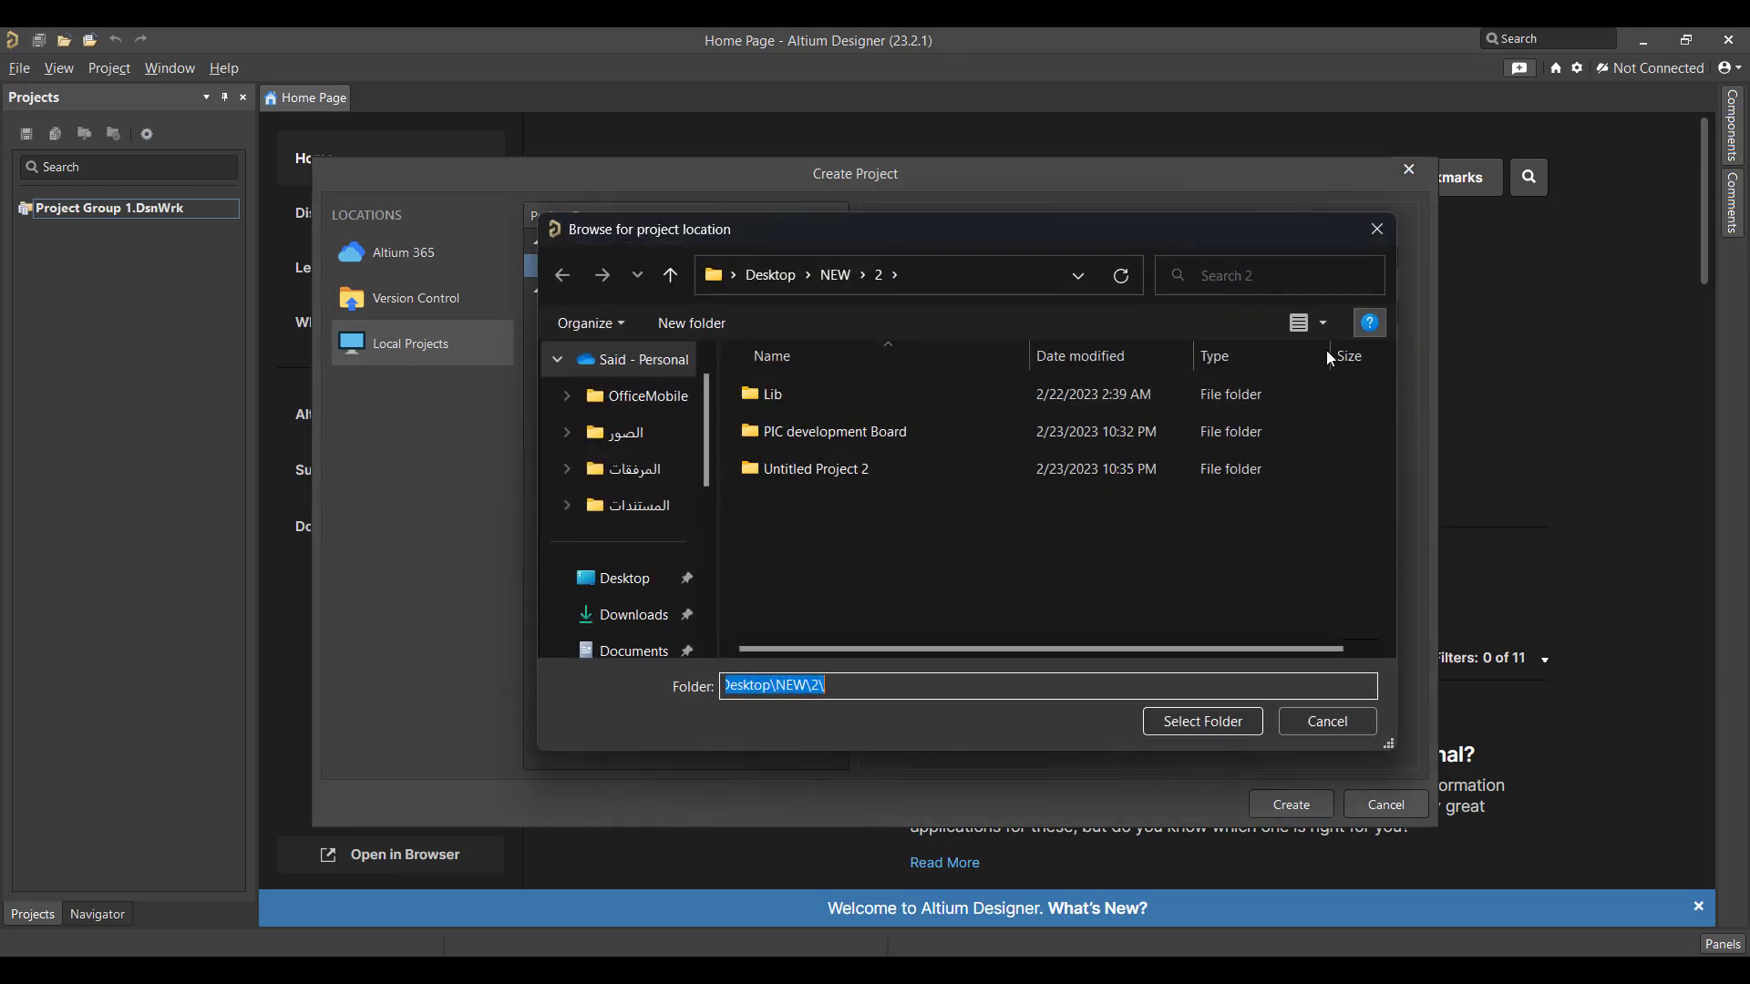
{"action": "left_click", "coordinate": [834, 283]}
{"action": "double_click", "coordinate": [872, 512]}
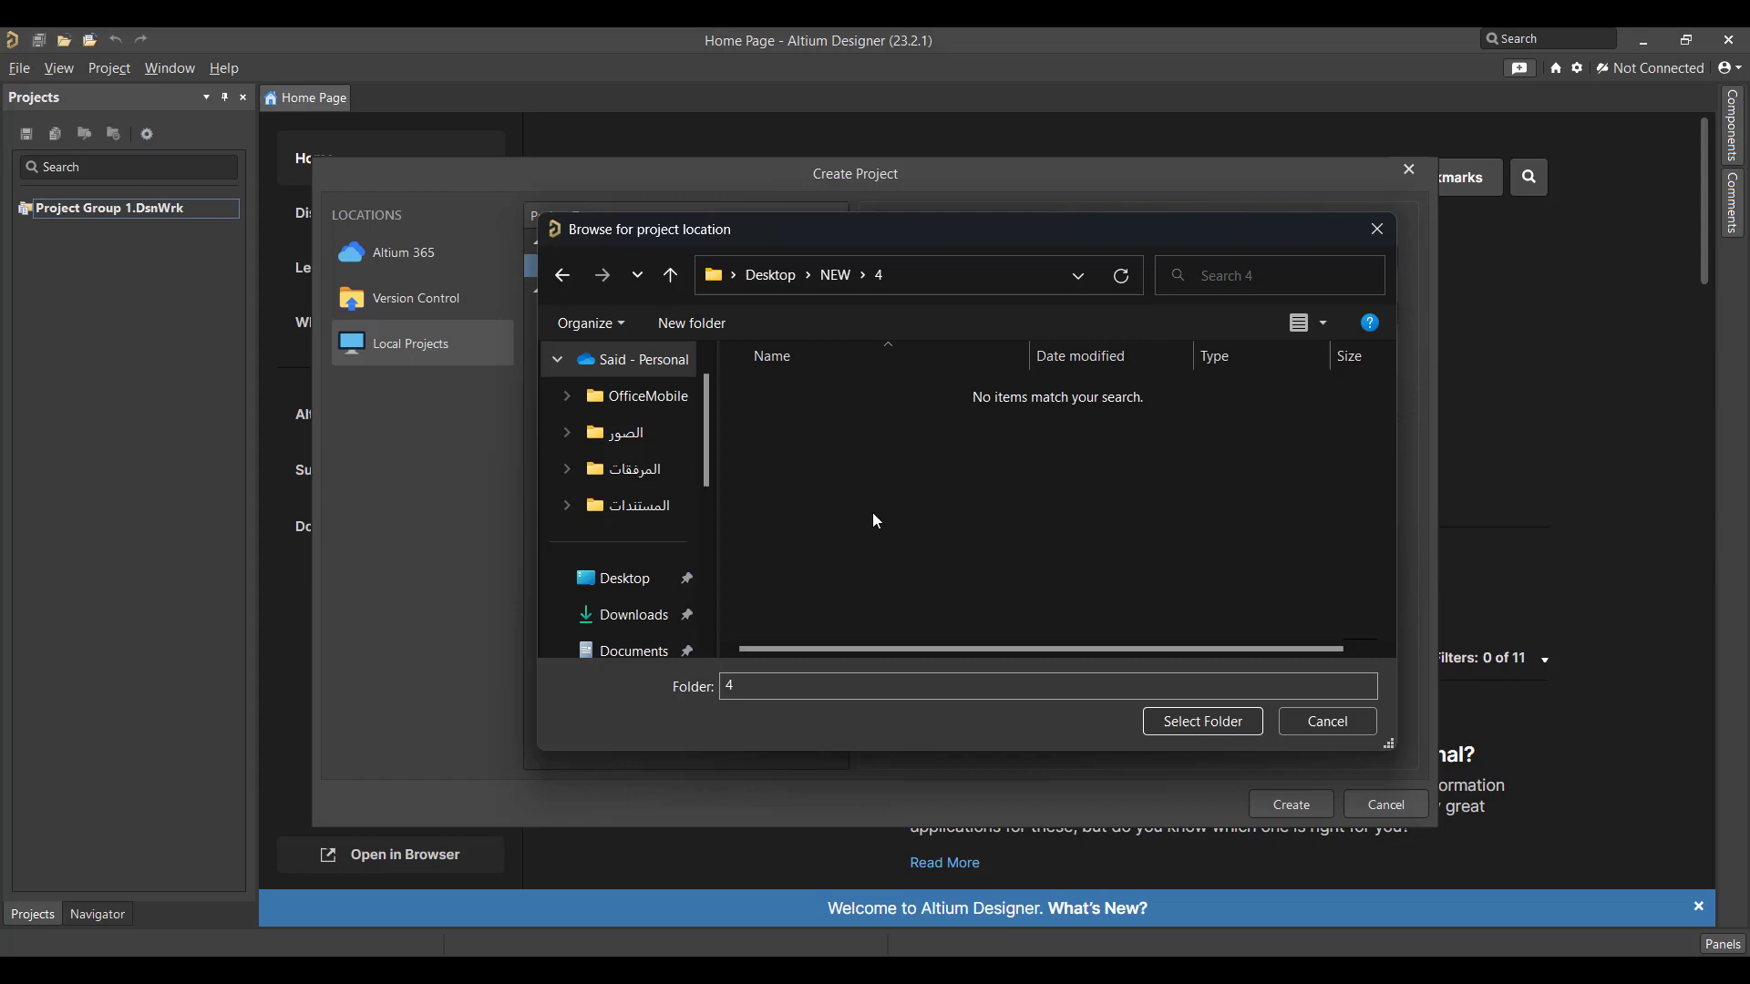
{"action": "left_click", "coordinate": [1222, 721]}
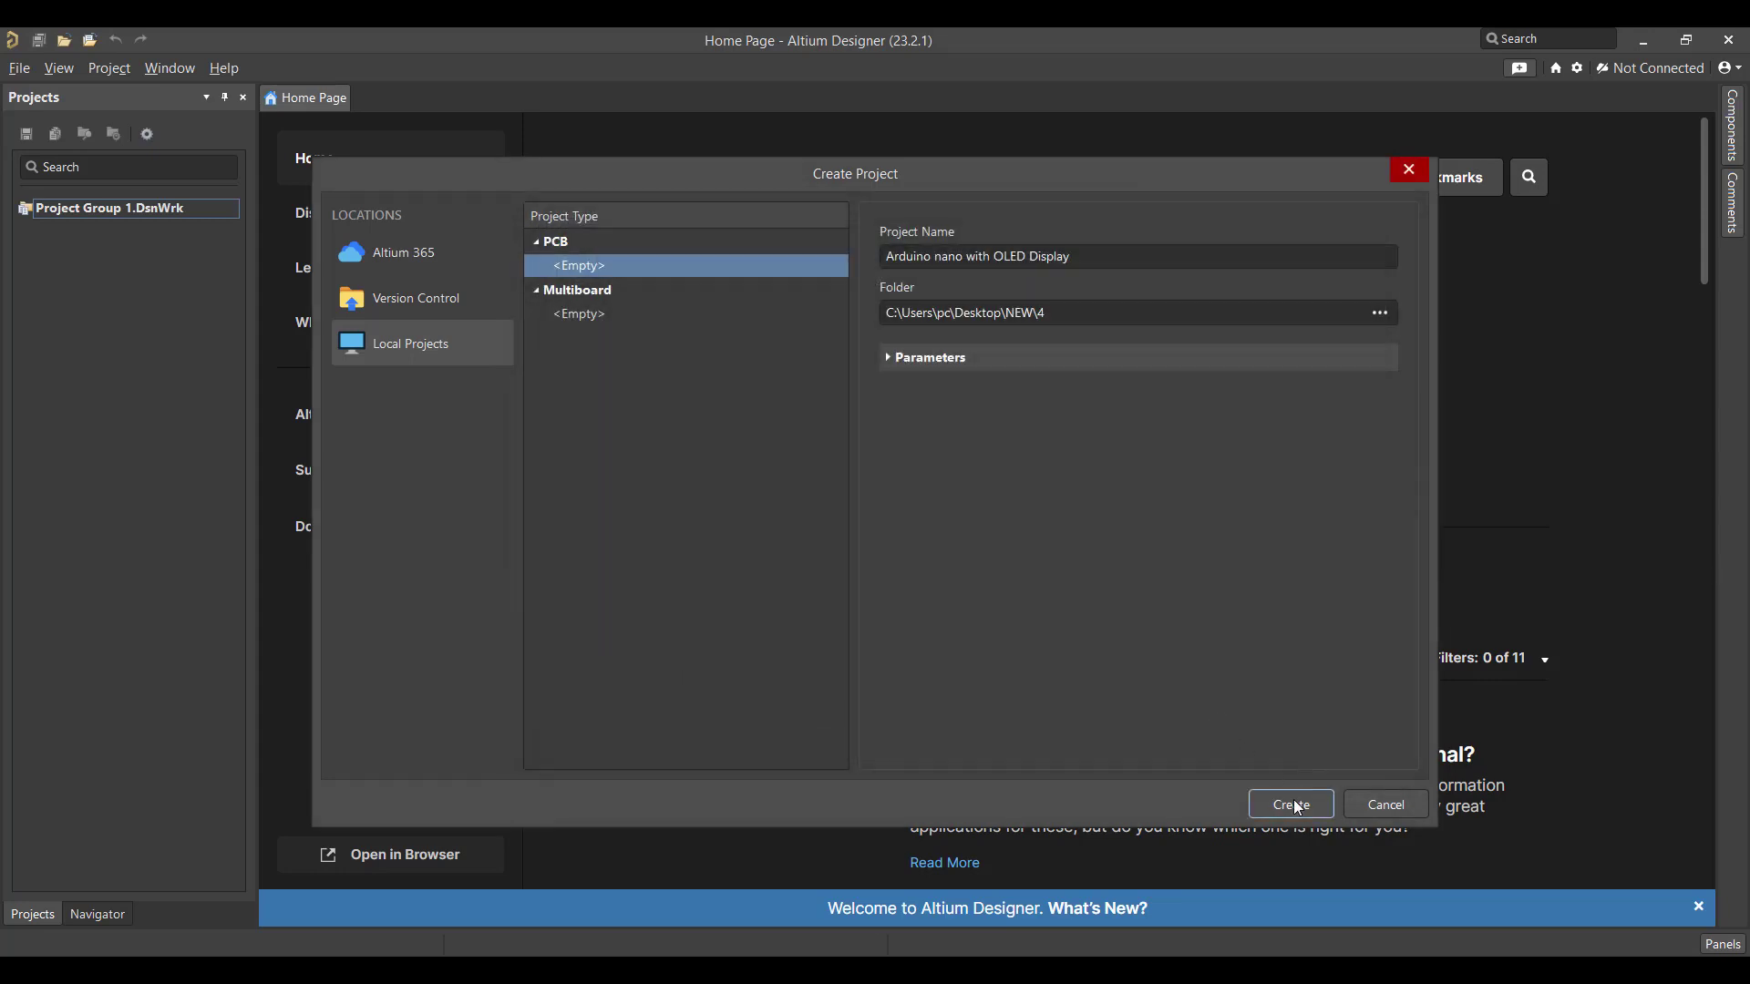
{"action": "left_click", "coordinate": [1293, 804]}
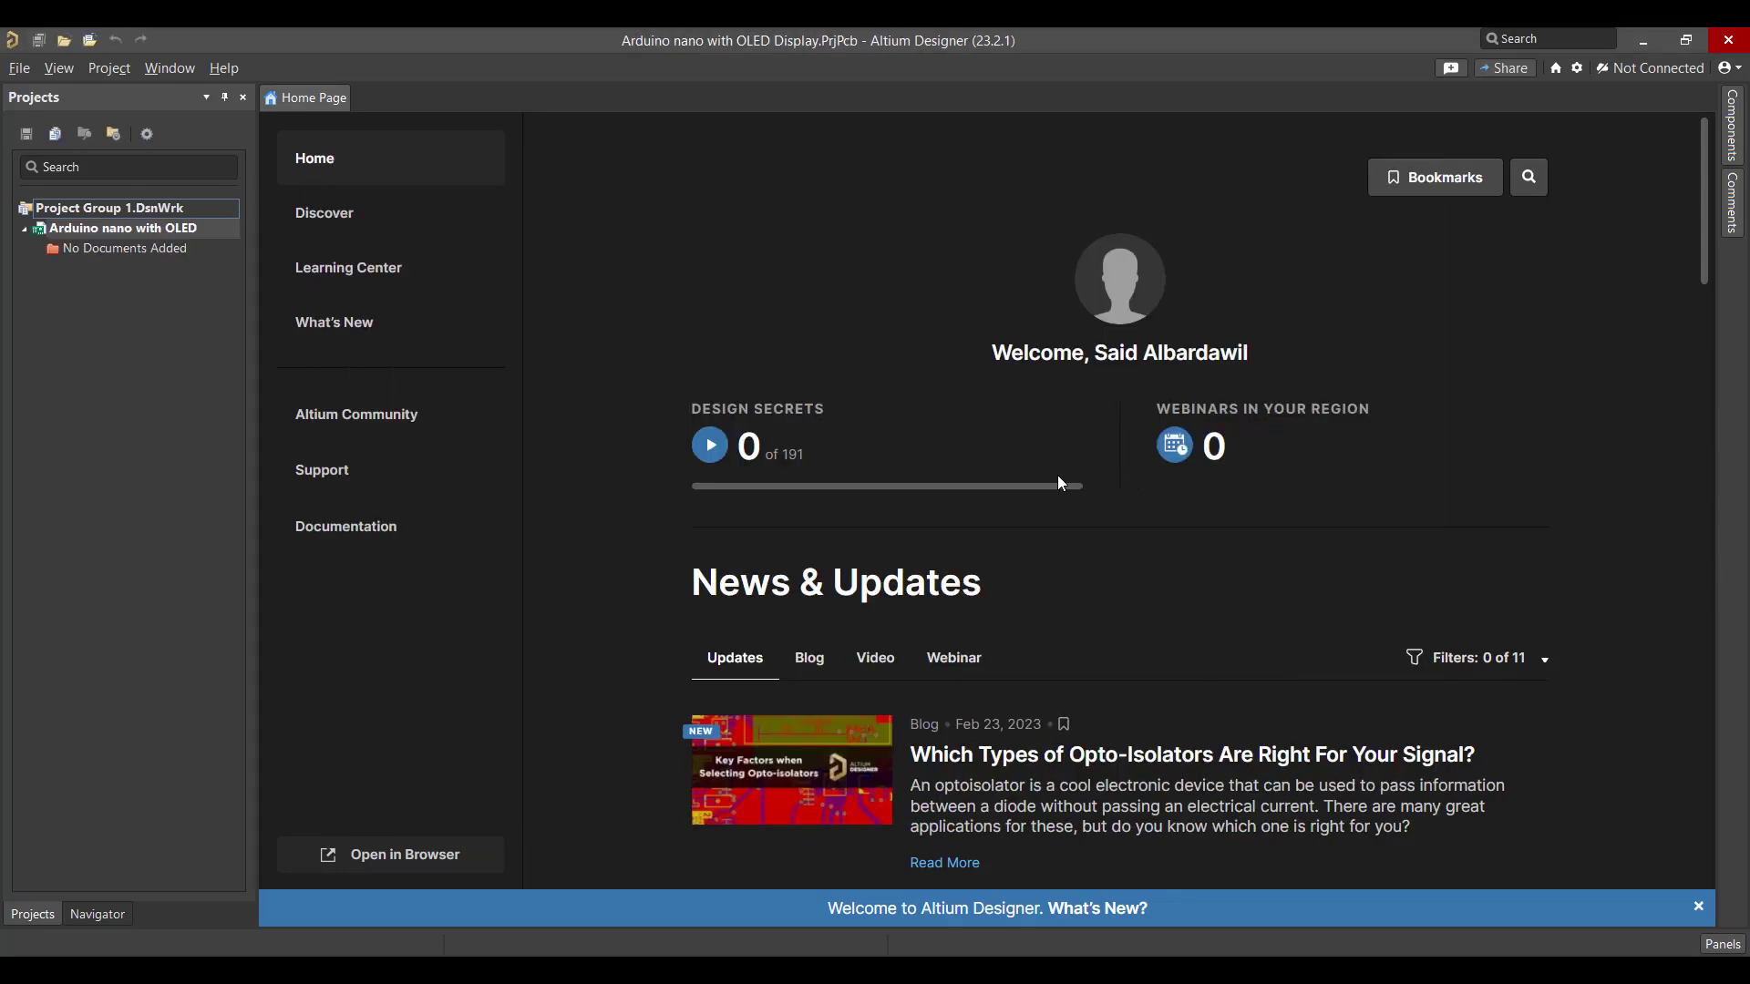
- Add a new schematic sheet and a new PCB document to the project
{"action": "left_click", "coordinate": [122, 229]}
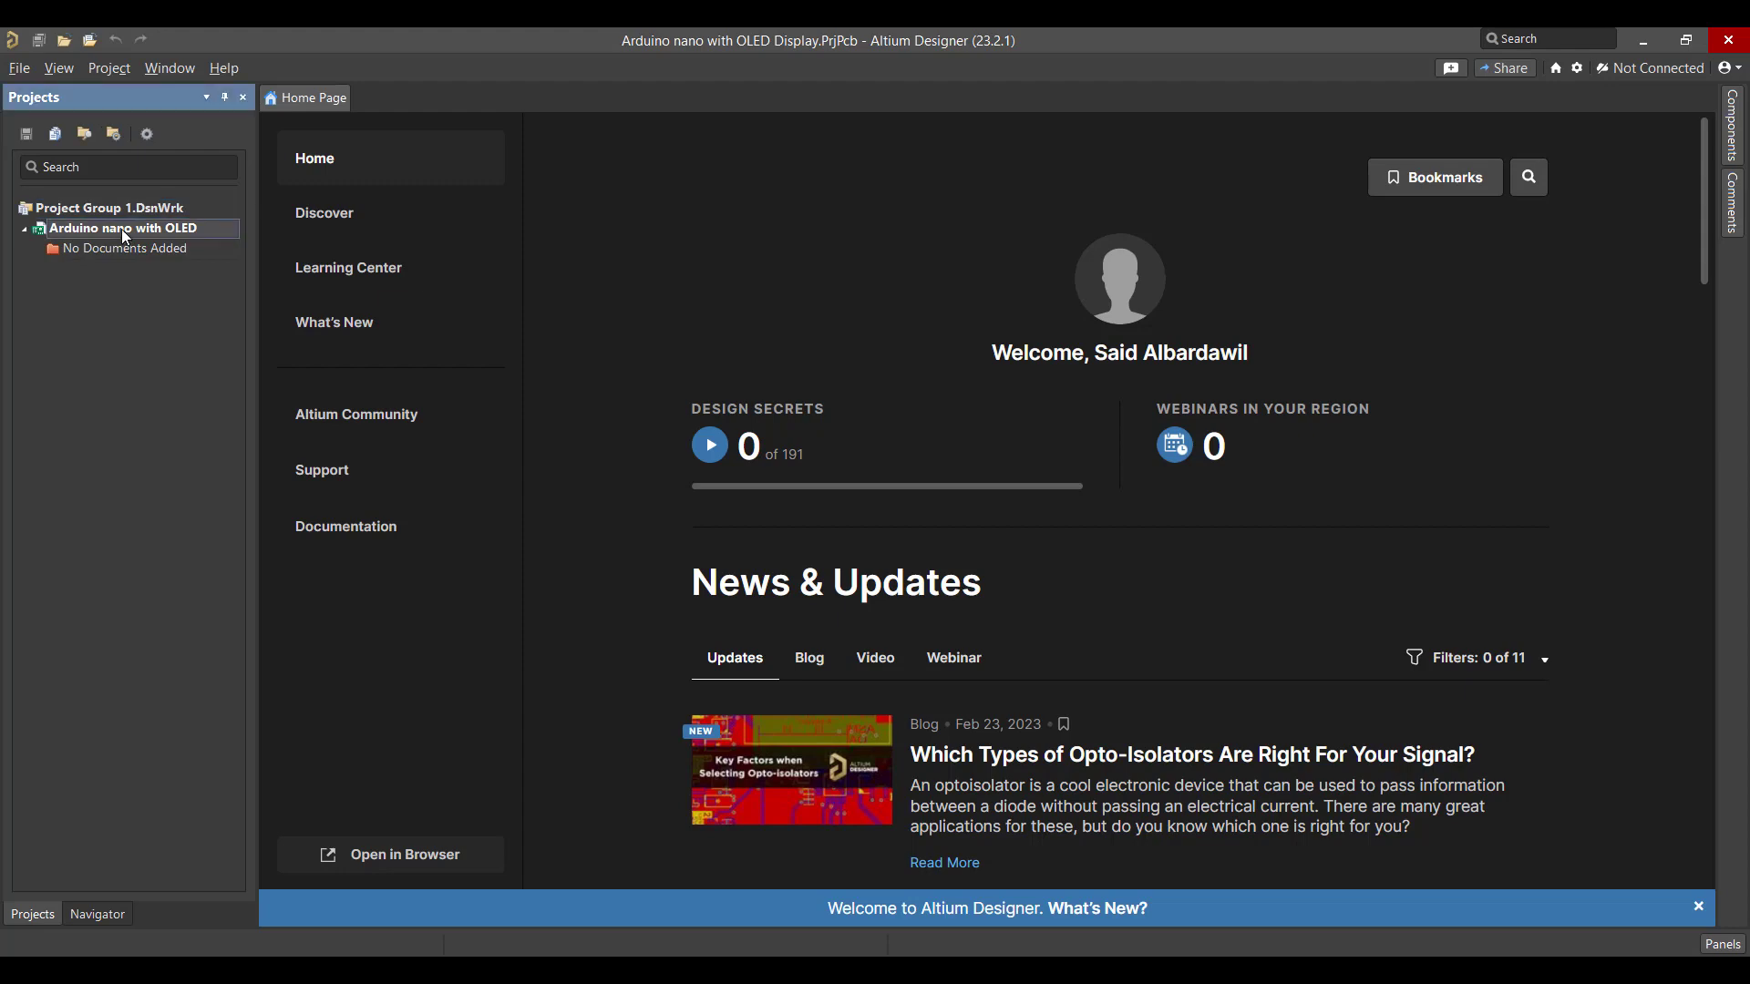
{"action": "right_click", "coordinate": [123, 229]}
{"action": "mouse_move", "coordinate": [233, 275]}
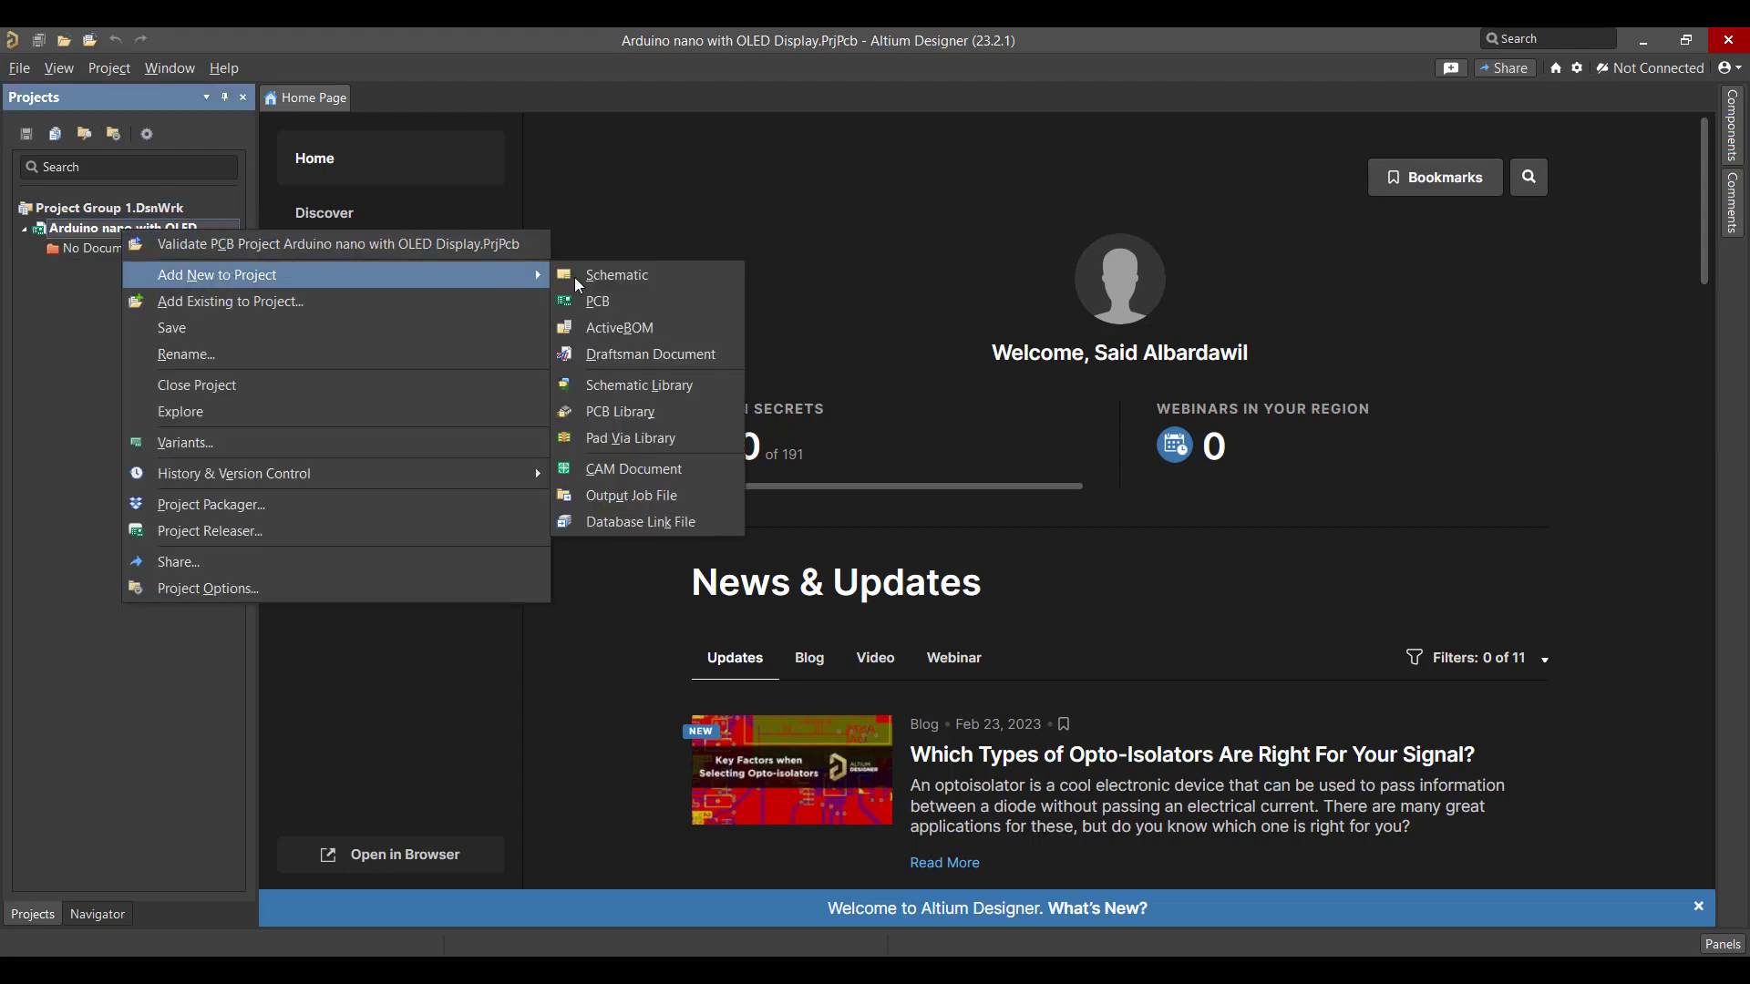
{"action": "left_click", "coordinate": [597, 276]}
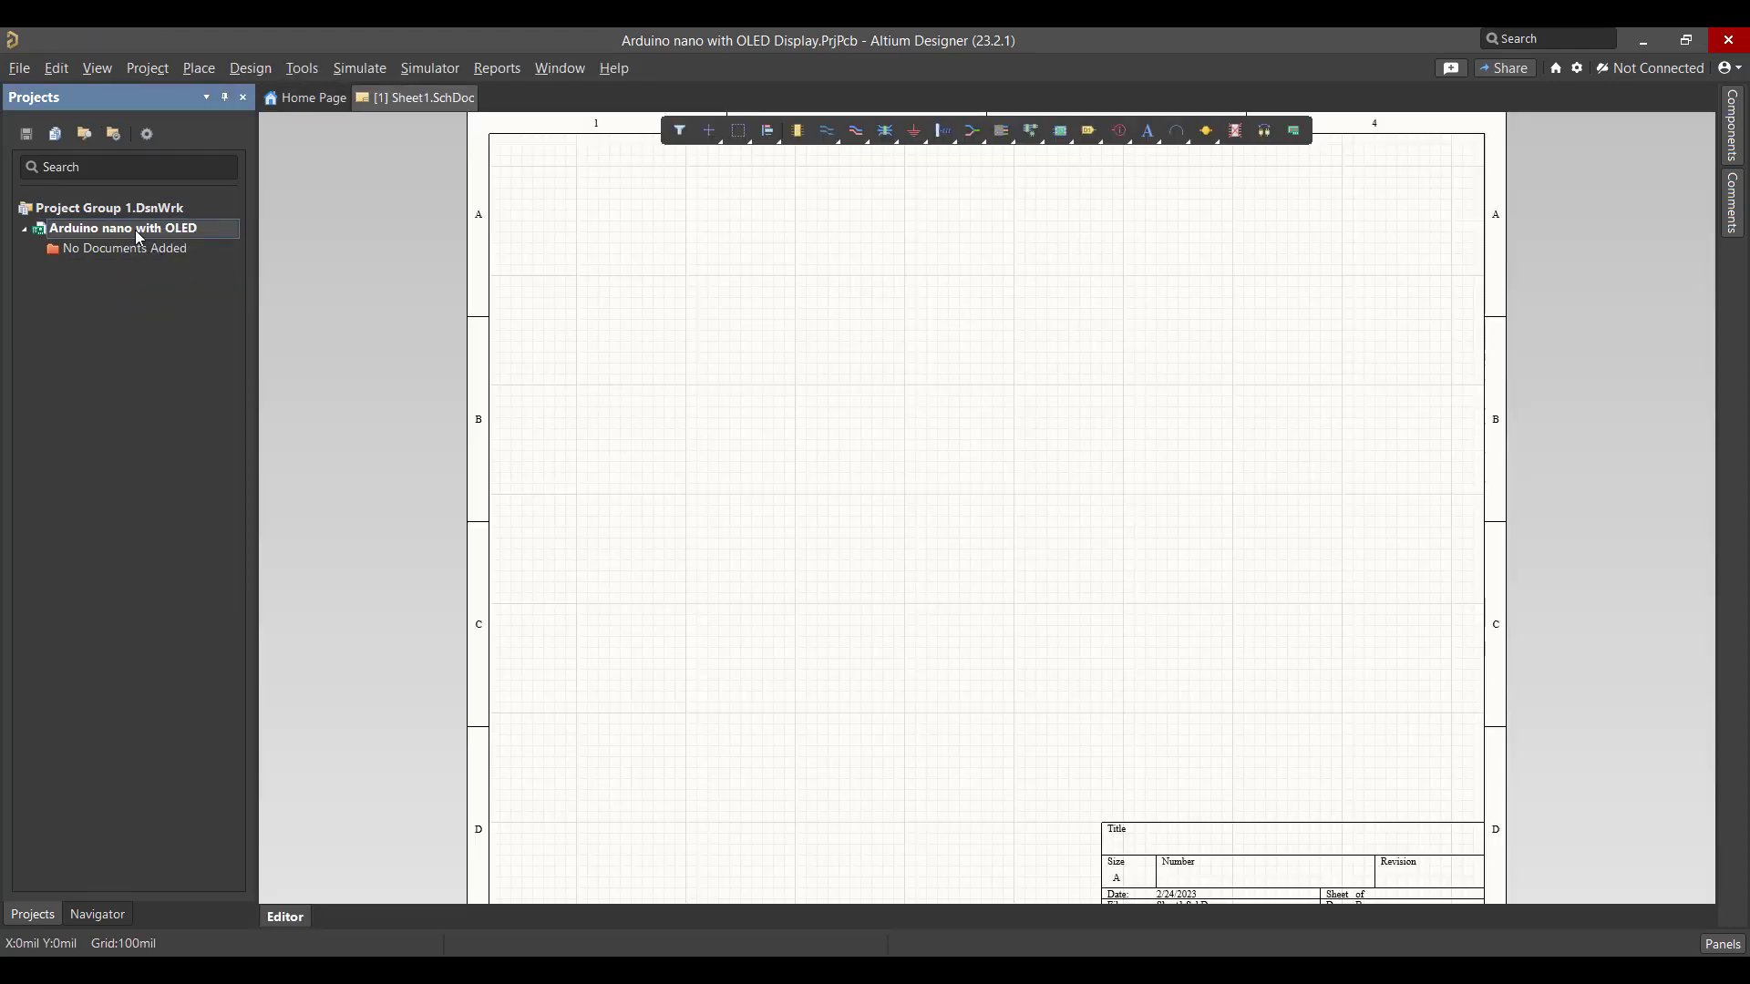
{"action": "right_click", "coordinate": [125, 227]}
{"action": "mouse_move", "coordinate": [225, 270]}
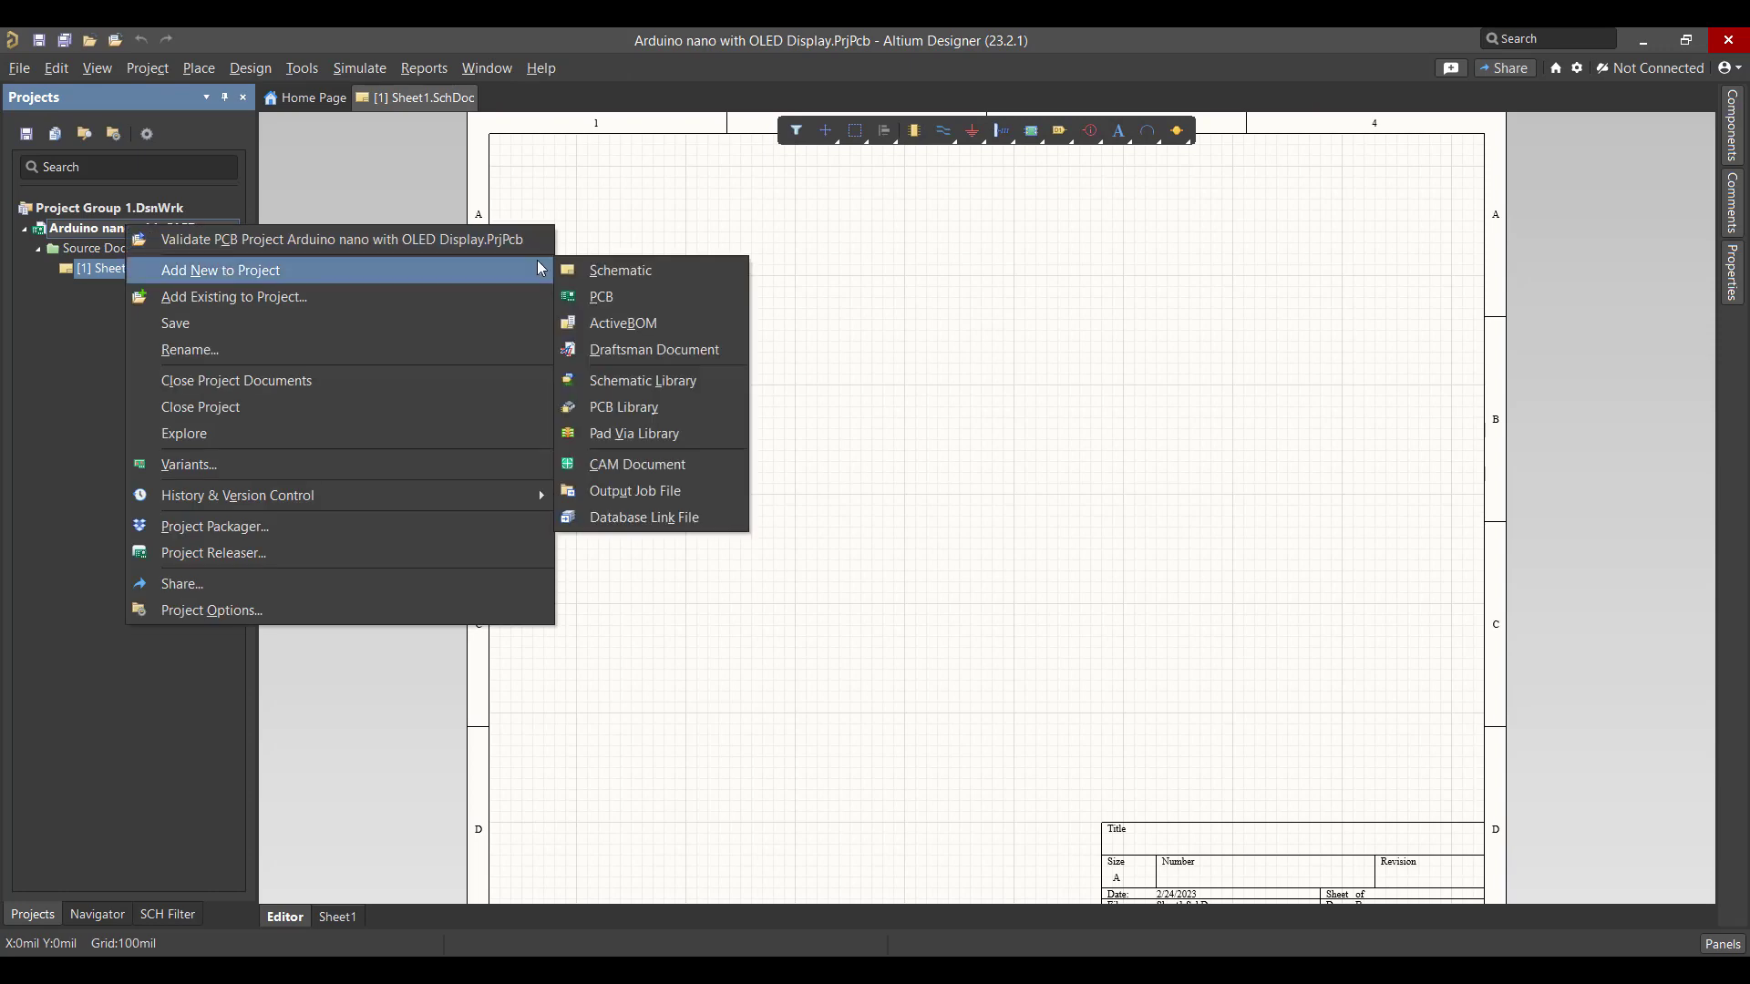
{"action": "left_click", "coordinate": [599, 297]}
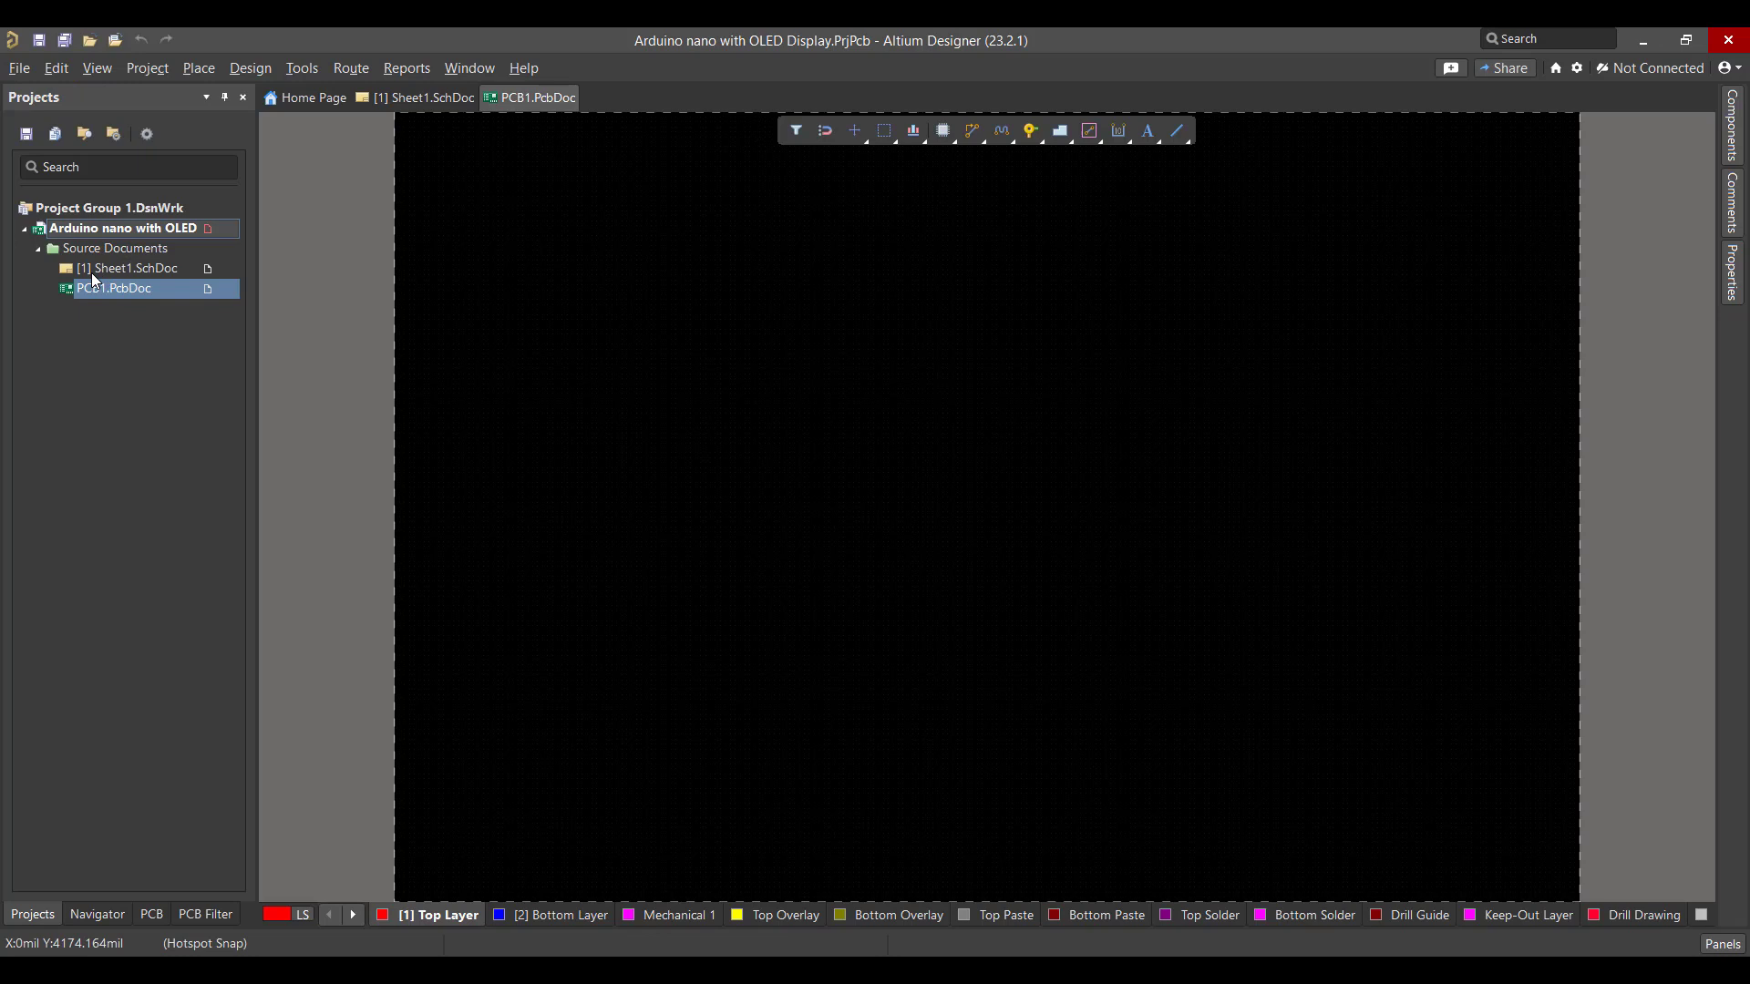
- Save the schematic as Sheet1.SchDoc
{"action": "right_click", "coordinate": [102, 274]}
{"action": "left_click", "coordinate": [142, 313]}
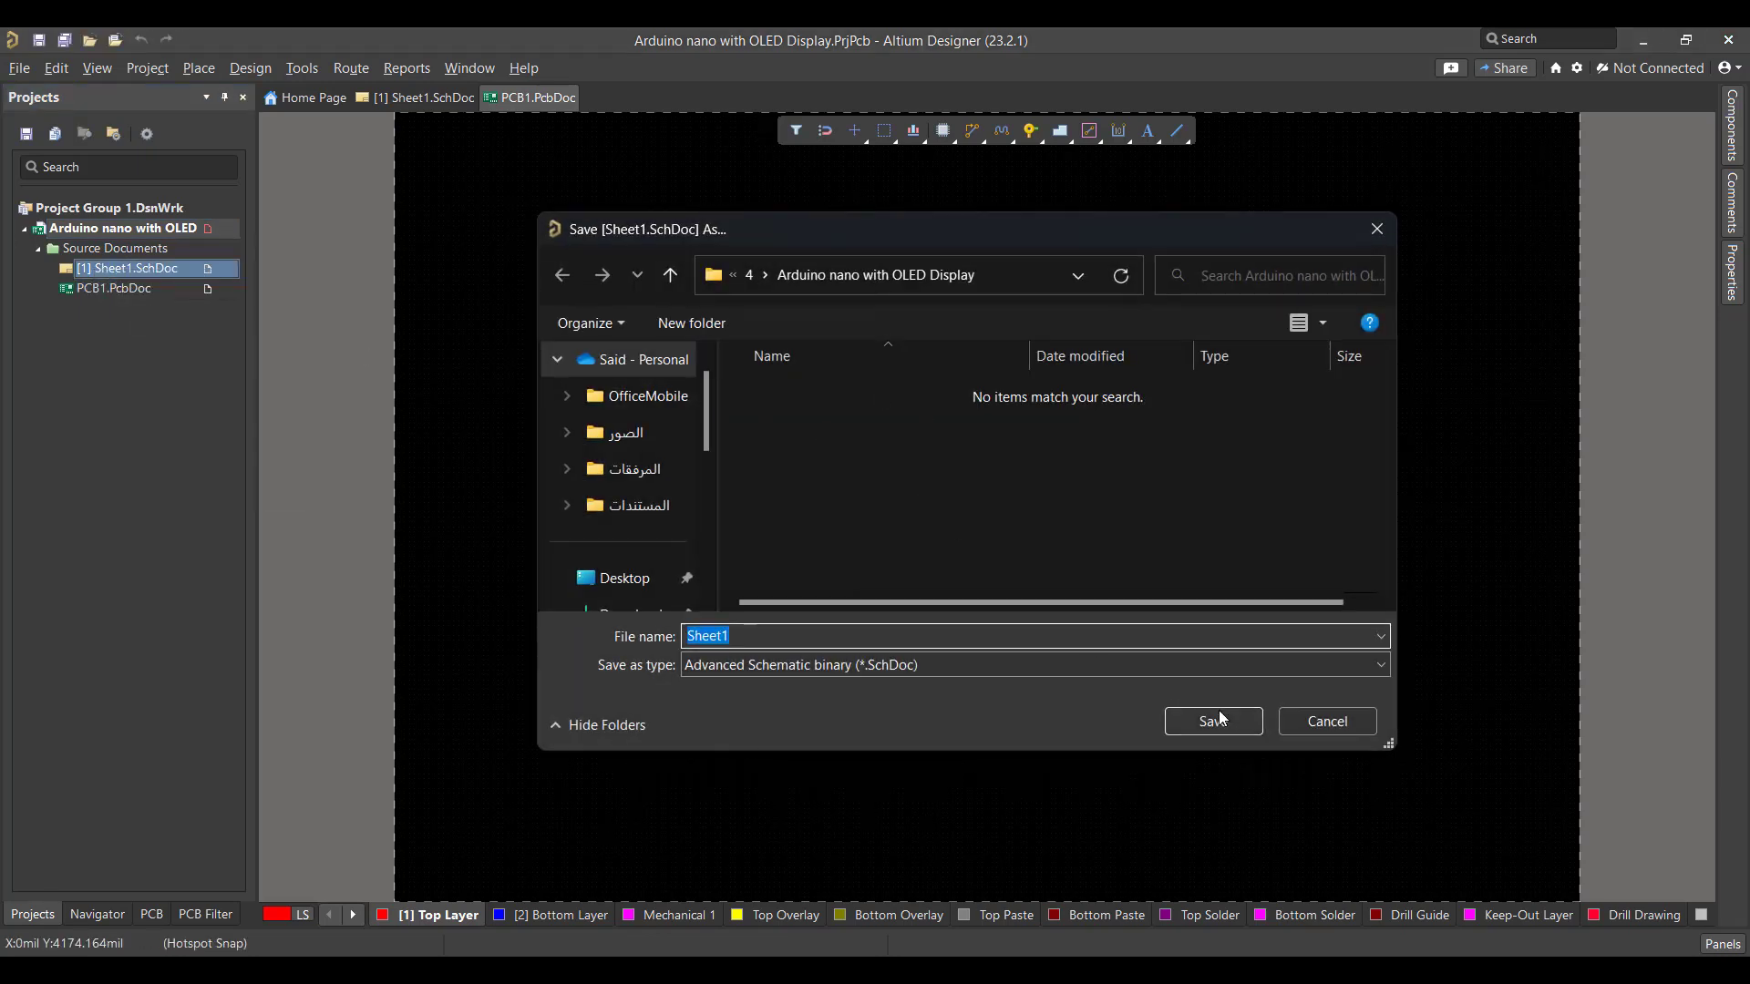
{"action": "left_click", "coordinate": [1214, 720]}
{"action": "right_click", "coordinate": [162, 274]}
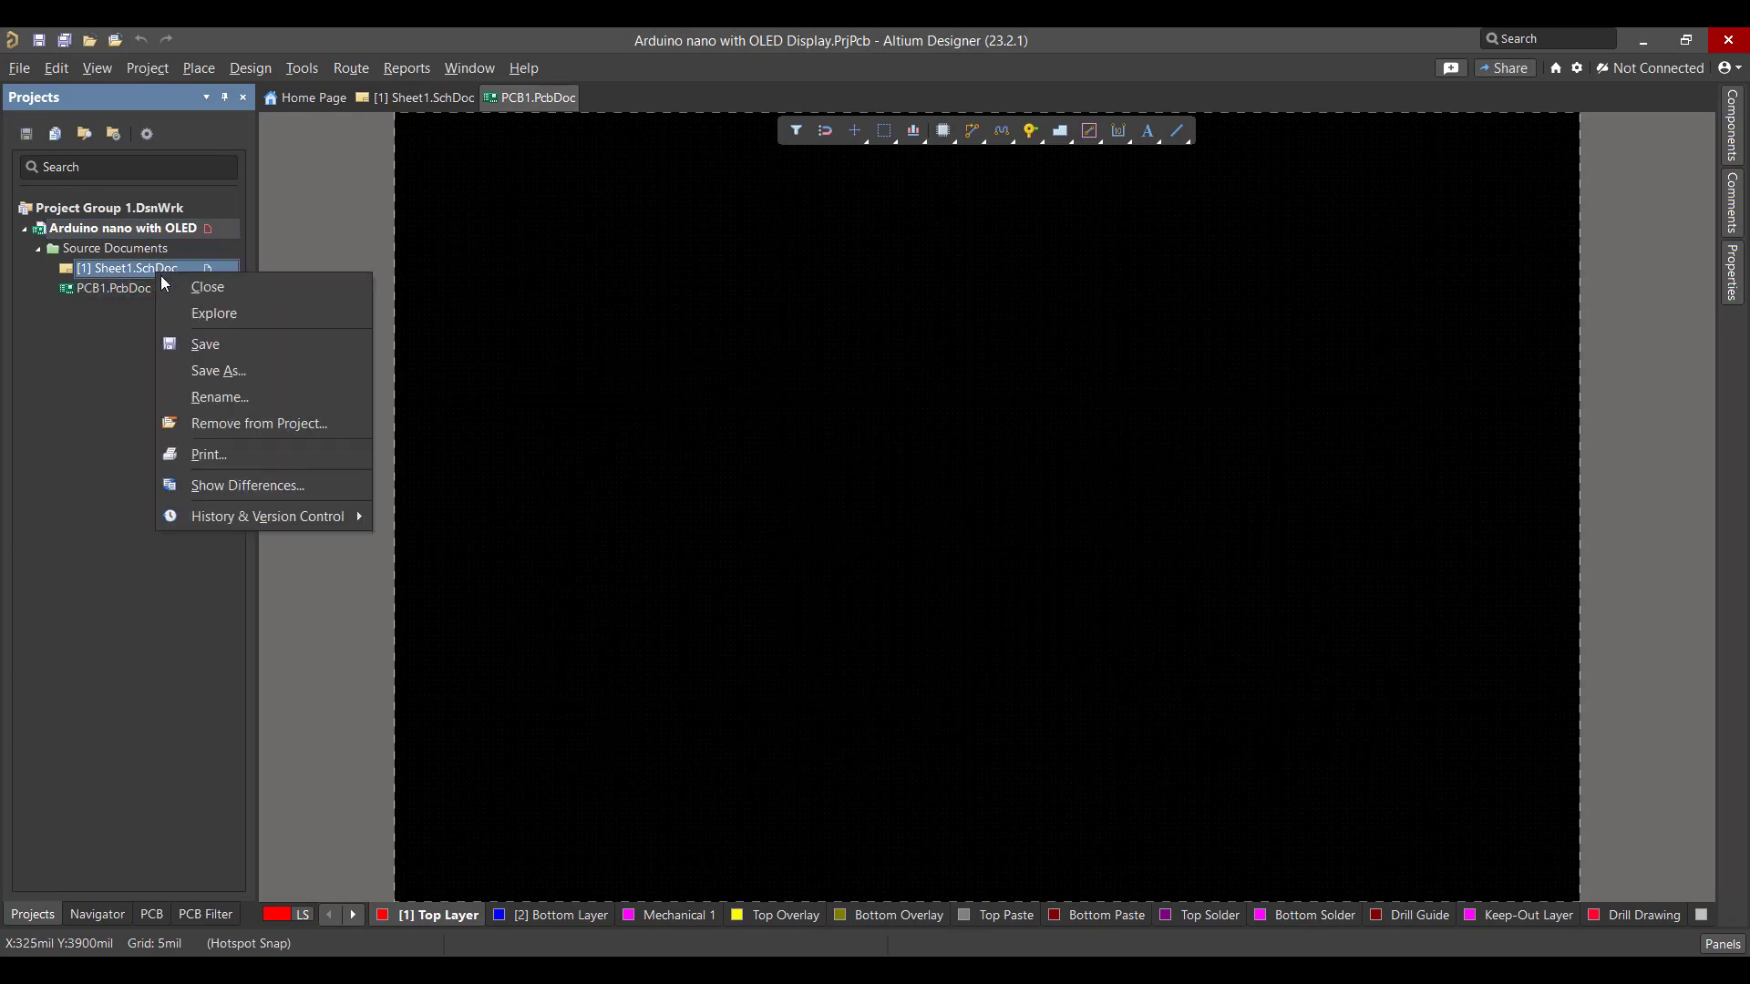
{"action": "left_click", "coordinate": [213, 346]}
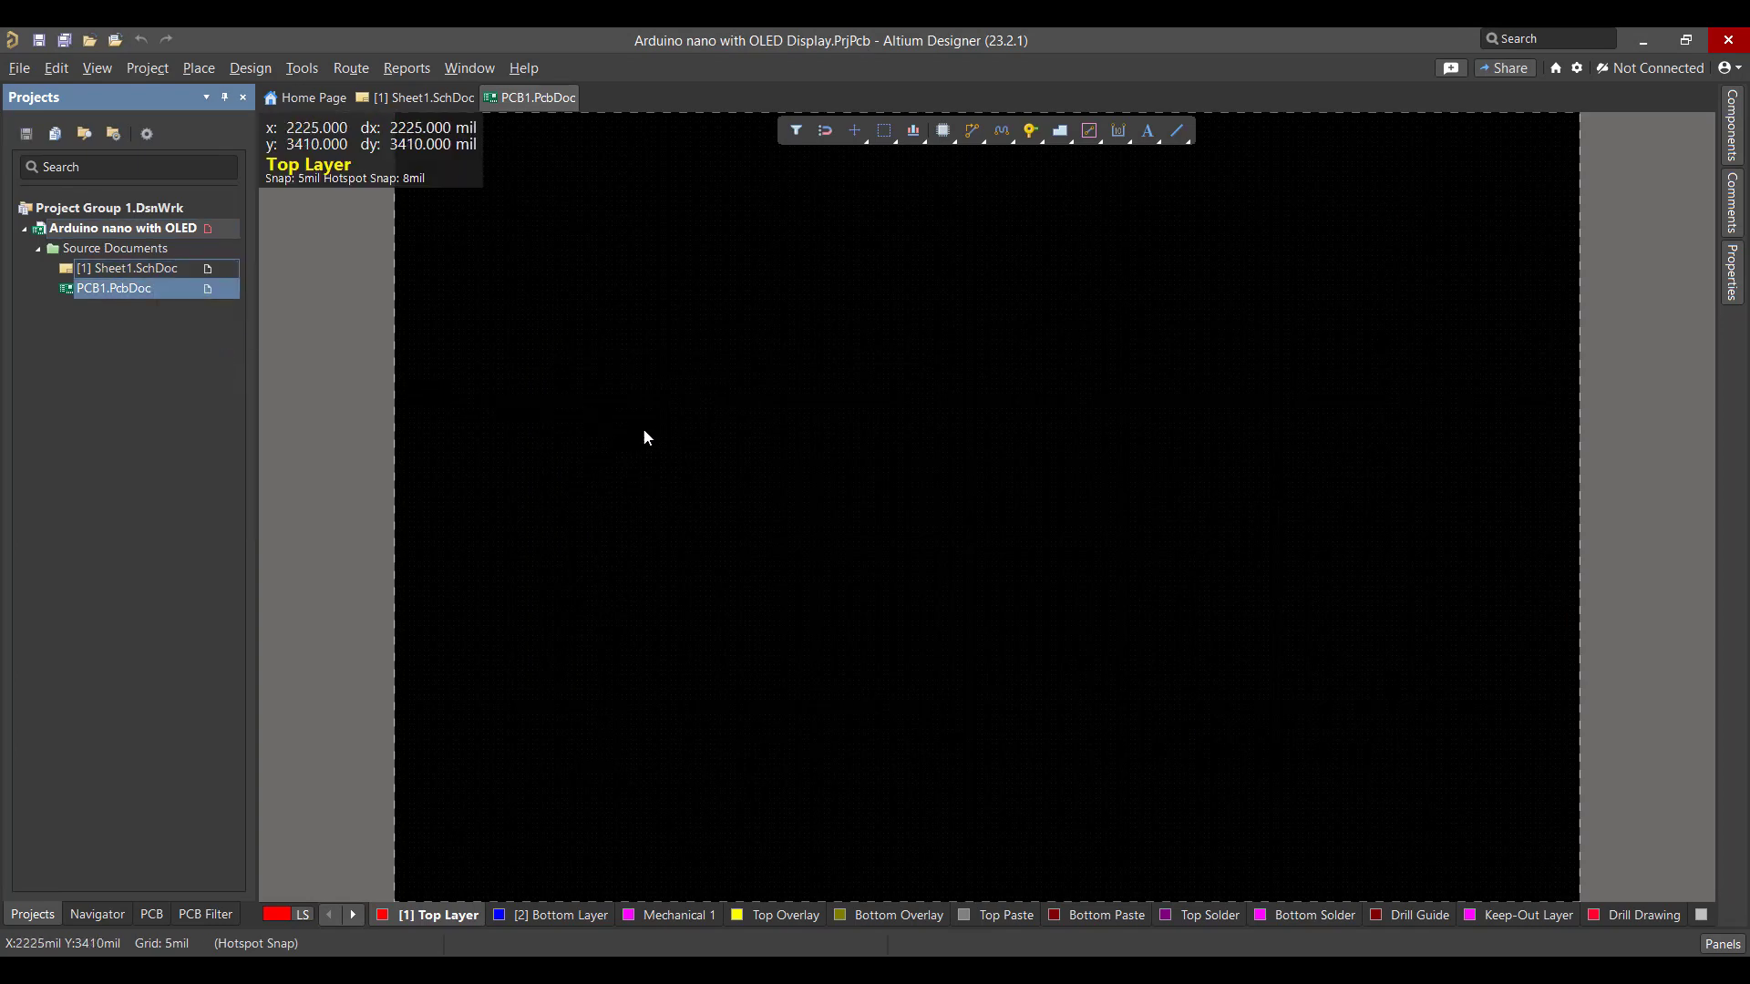
- Save the PCB document as PCB1.PcbDoc
{"action": "right_click", "coordinate": [166, 286]}
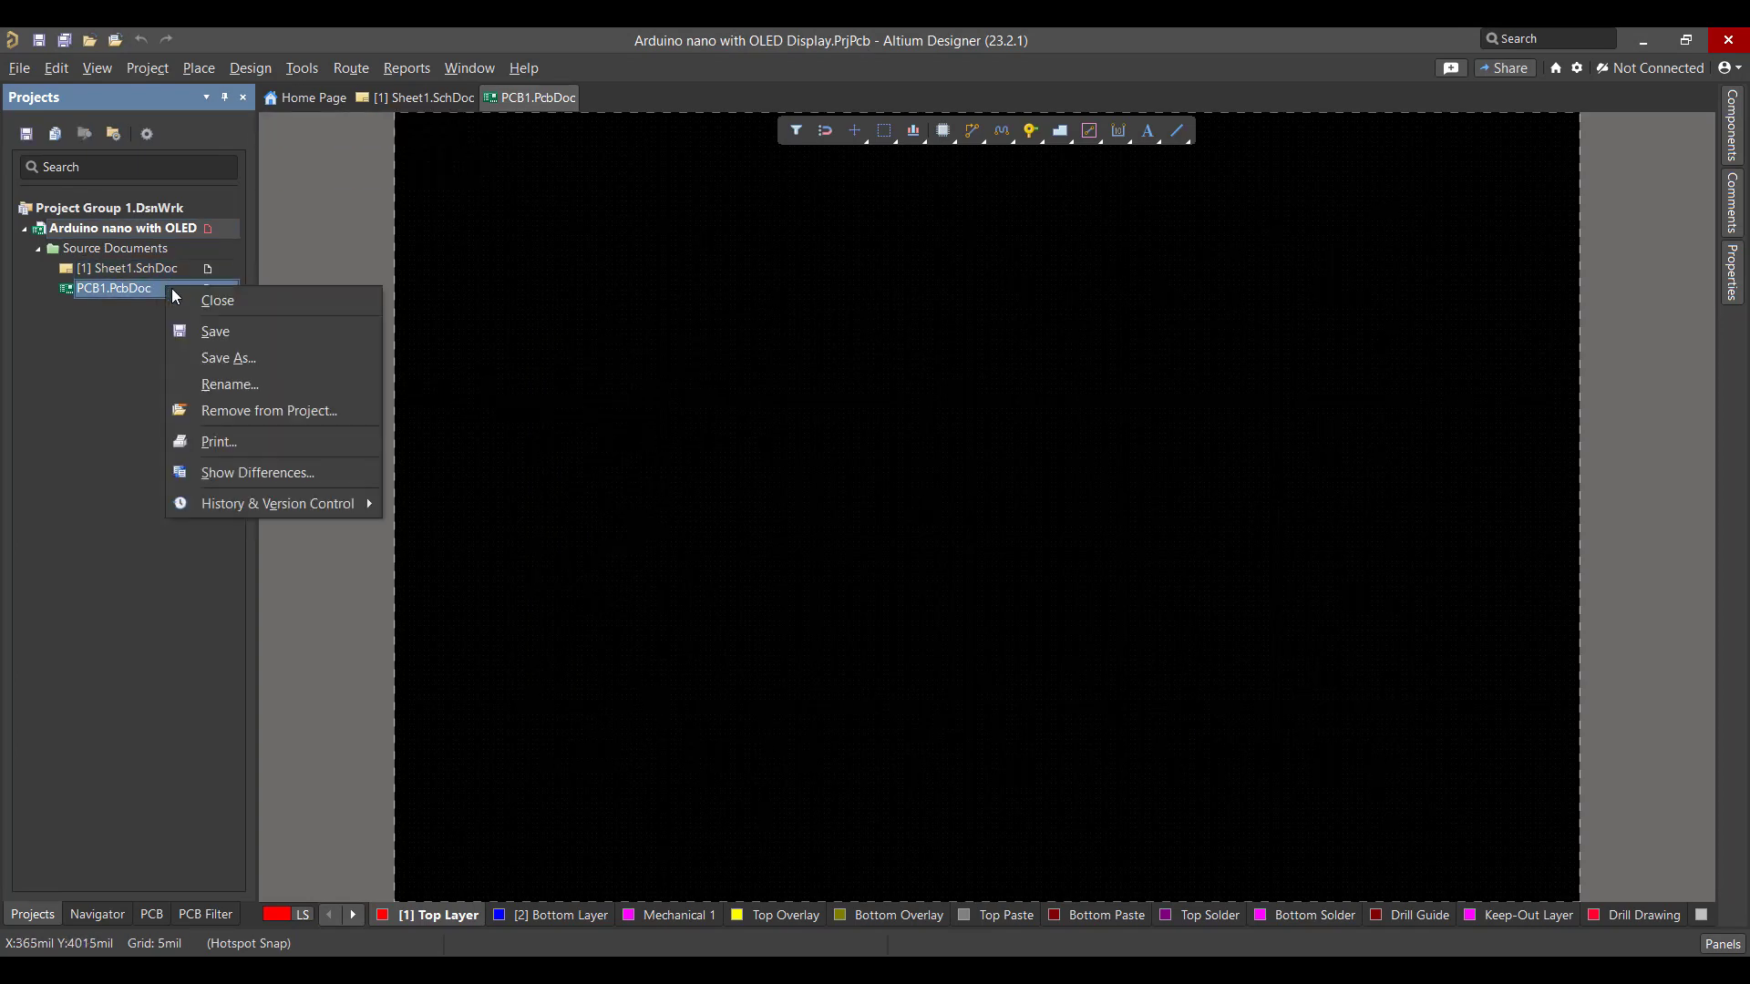
{"action": "left_click", "coordinate": [215, 335]}
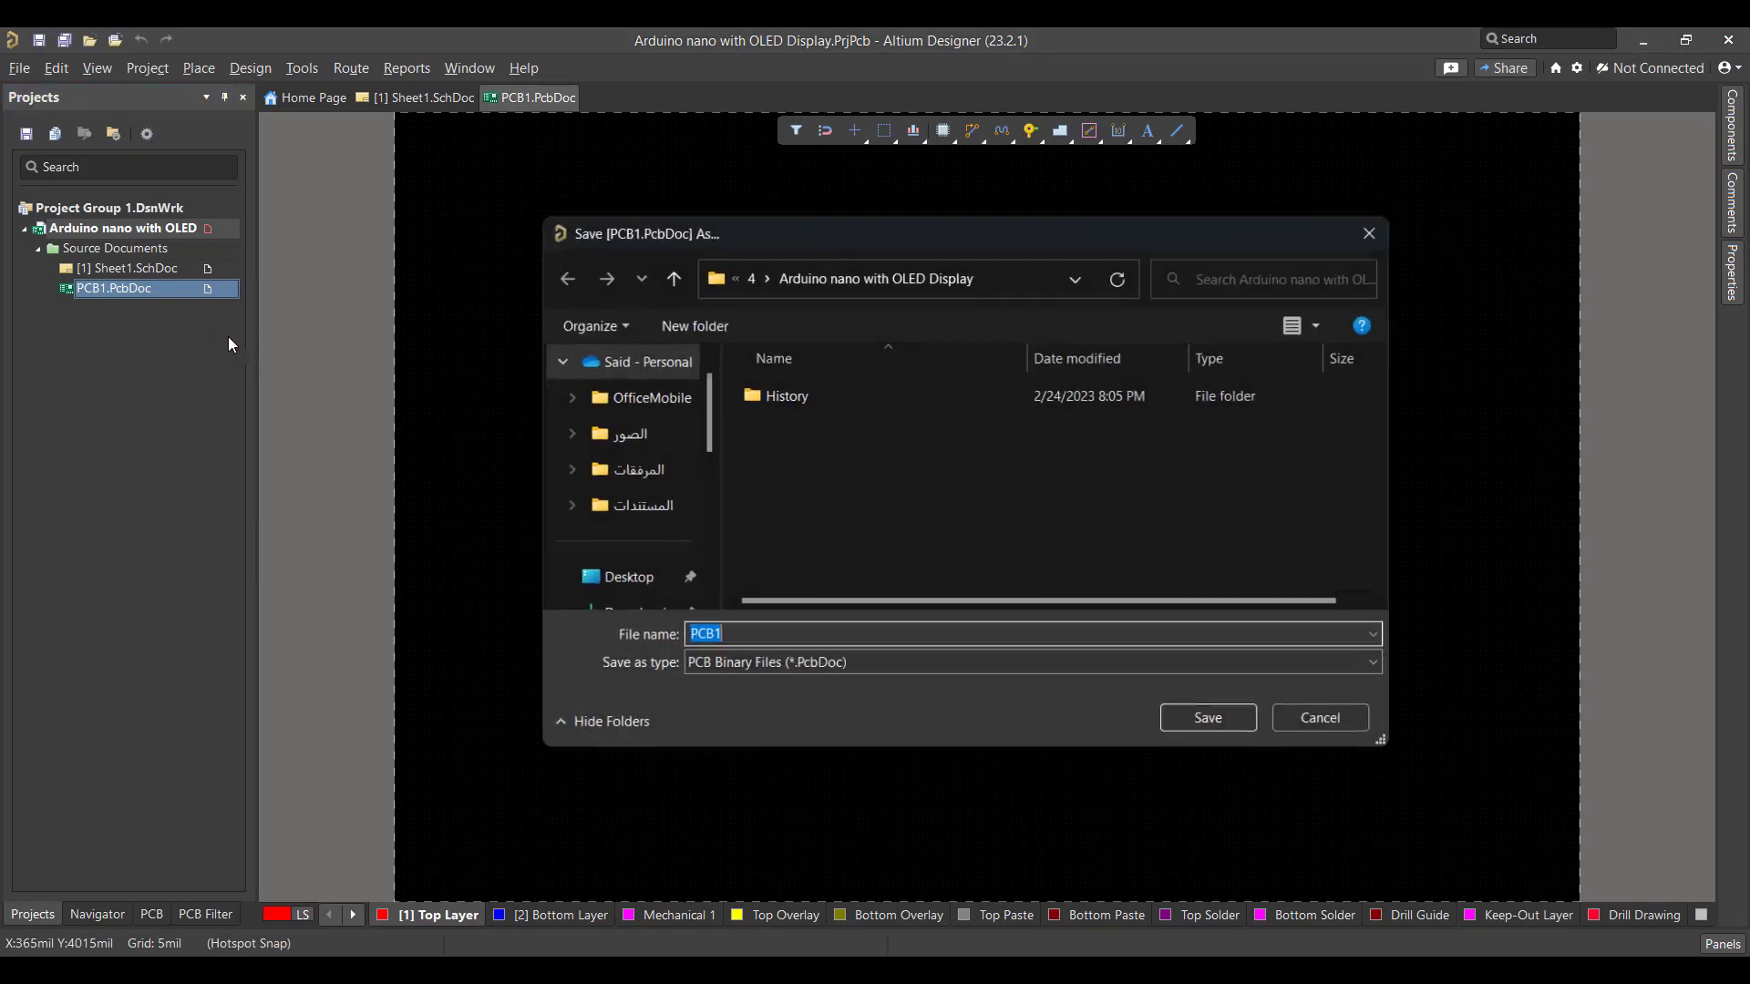
{"action": "left_click", "coordinate": [1205, 720]}
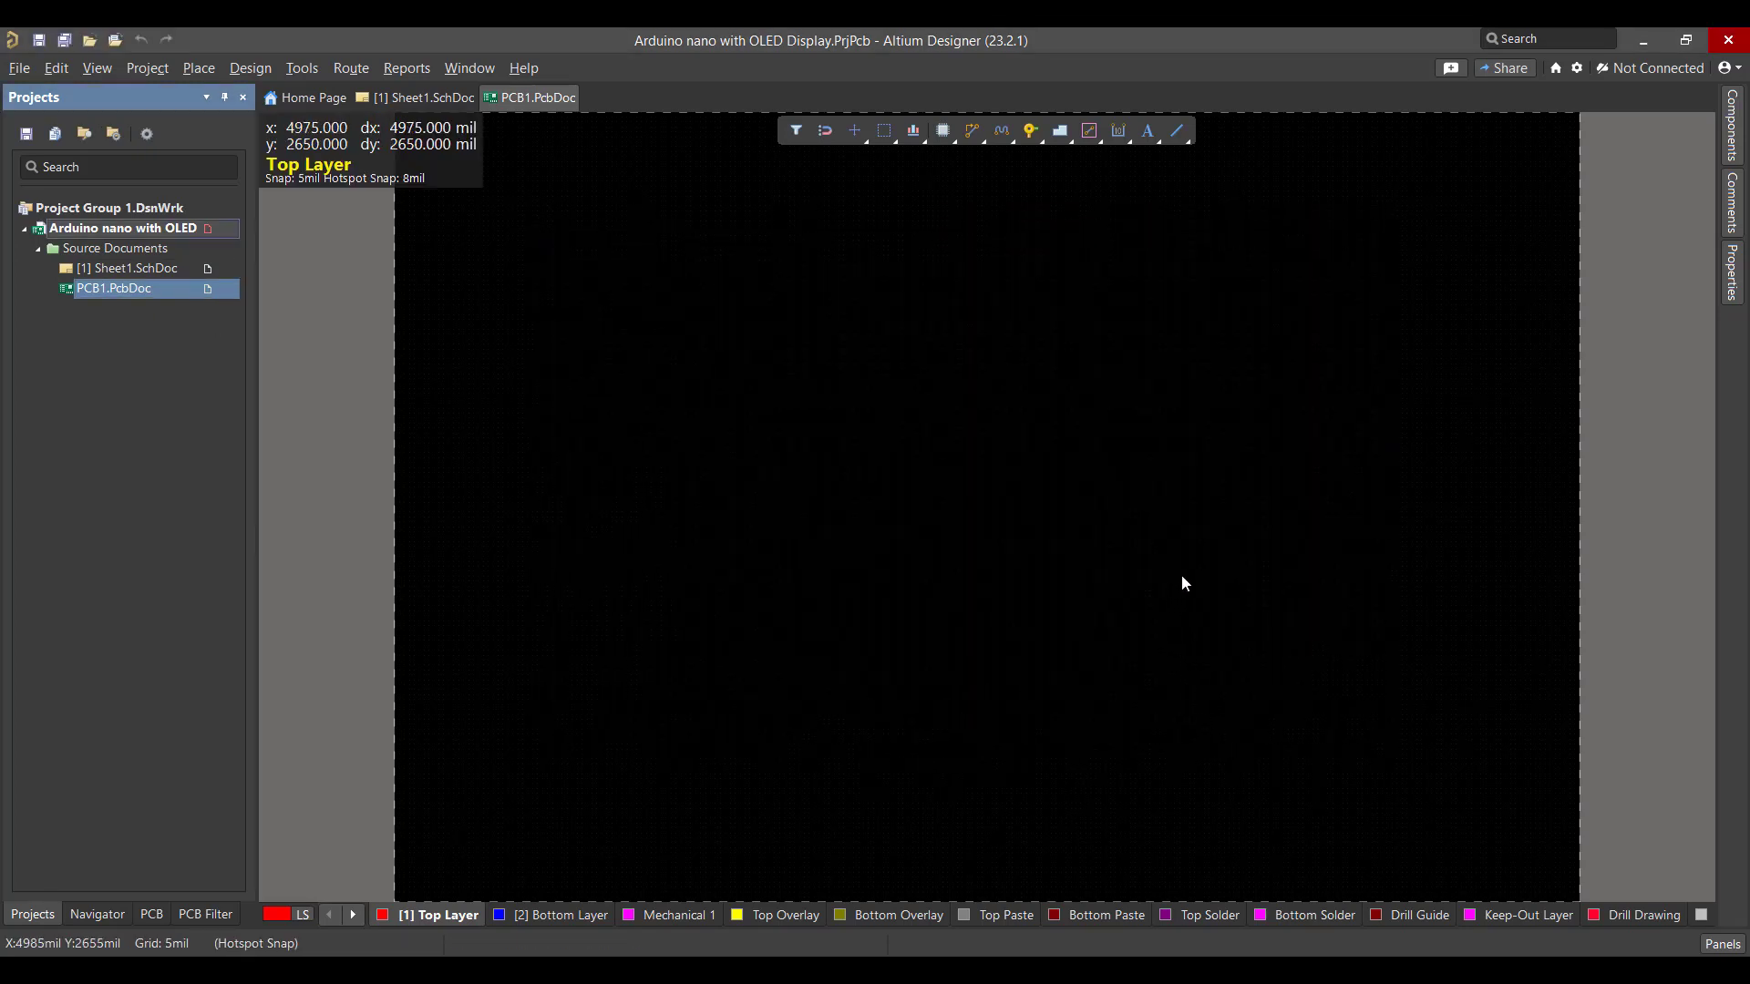
{"action": "left_click", "coordinate": [1185, 584]}
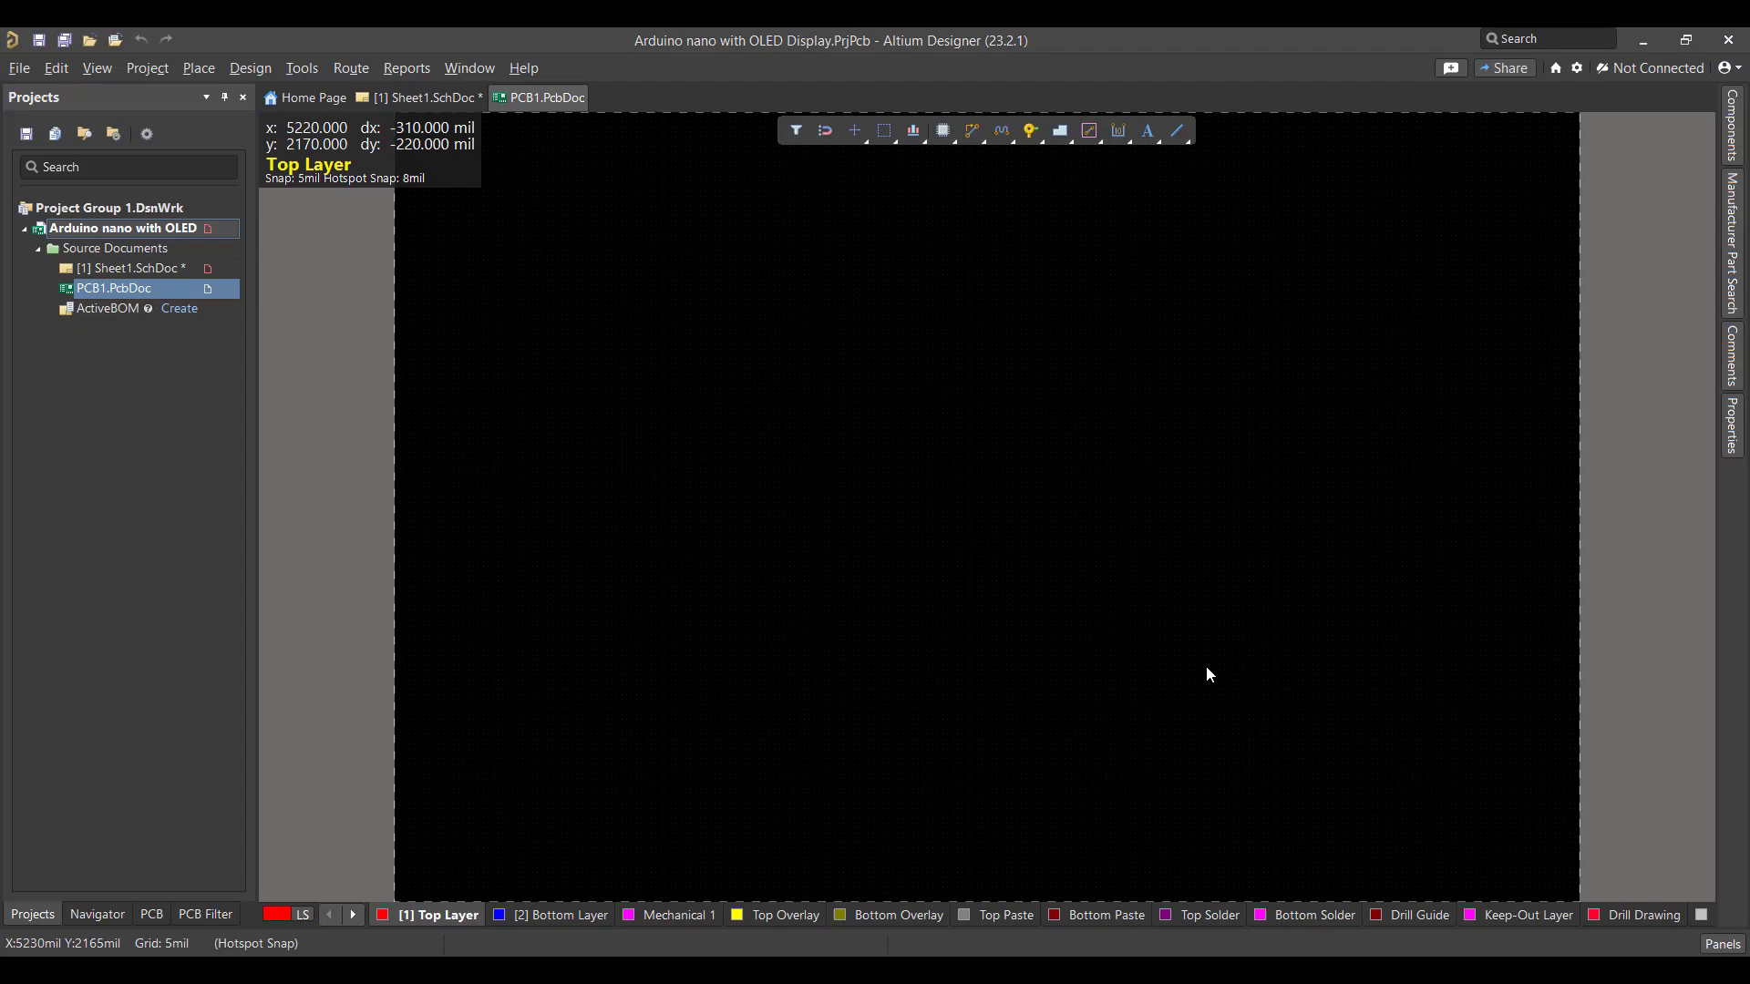
- Open Sheet1.SchDoc, then bring up the Nano-to-OLED wiring screenshot in Photos
{"action": "left_click", "coordinate": [107, 266]}
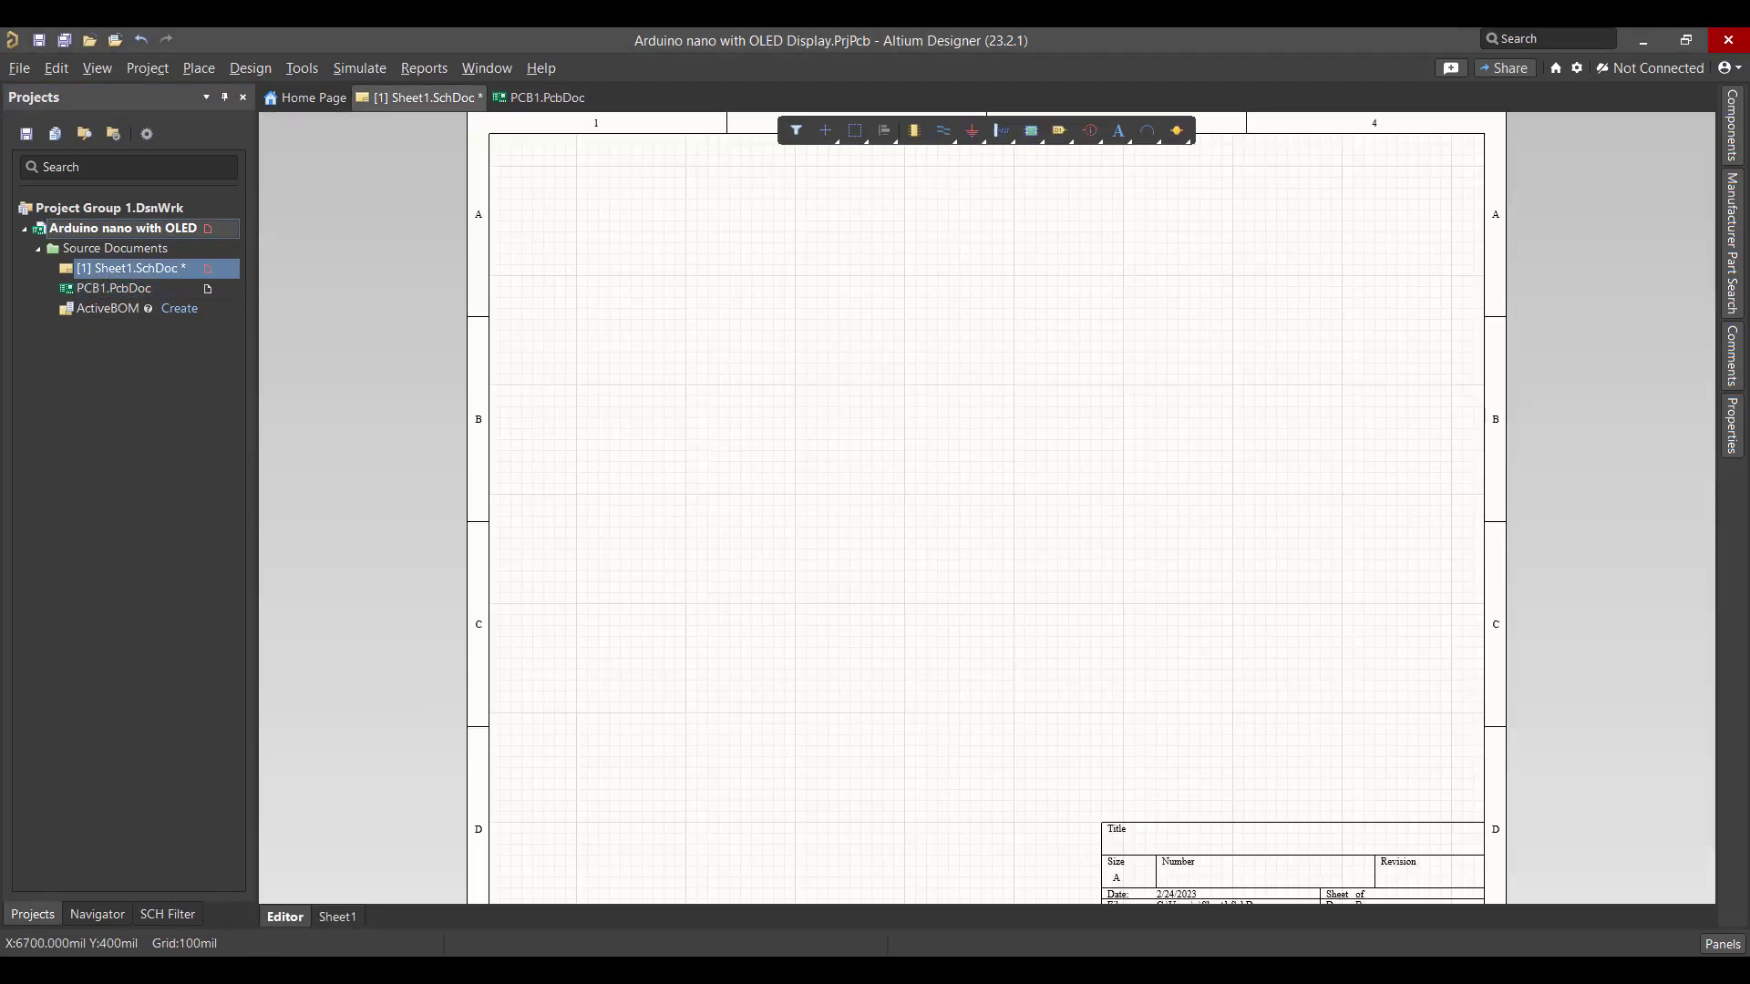
{"action": "left_click", "coordinate": [1260, 852]}
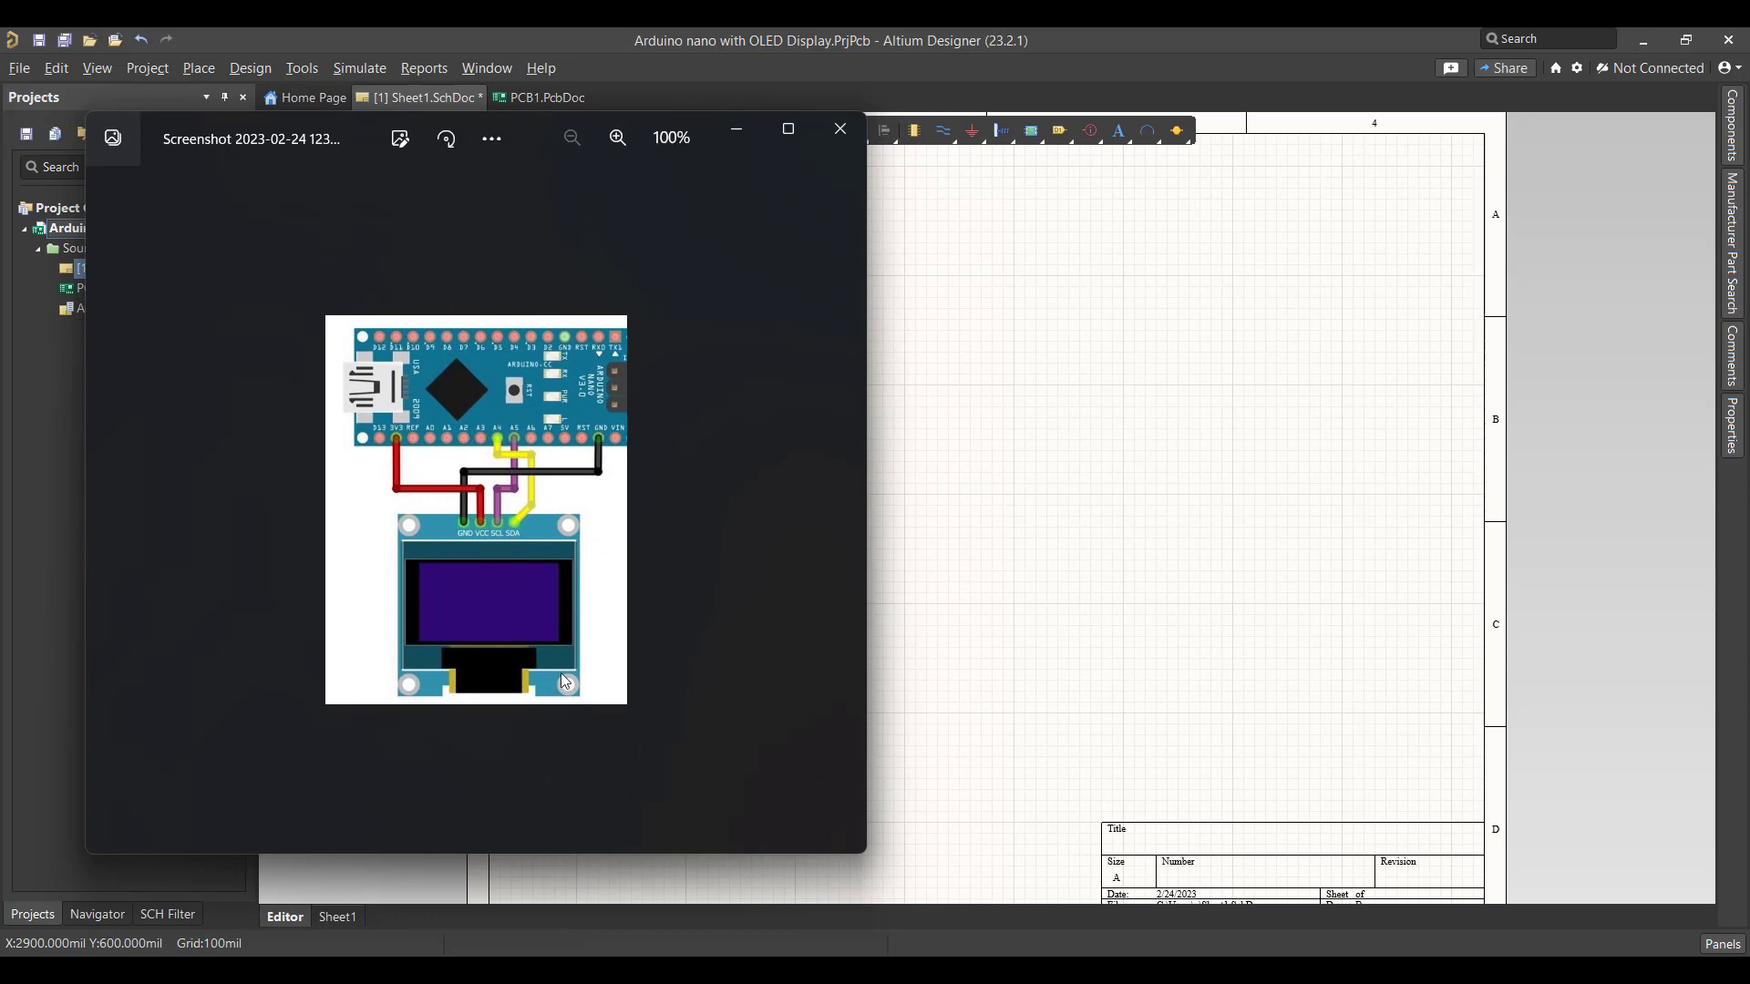
- Search manufacturer parts for 'Arduino nano', correcting the misspelled query
{"action": "left_click", "coordinate": [739, 129]}
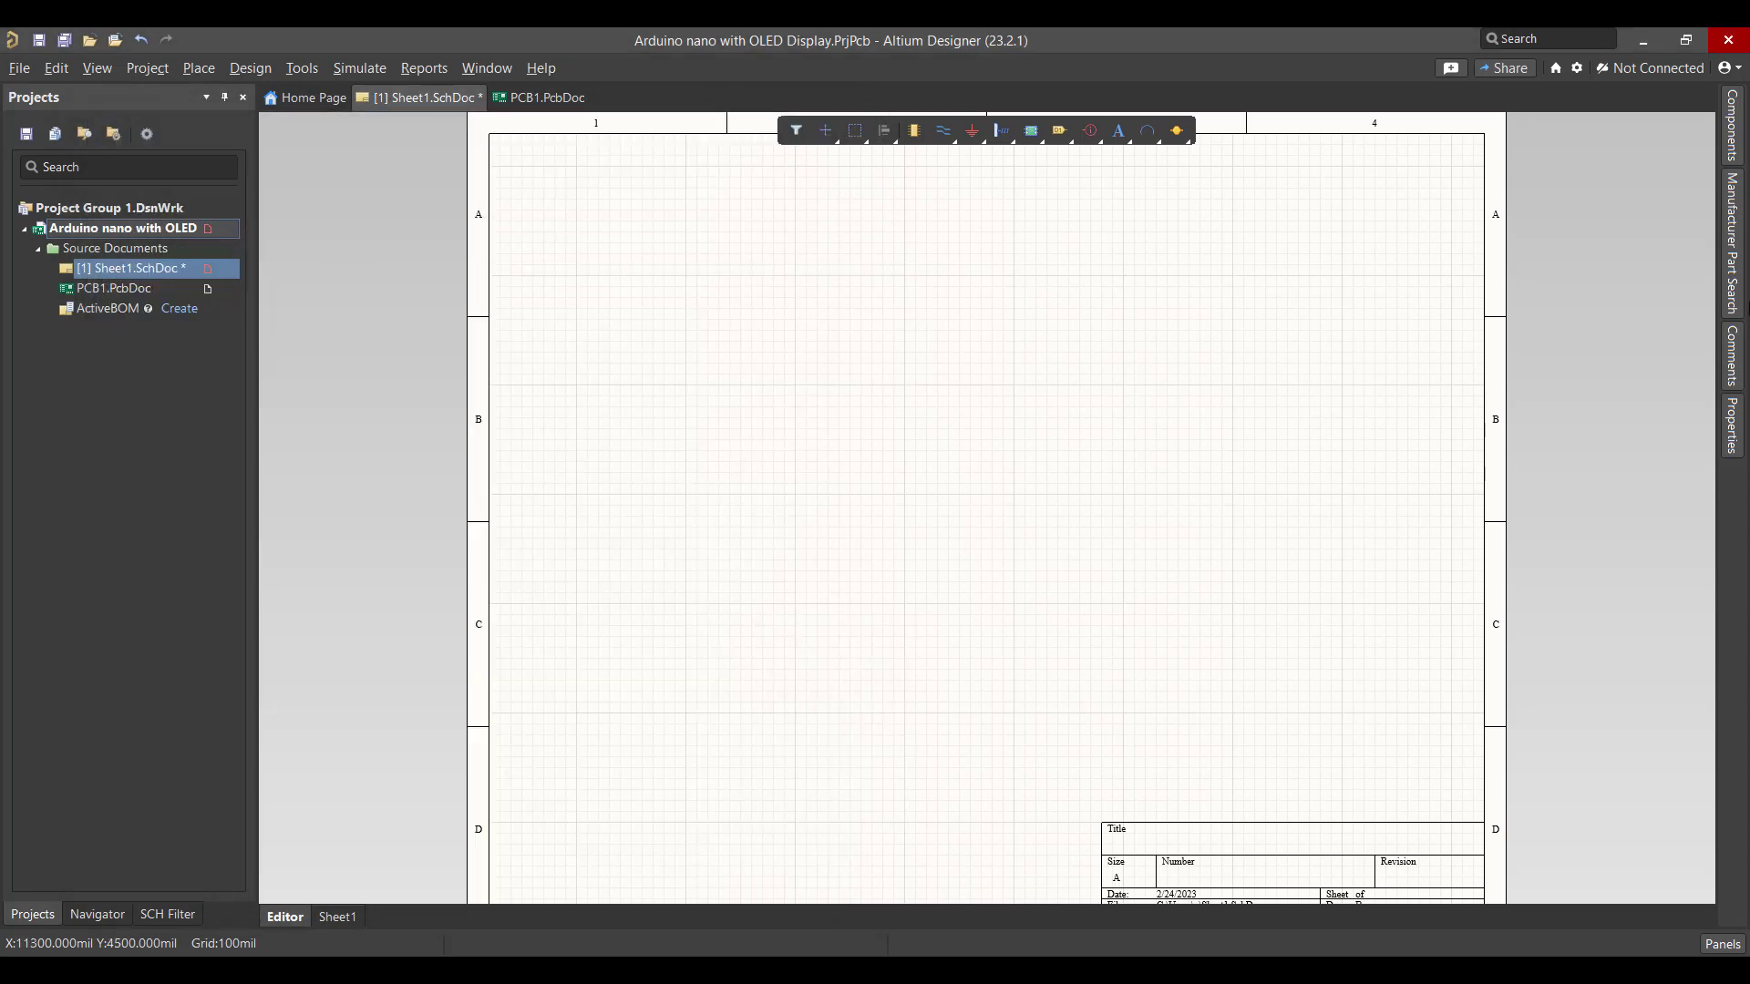
{"action": "left_click", "coordinate": [1735, 244]}
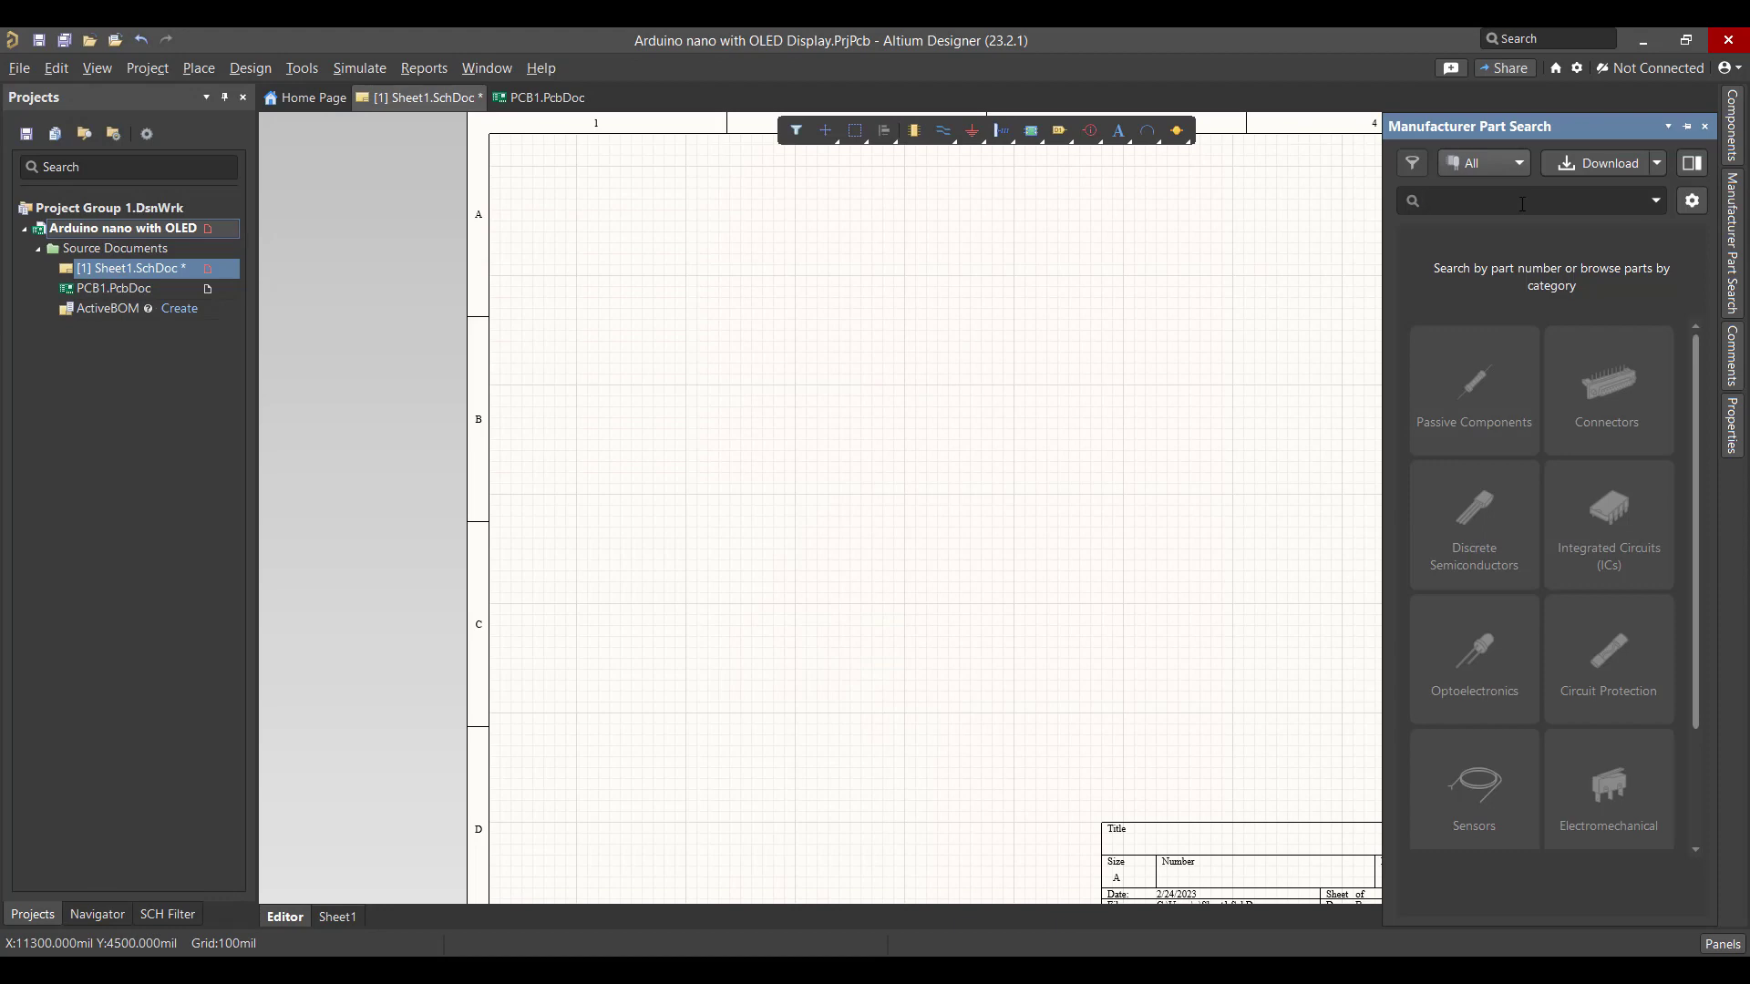
{"action": "type", "text": "Ard"}
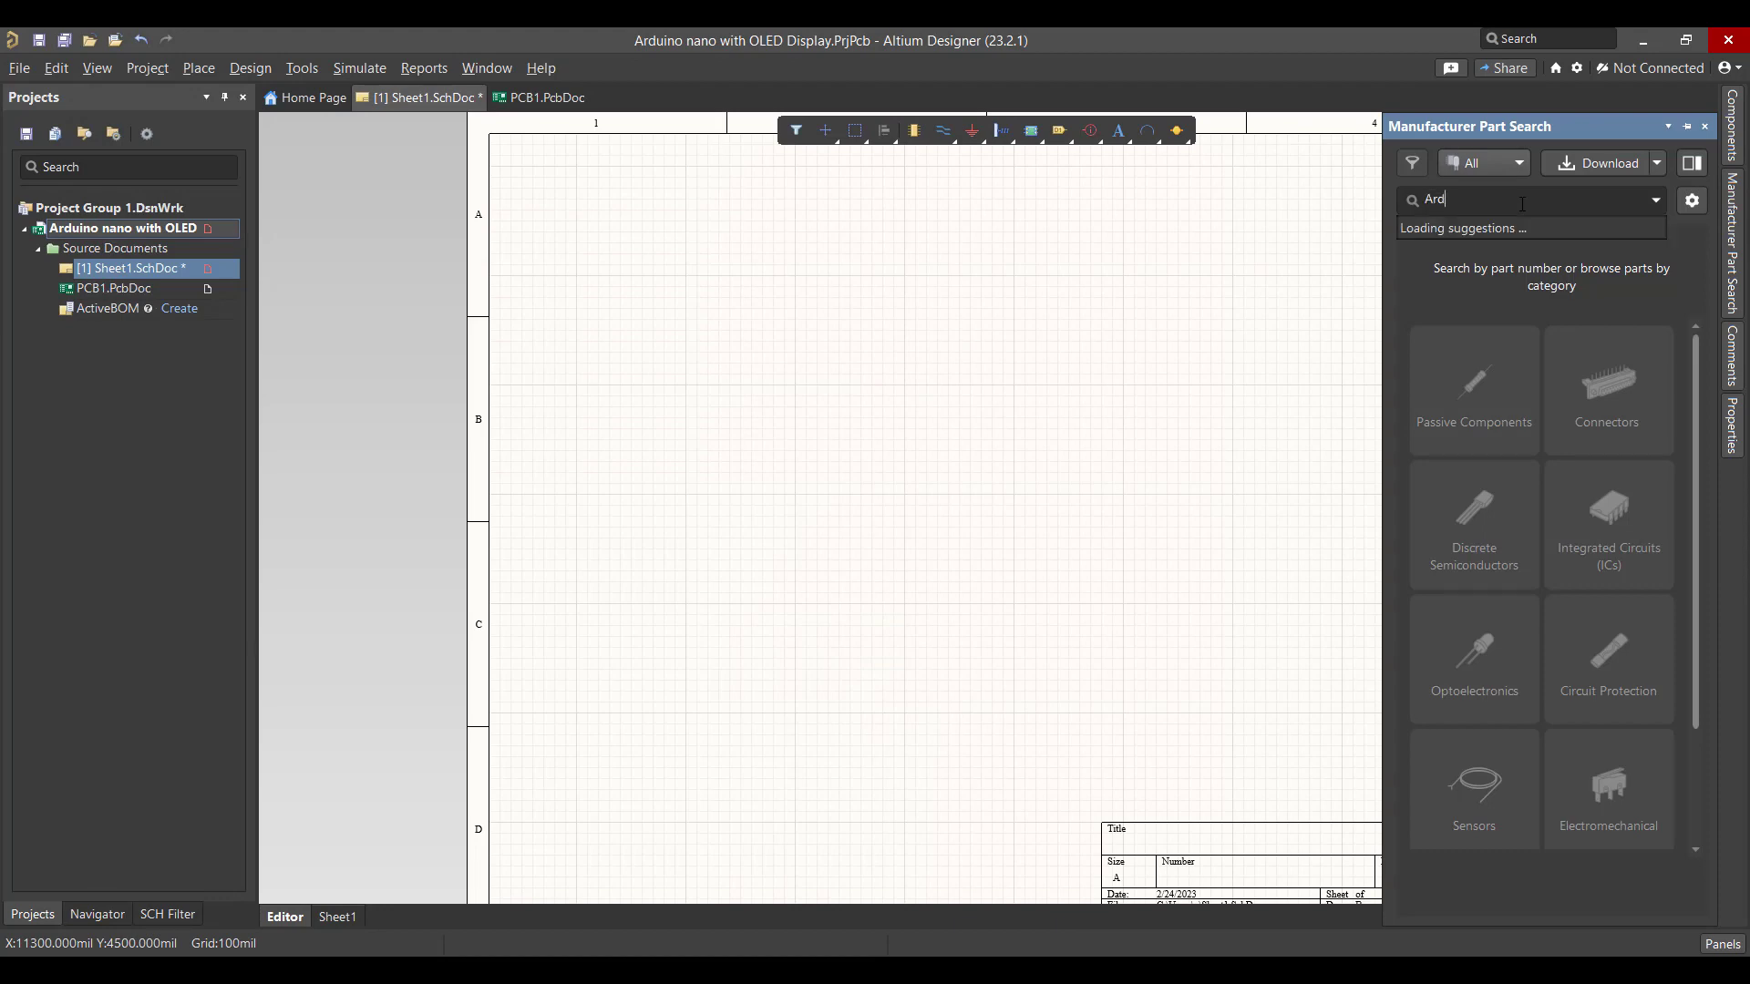
{"action": "type", "text": "uino "}
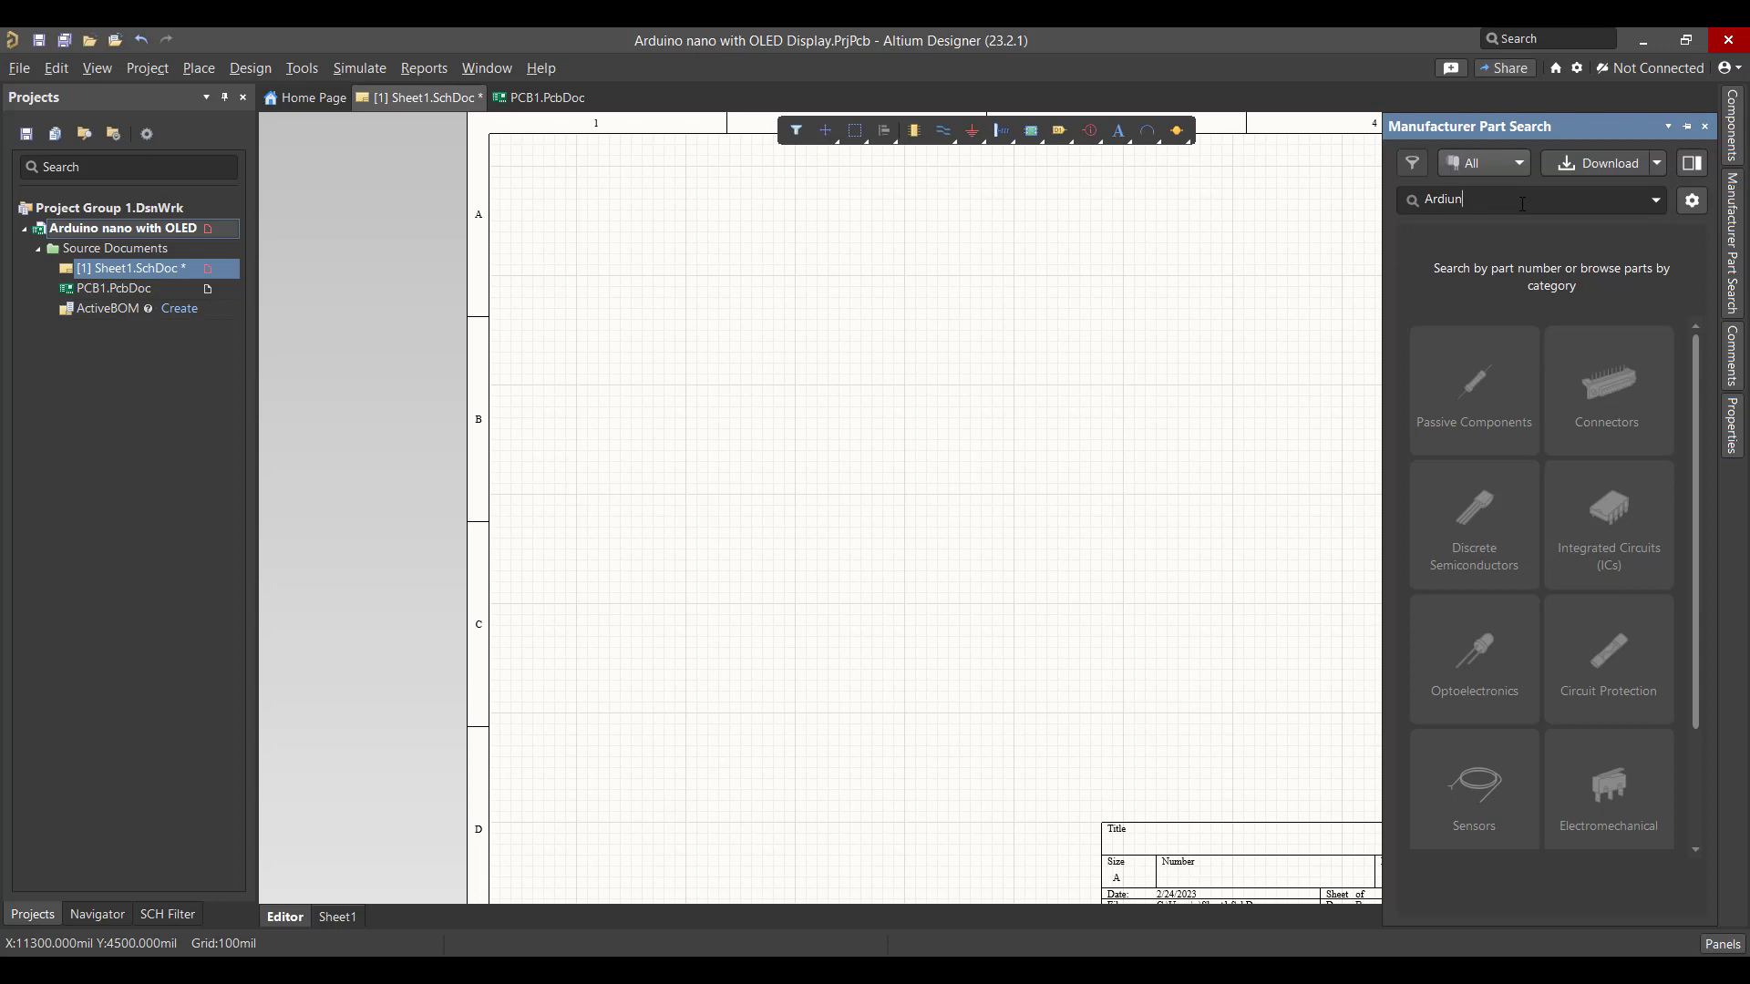
{"action": "type", "text": "nano"}
{"action": "key", "text": "Return"}
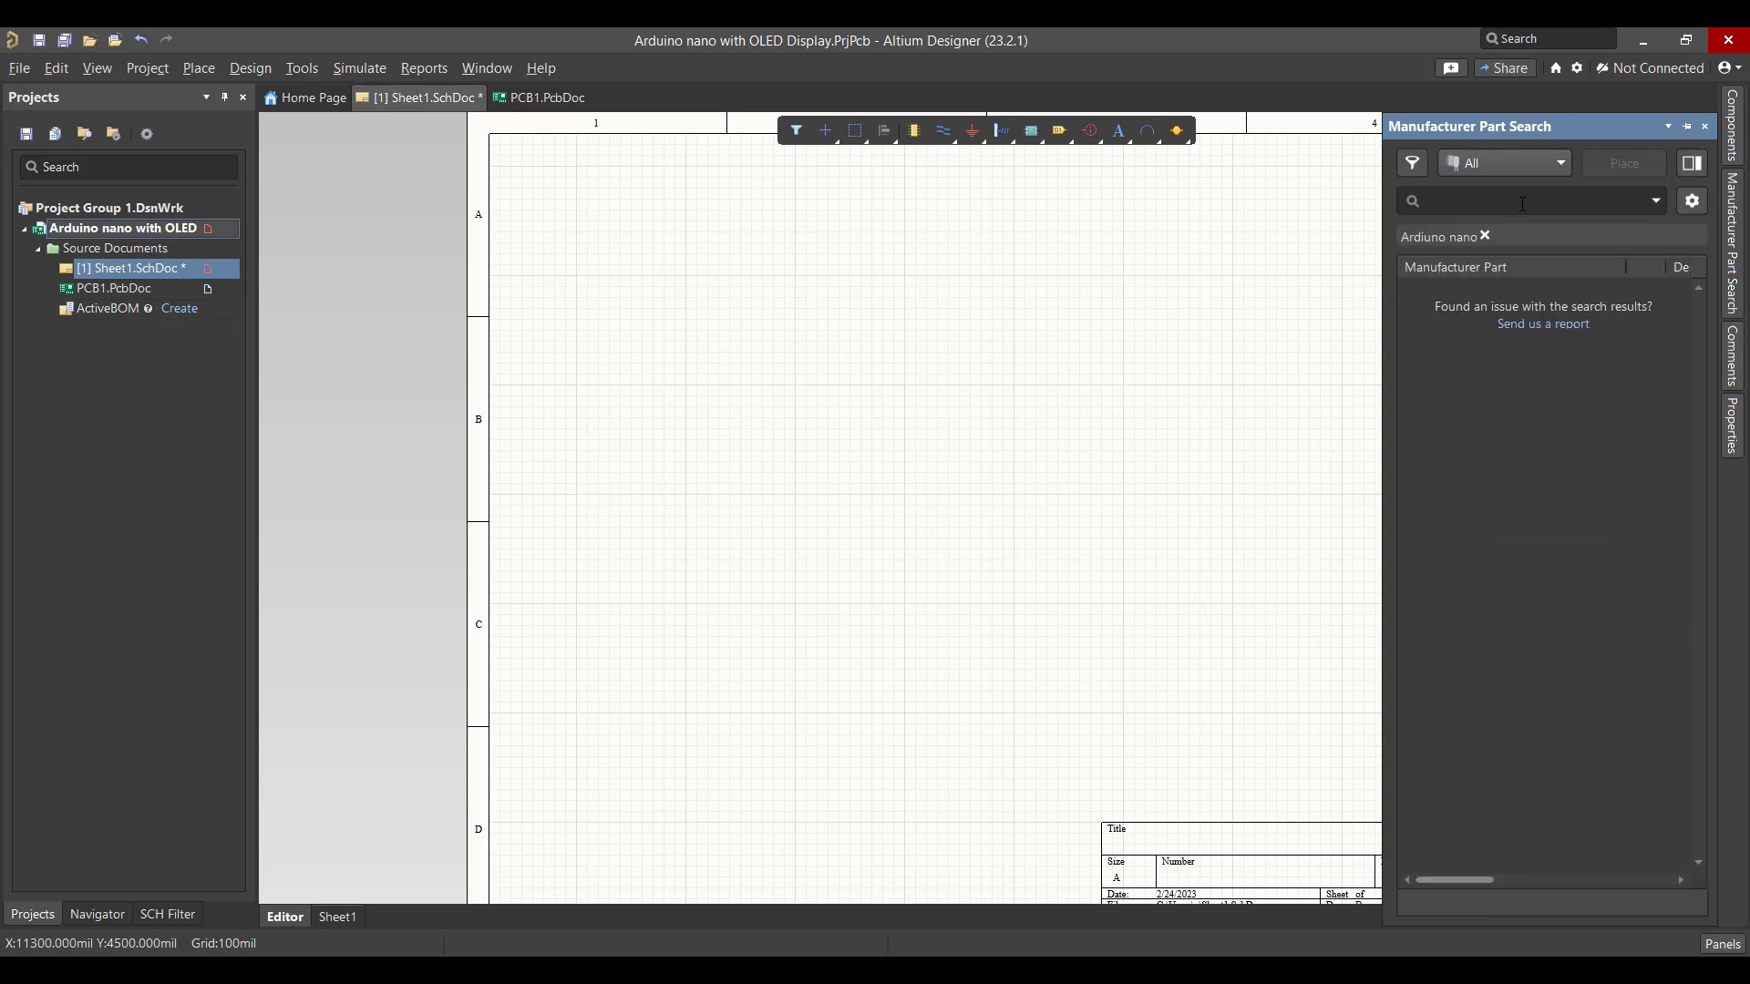
{"action": "left_click", "coordinate": [1449, 238]}
{"action": "left_click", "coordinate": [1452, 200]}
{"action": "key", "text": "BackSpace"}
{"action": "key", "text": "BackSpace"}
{"action": "key", "text": "BackSpace"}
{"action": "type", "text": "duino nano"}
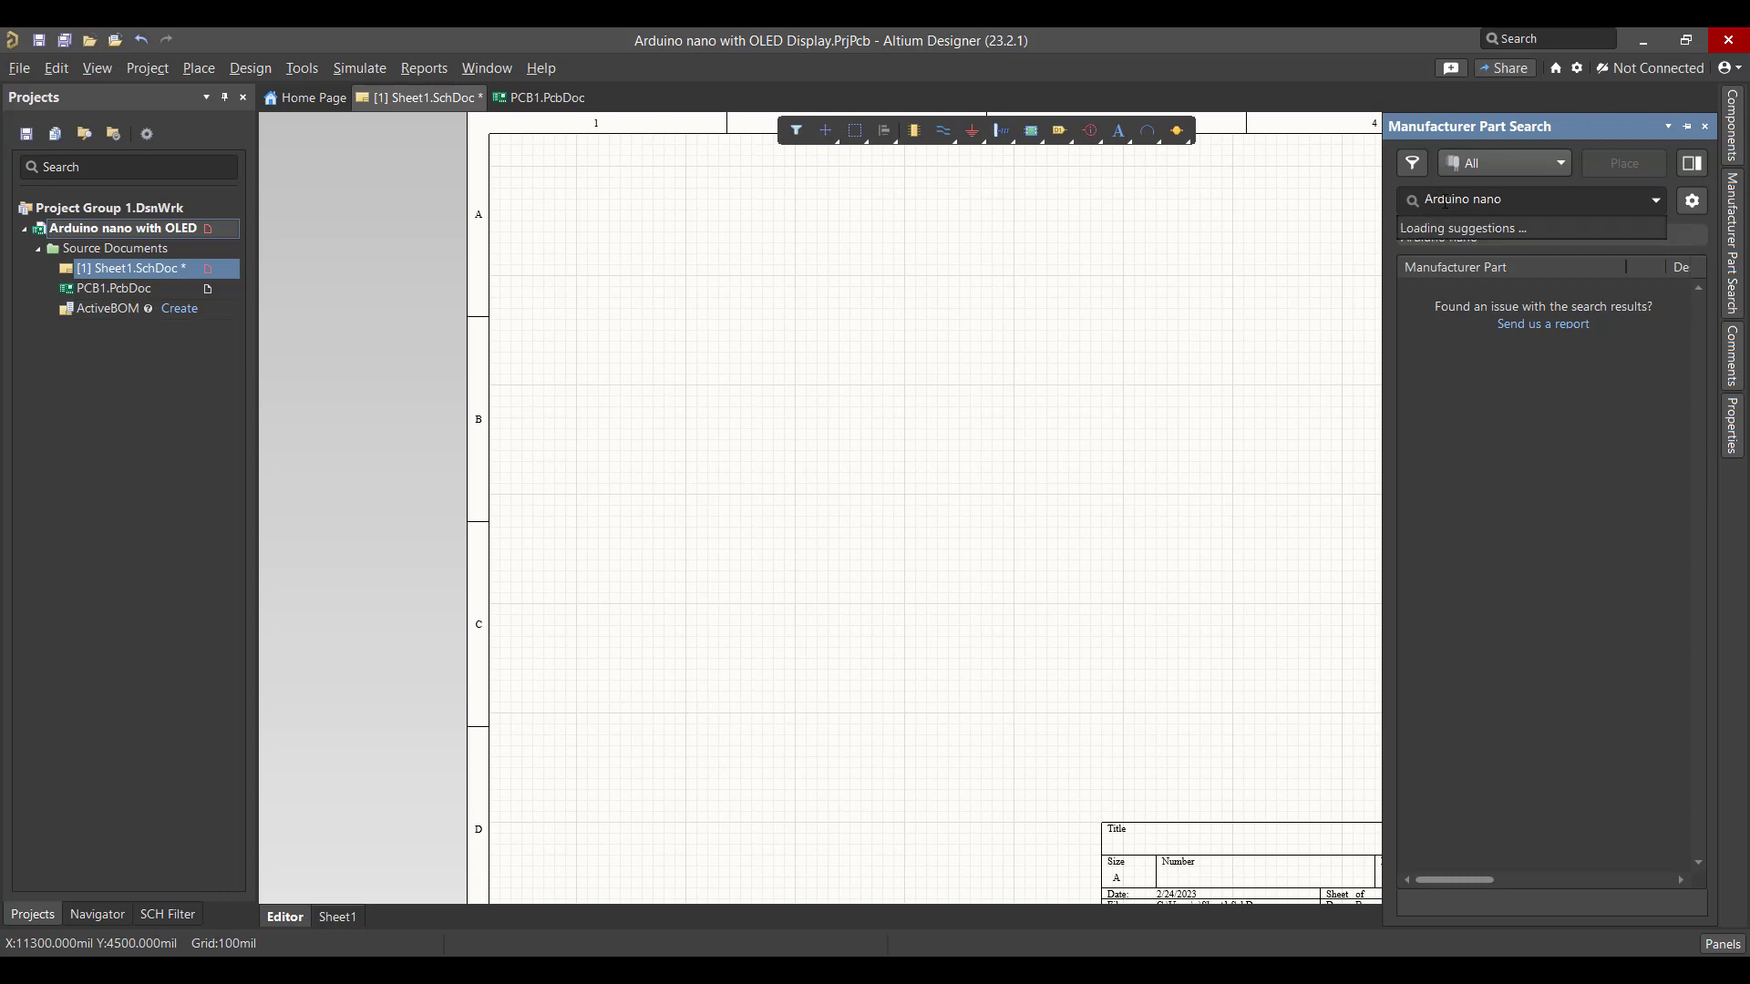
{"action": "key", "text": "Return"}
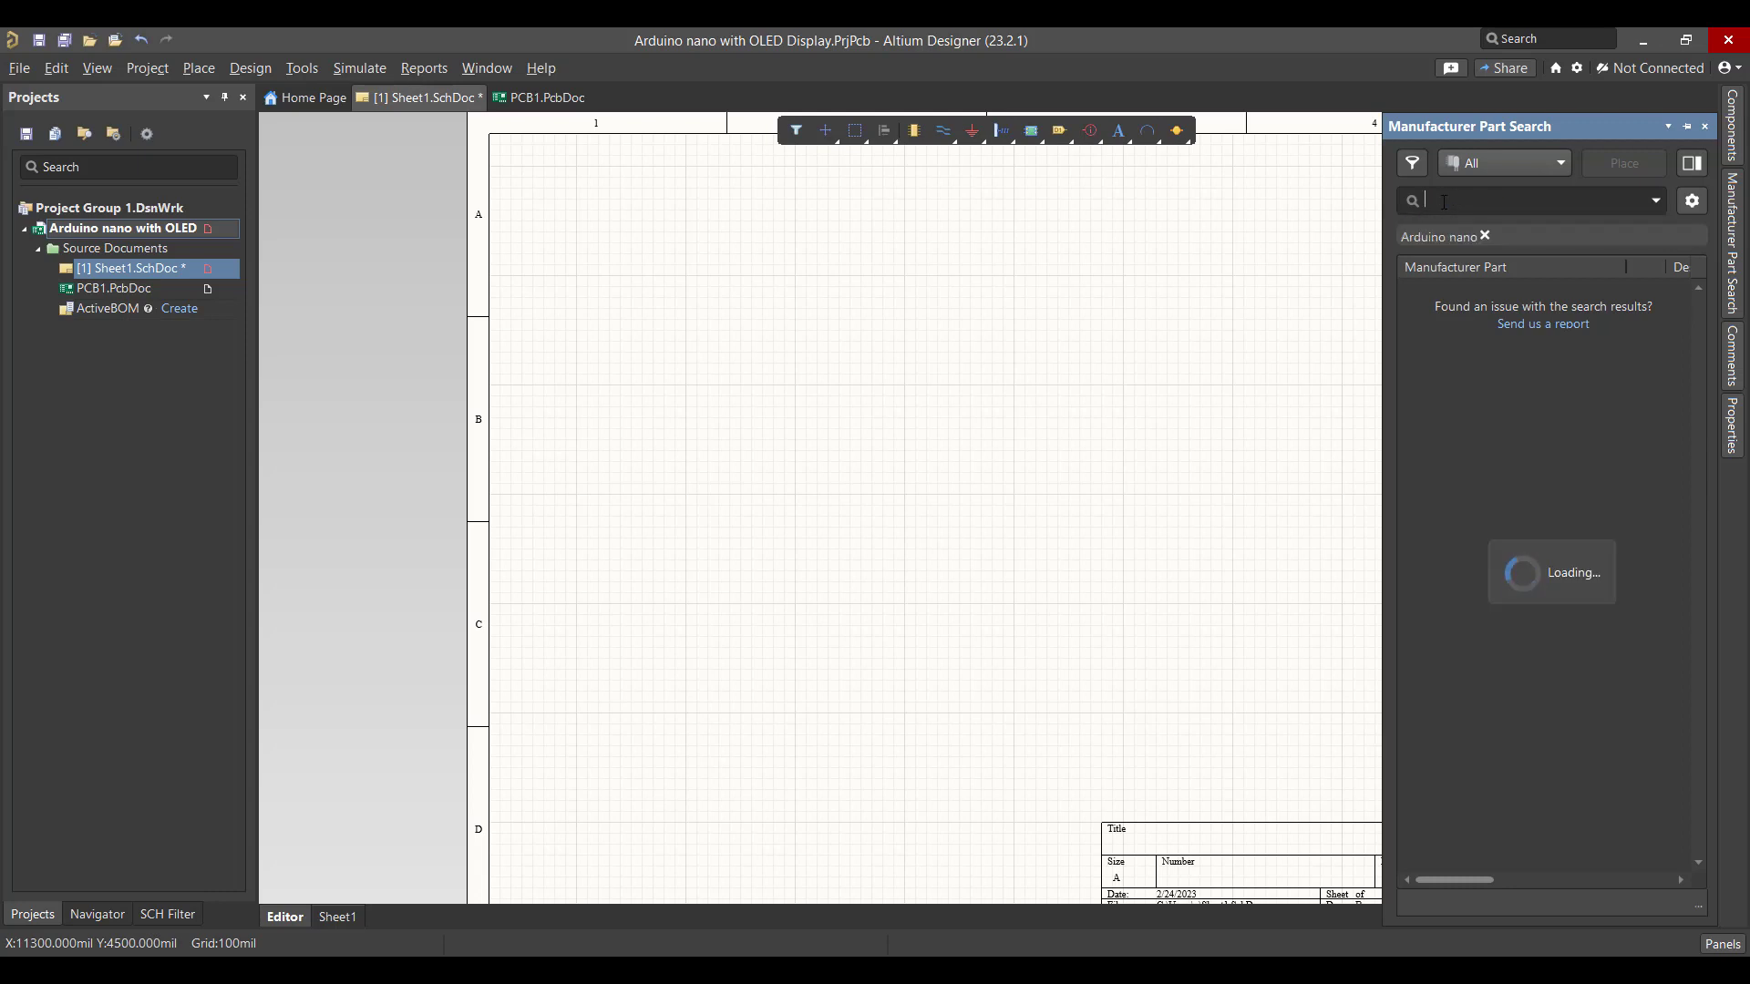
- Place one A000005 Arduino Nano symbol on the schematic sheet
{"action": "right_click", "coordinate": [1502, 304]}
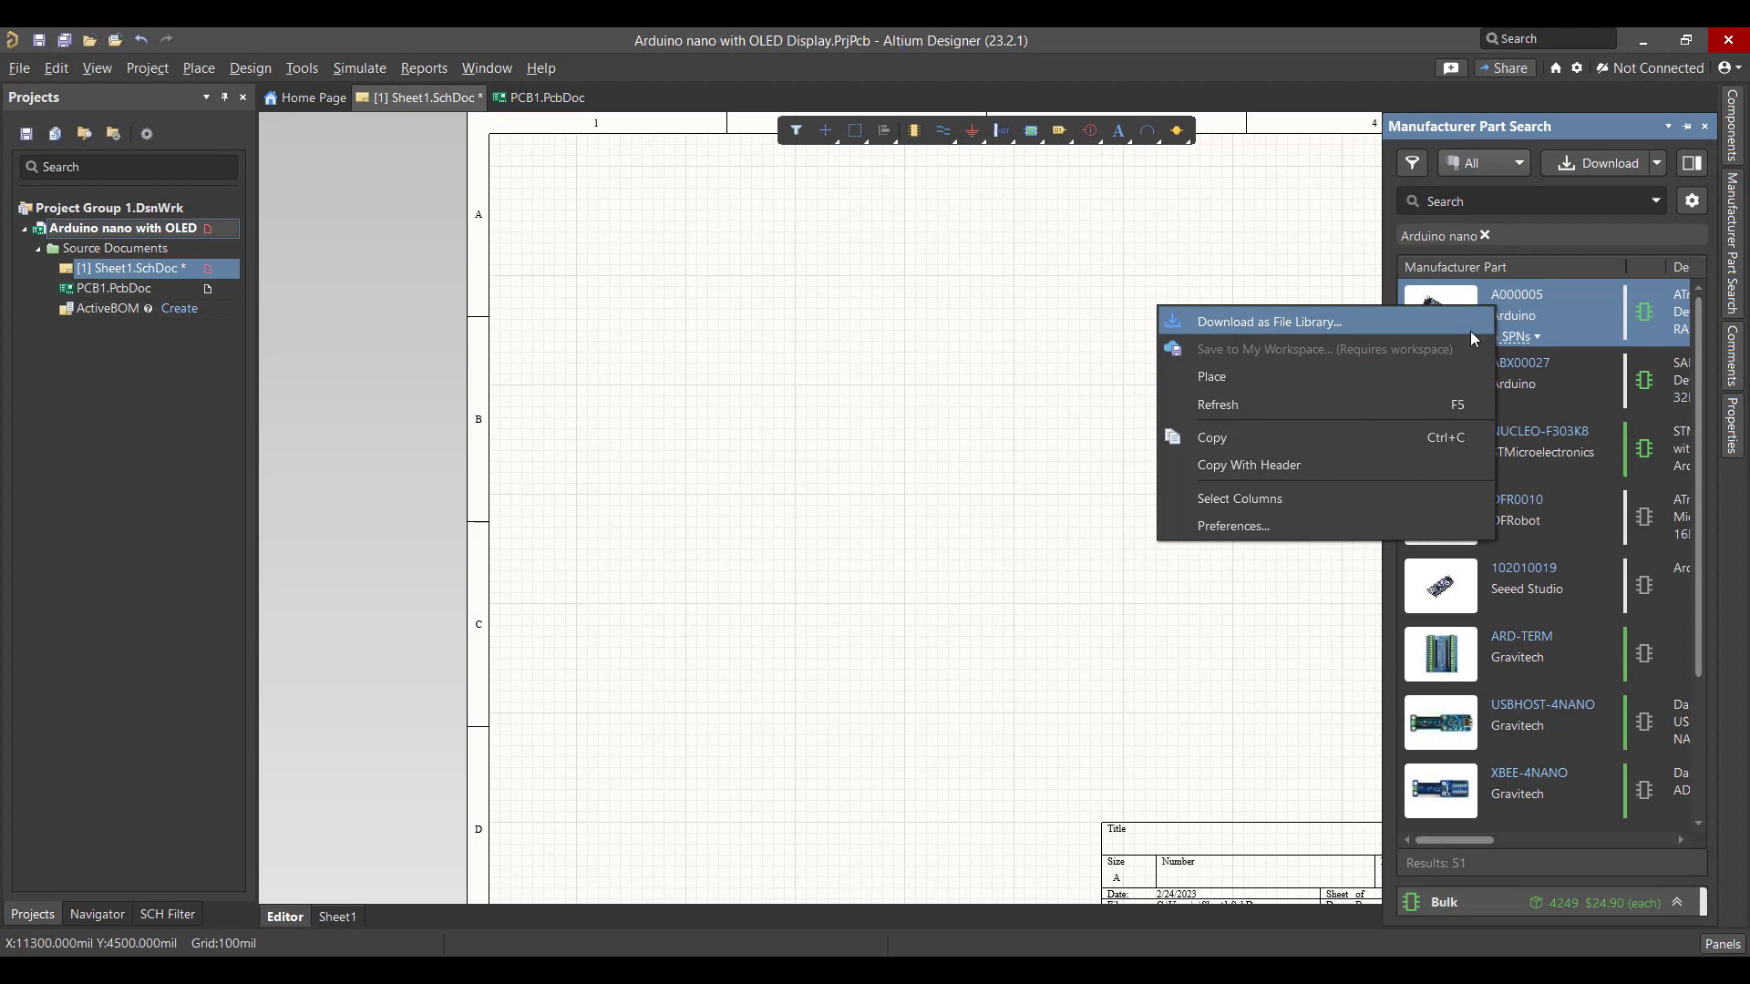
{"action": "left_click", "coordinate": [1336, 377]}
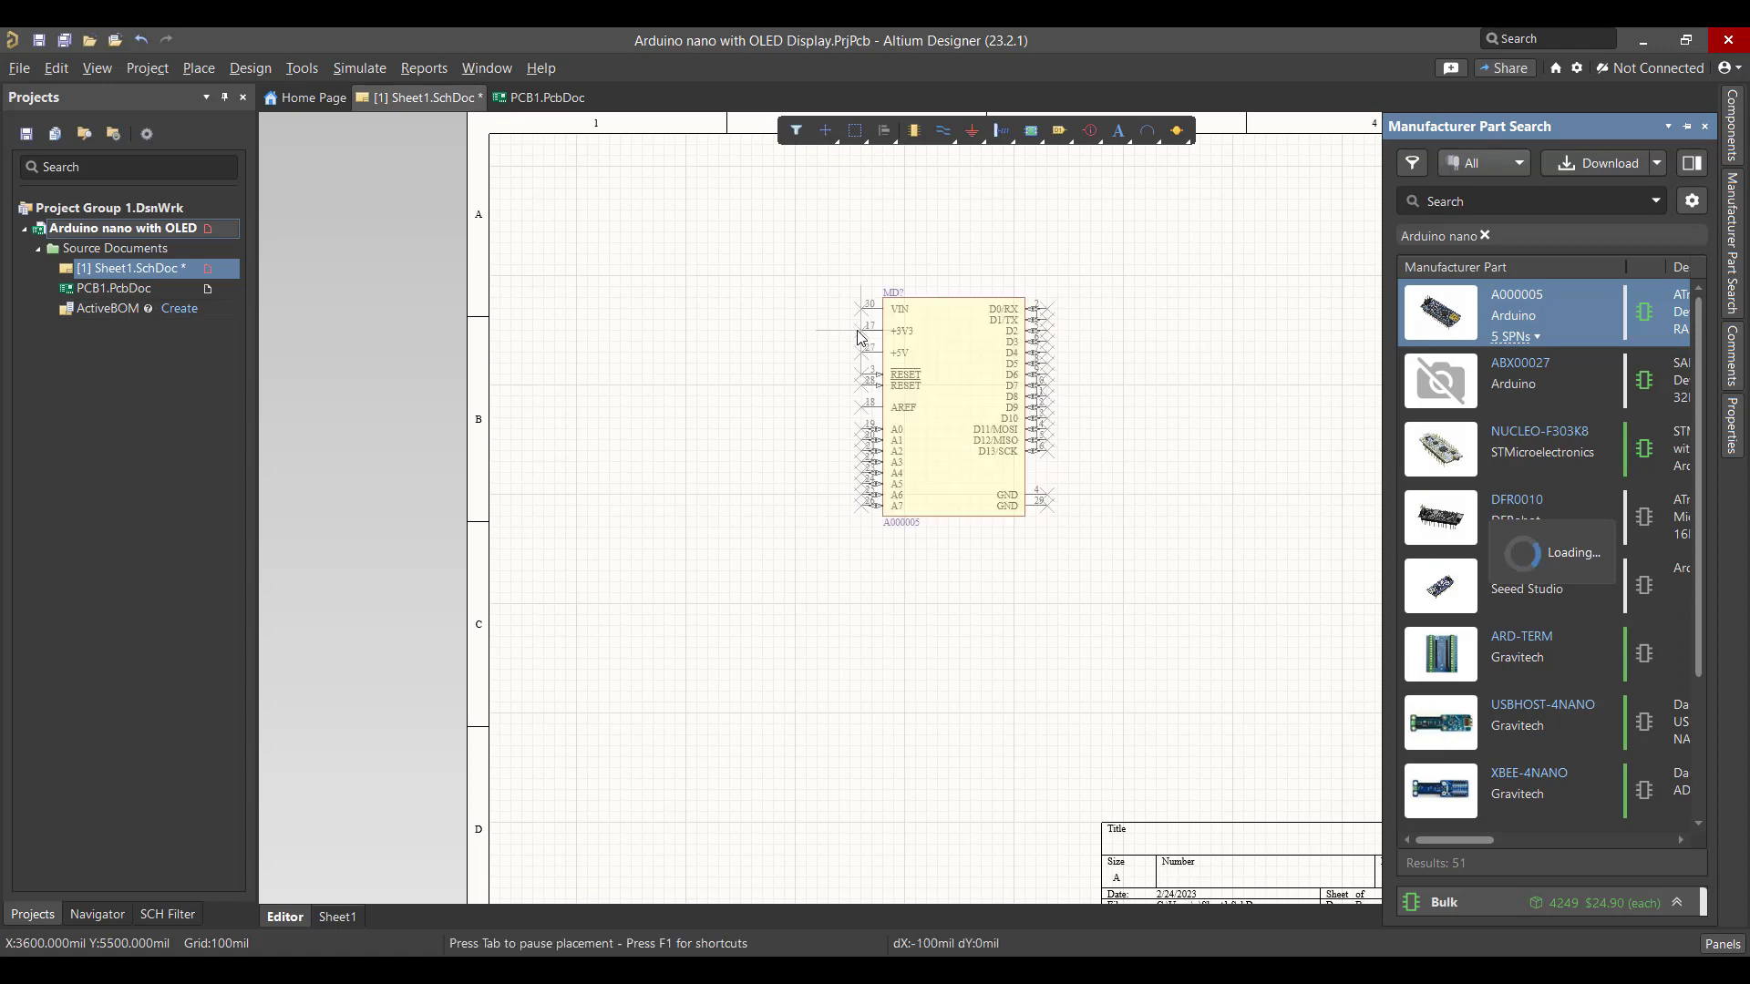
{"action": "left_click", "coordinate": [662, 248]}
{"action": "key", "text": "Escape"}
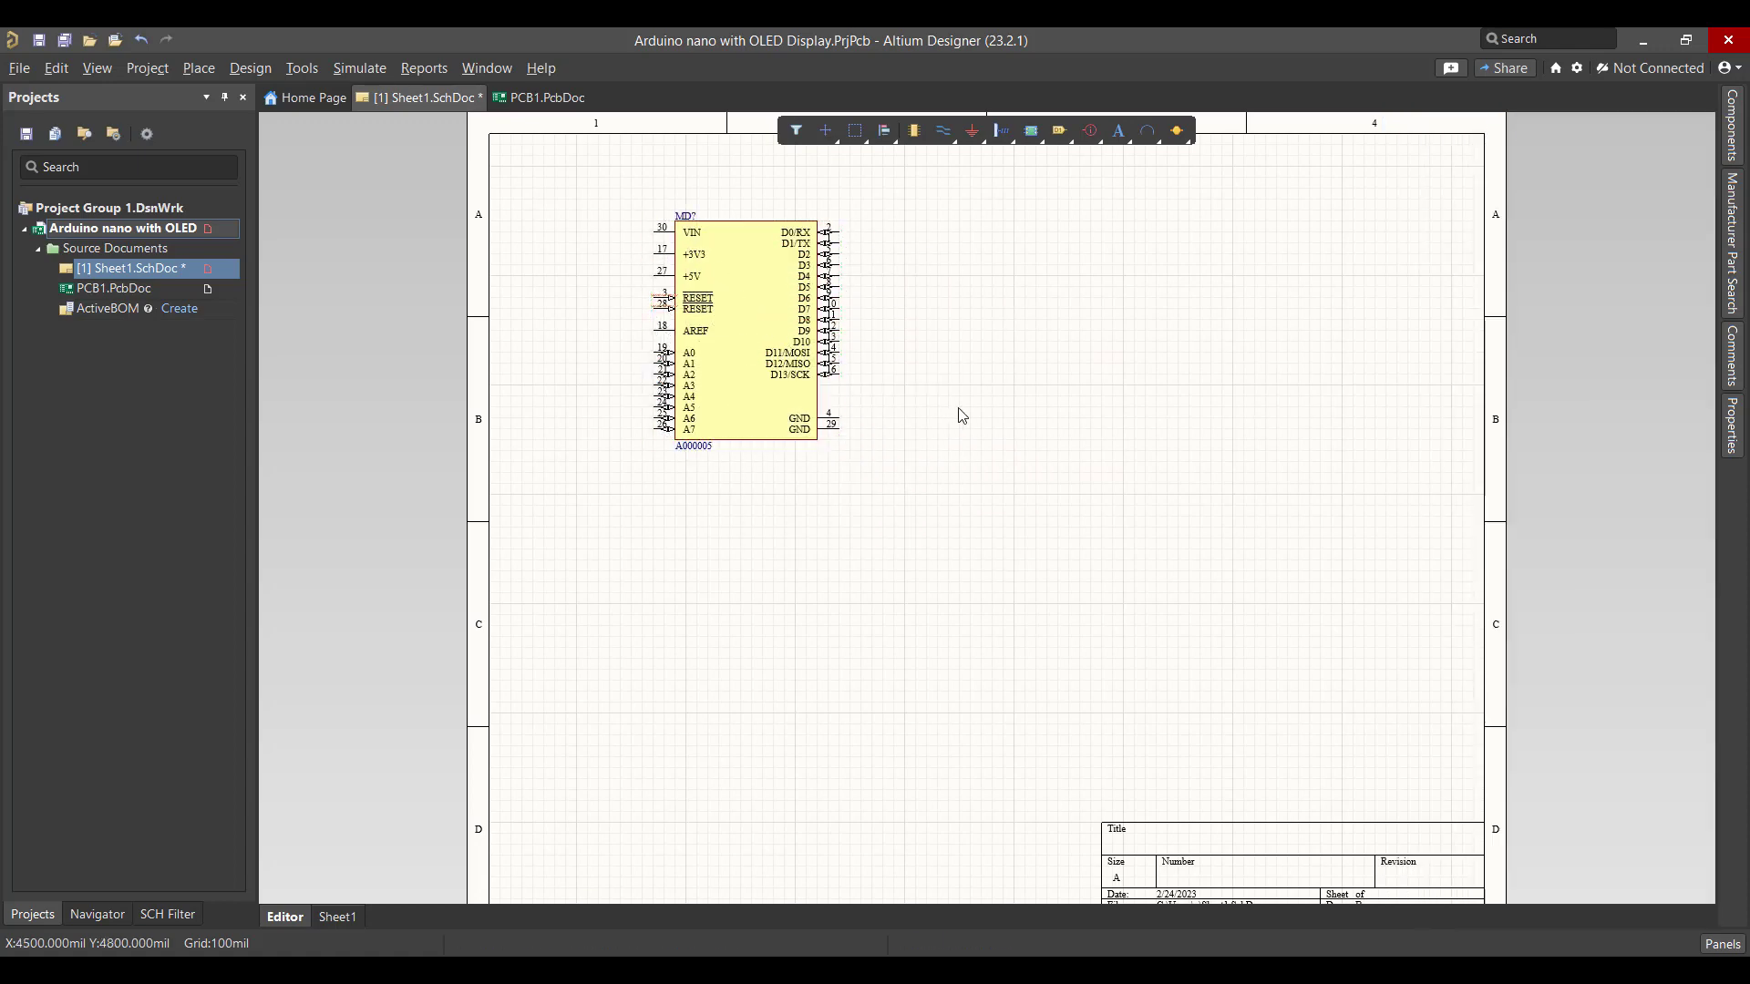
- Search the Miscellaneous Connectors library for the Header 4 part
{"action": "left_click", "coordinate": [1735, 136]}
{"action": "left_click", "coordinate": [1566, 162]}
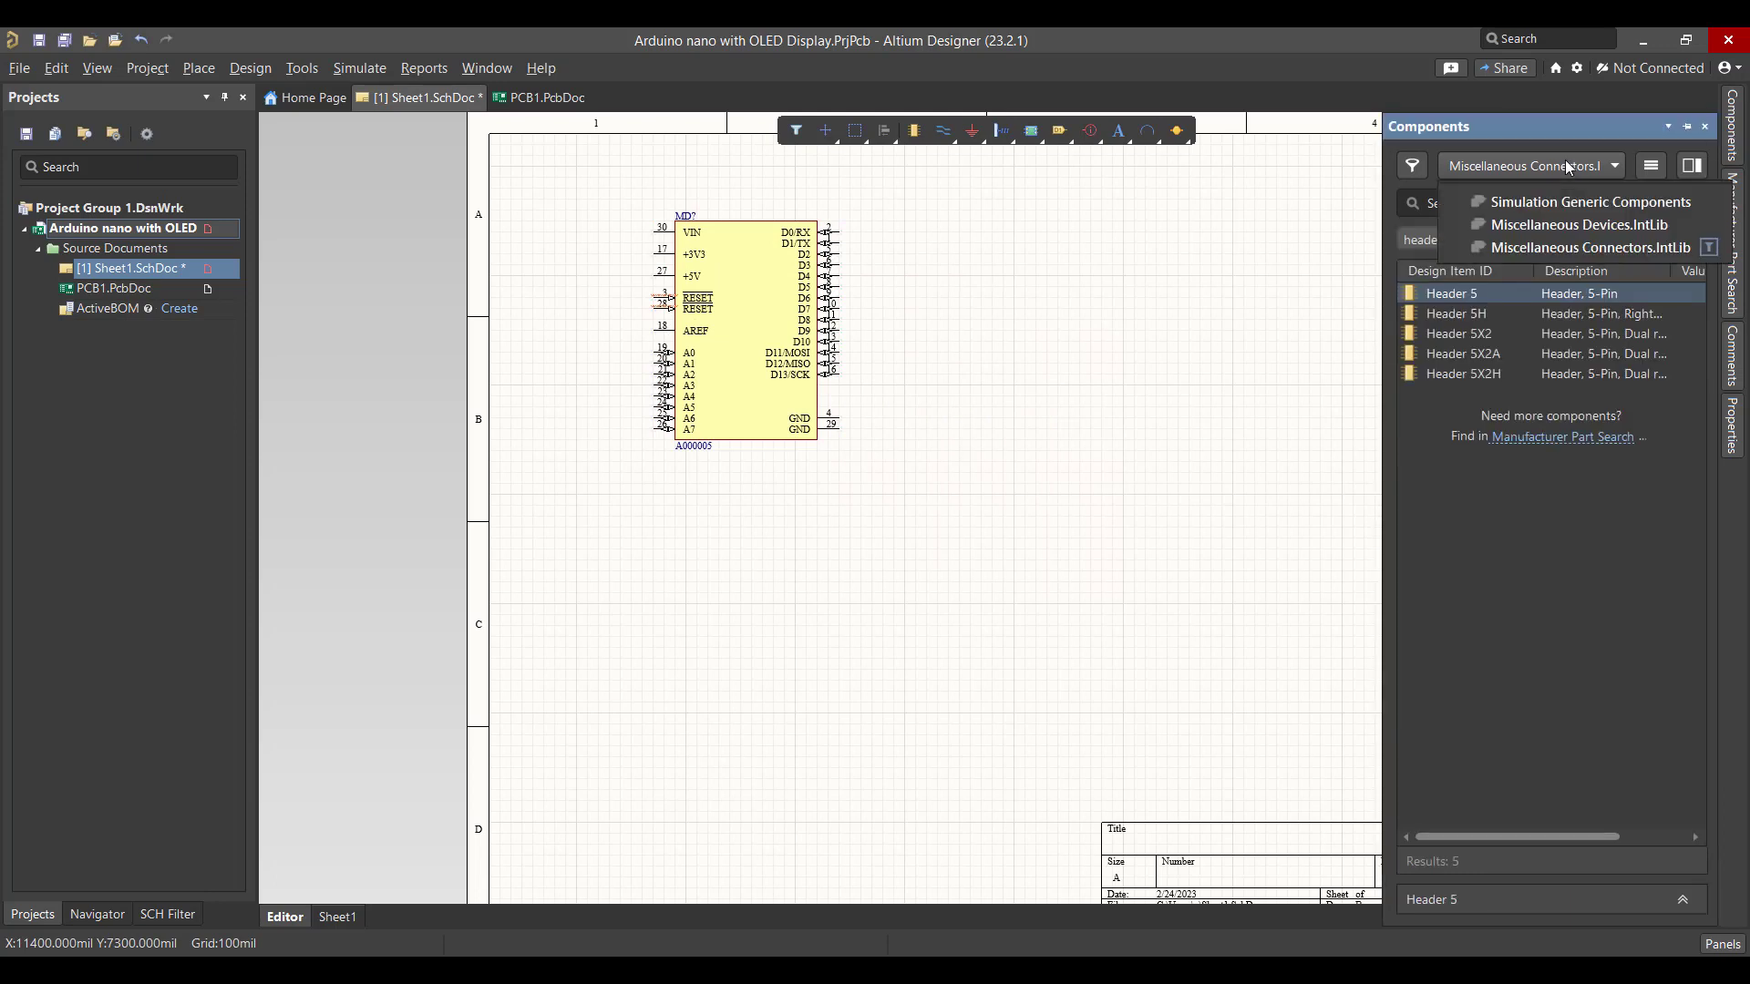
{"action": "left_click", "coordinate": [1562, 248]}
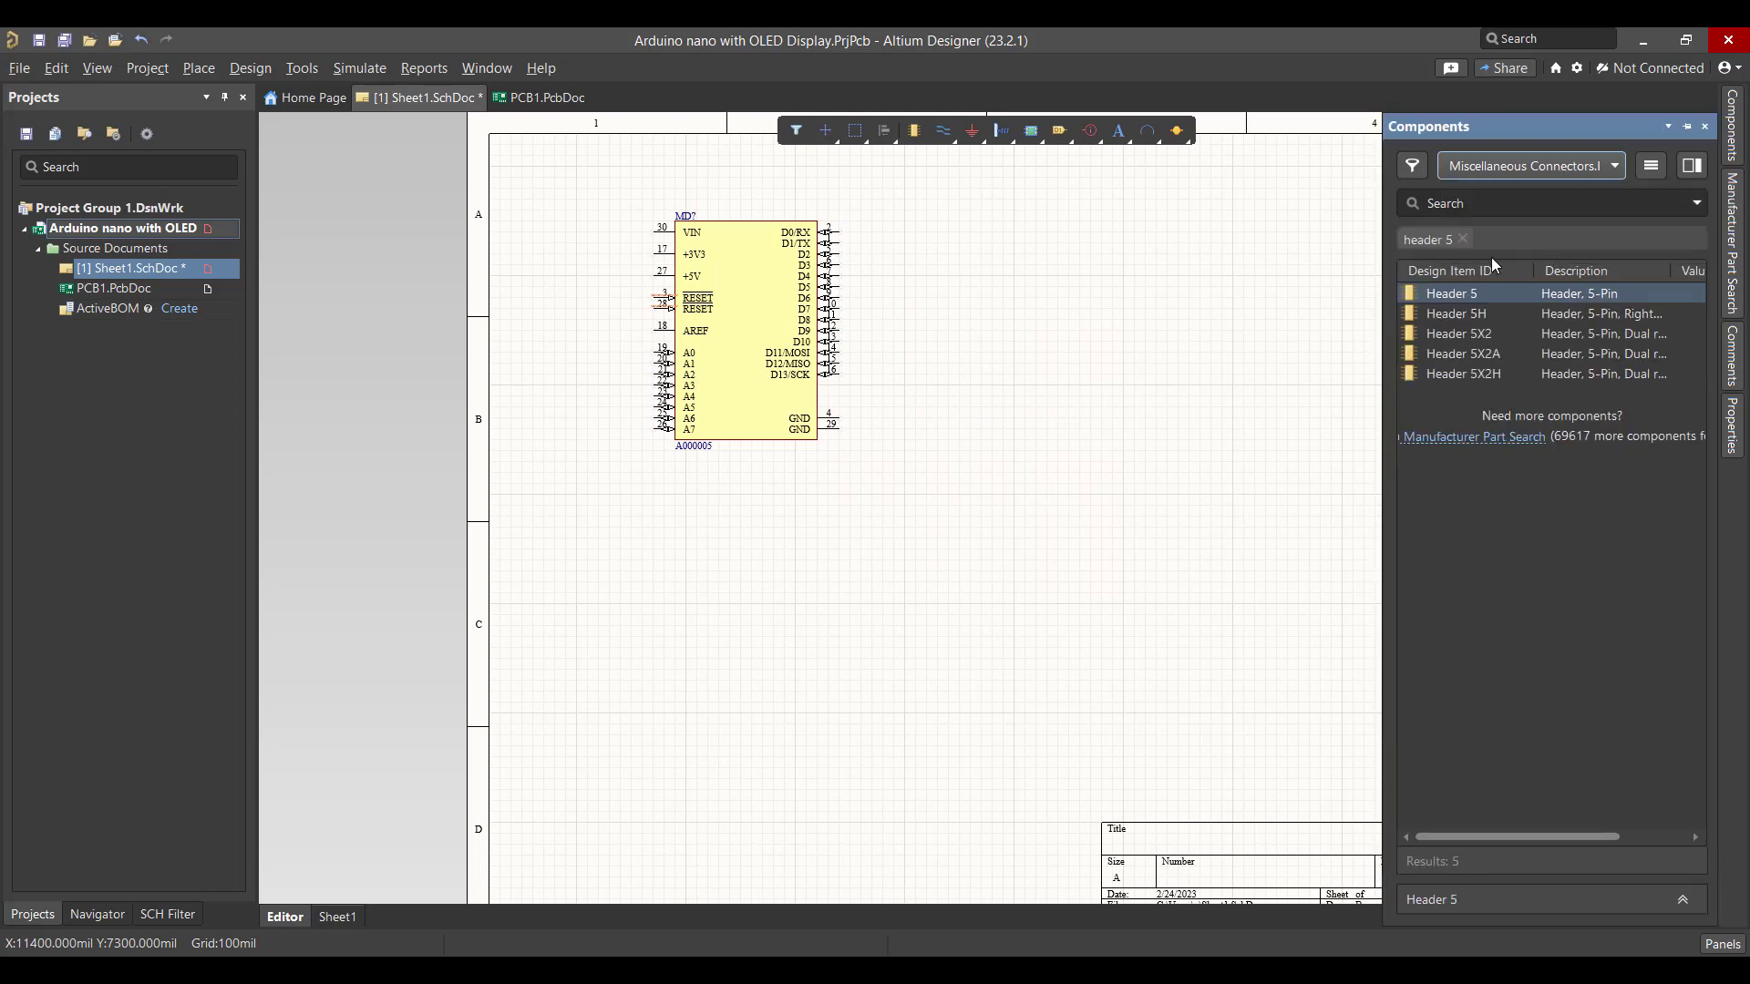
{"action": "left_click", "coordinate": [1470, 203]}
{"action": "type", "text": "Header4"}
{"action": "key", "text": "Return"}
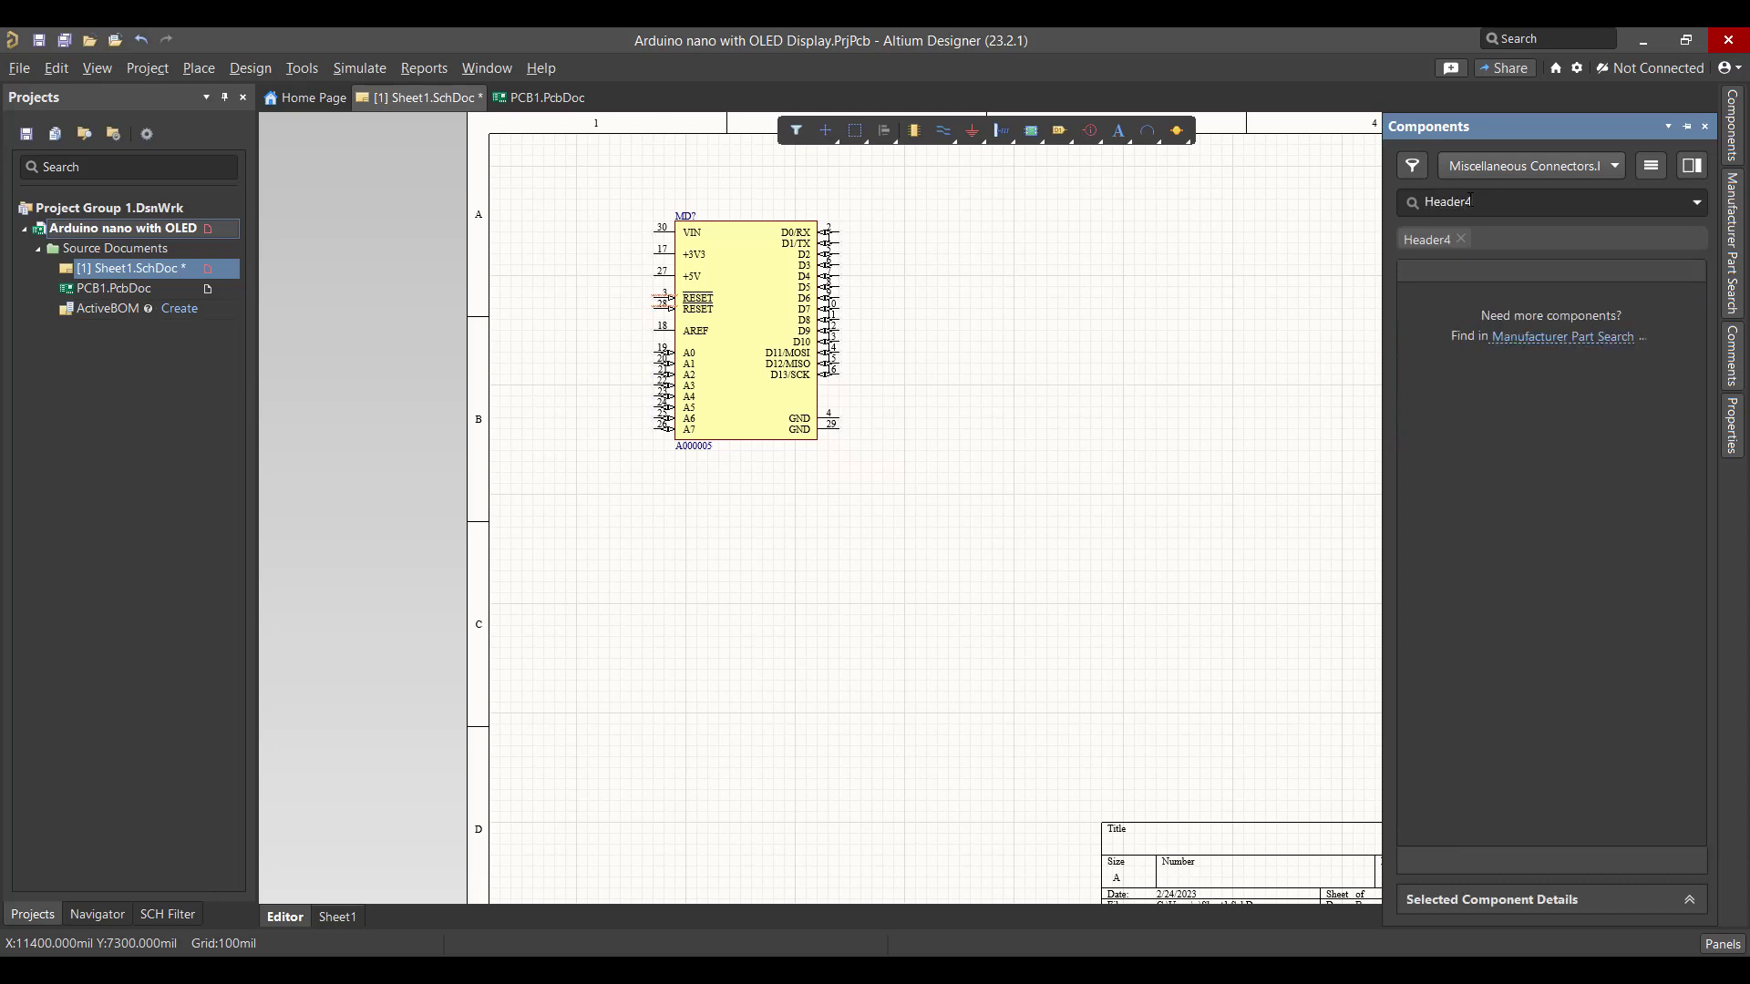
{"action": "key", "text": "Return"}
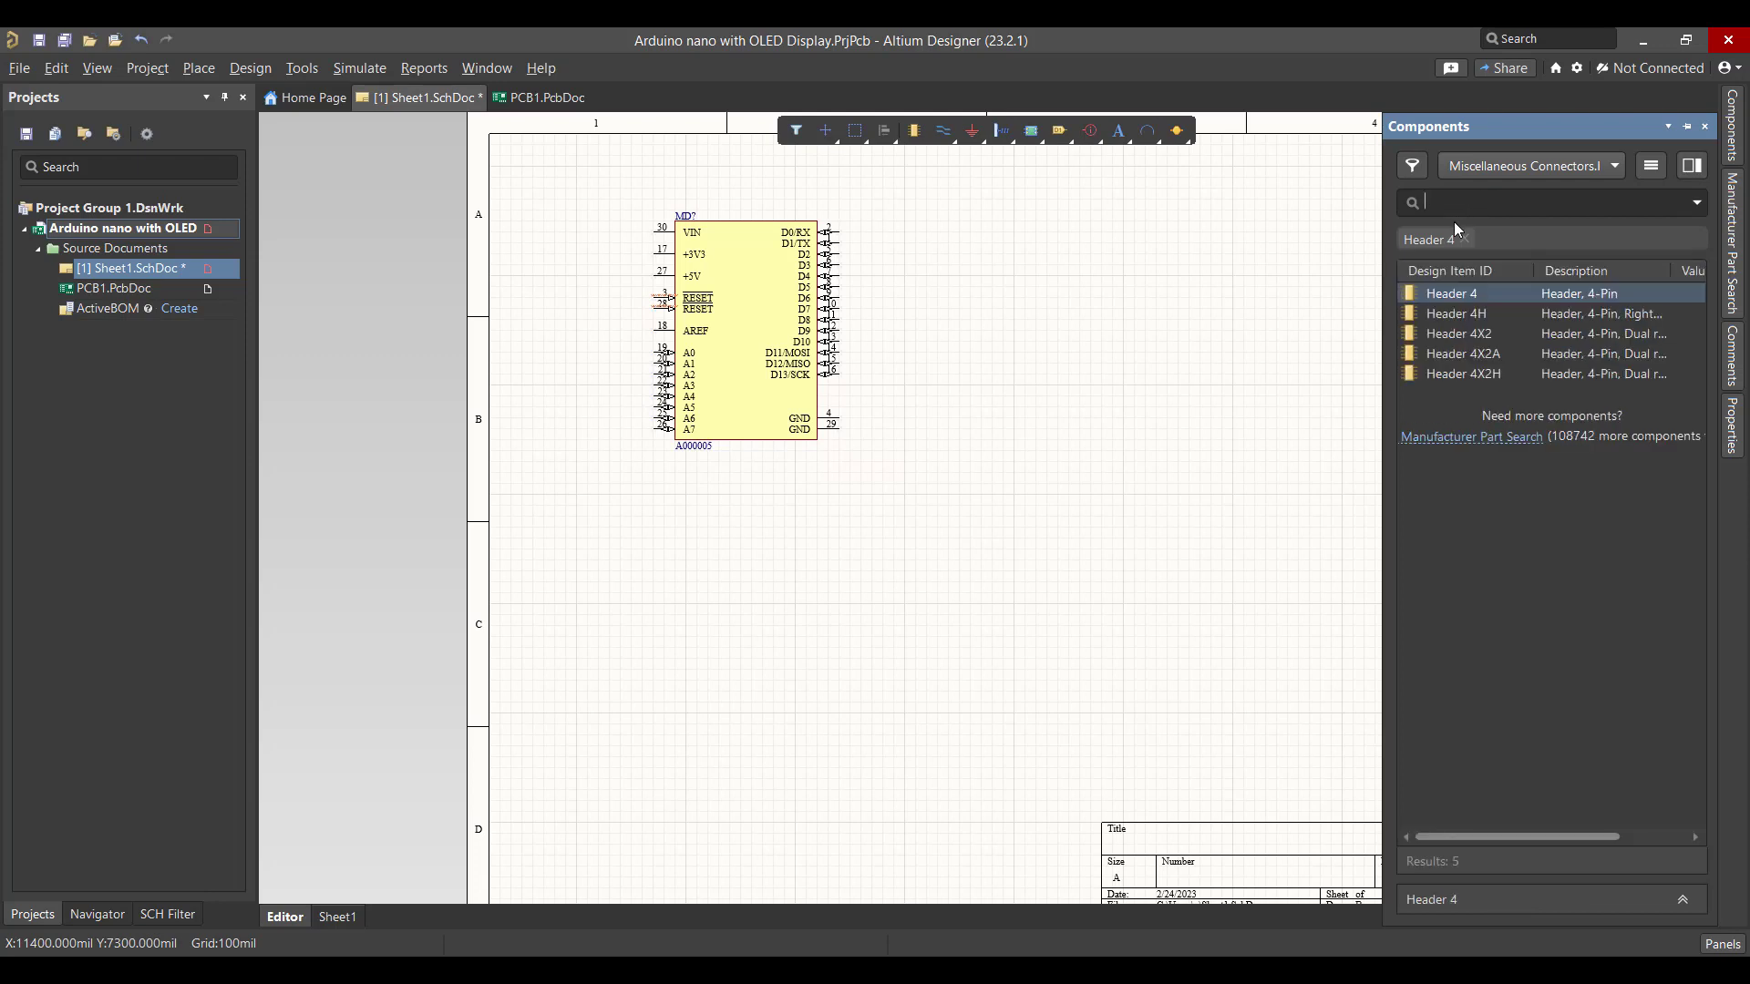
- Place one Header 4 connector and move it below the Arduino Nano
{"action": "double_click", "coordinate": [1500, 288]}
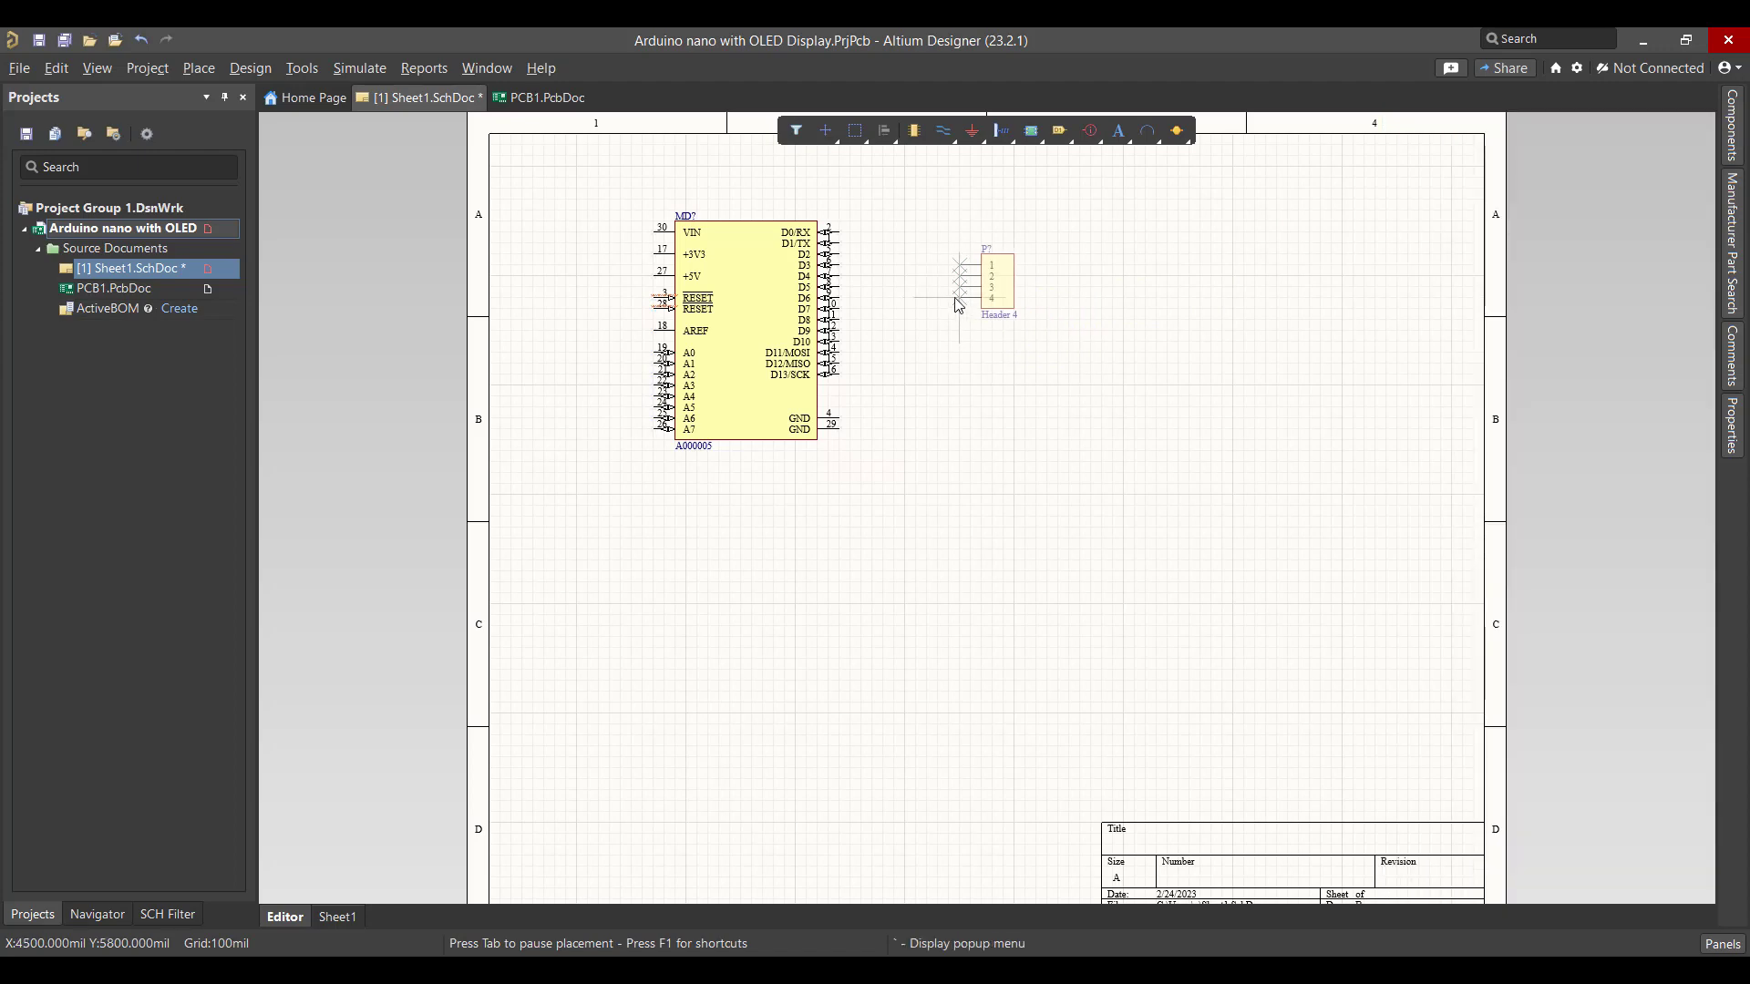
{"action": "left_click", "coordinate": [968, 307]}
{"action": "key", "text": "Escape"}
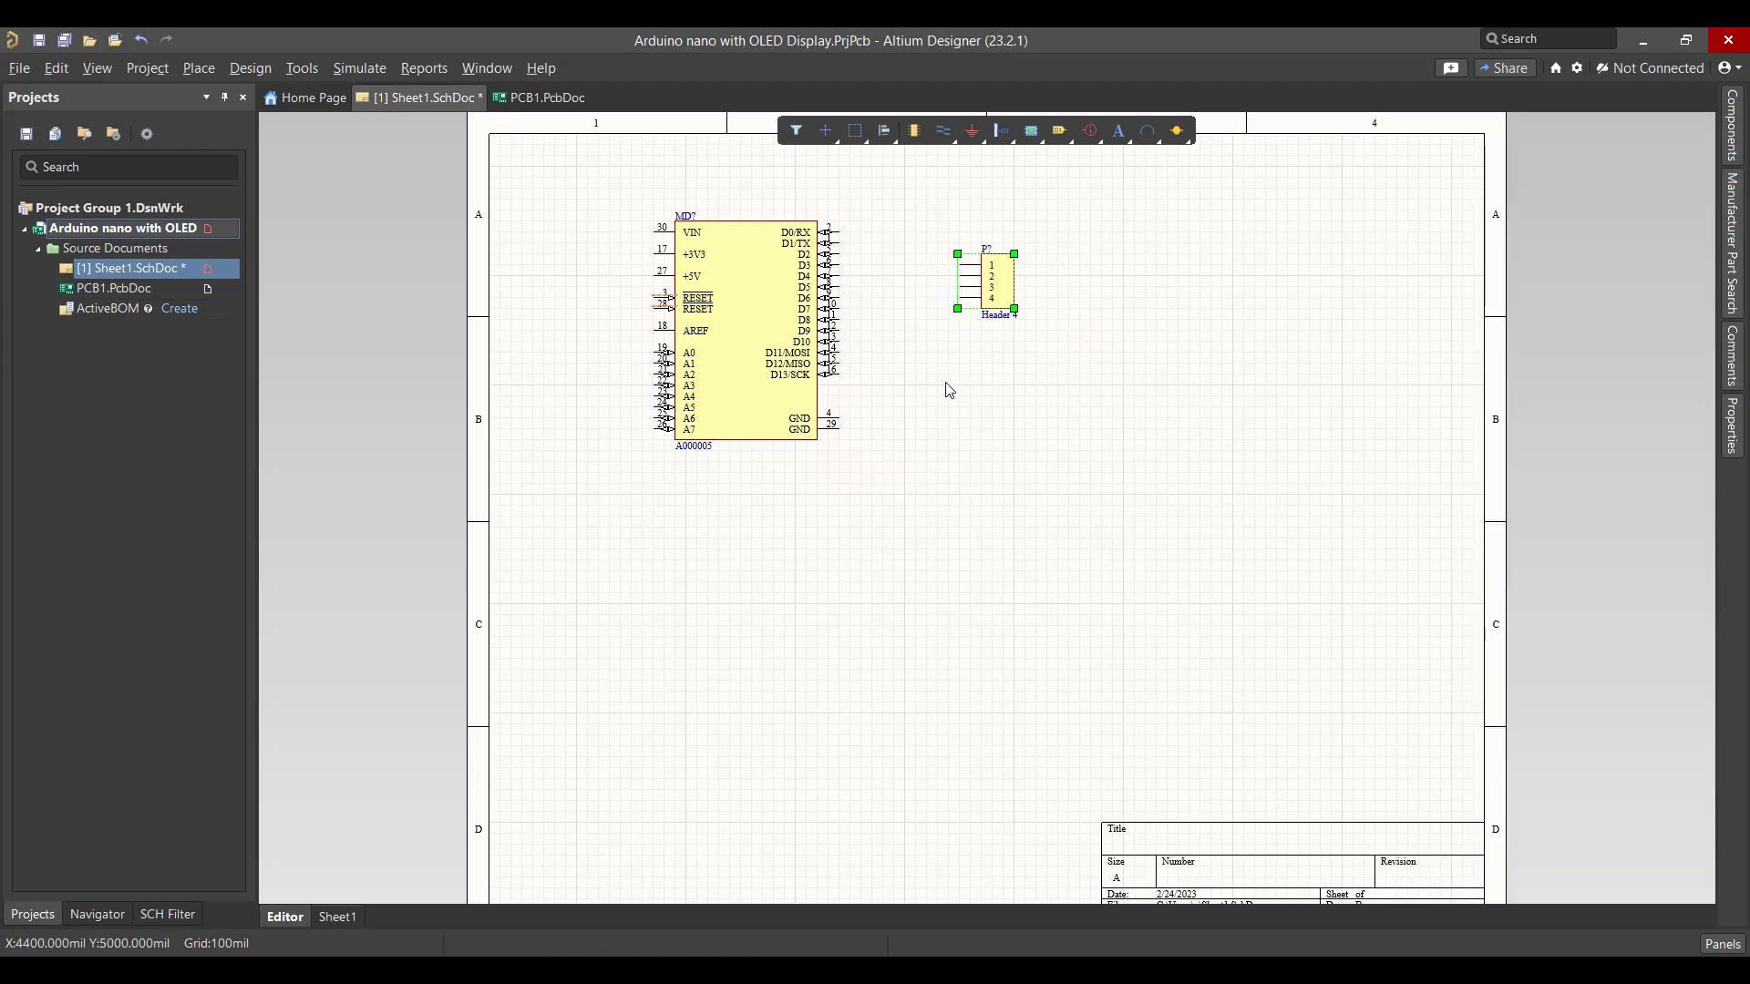
{"action": "left_click", "coordinate": [949, 390]}
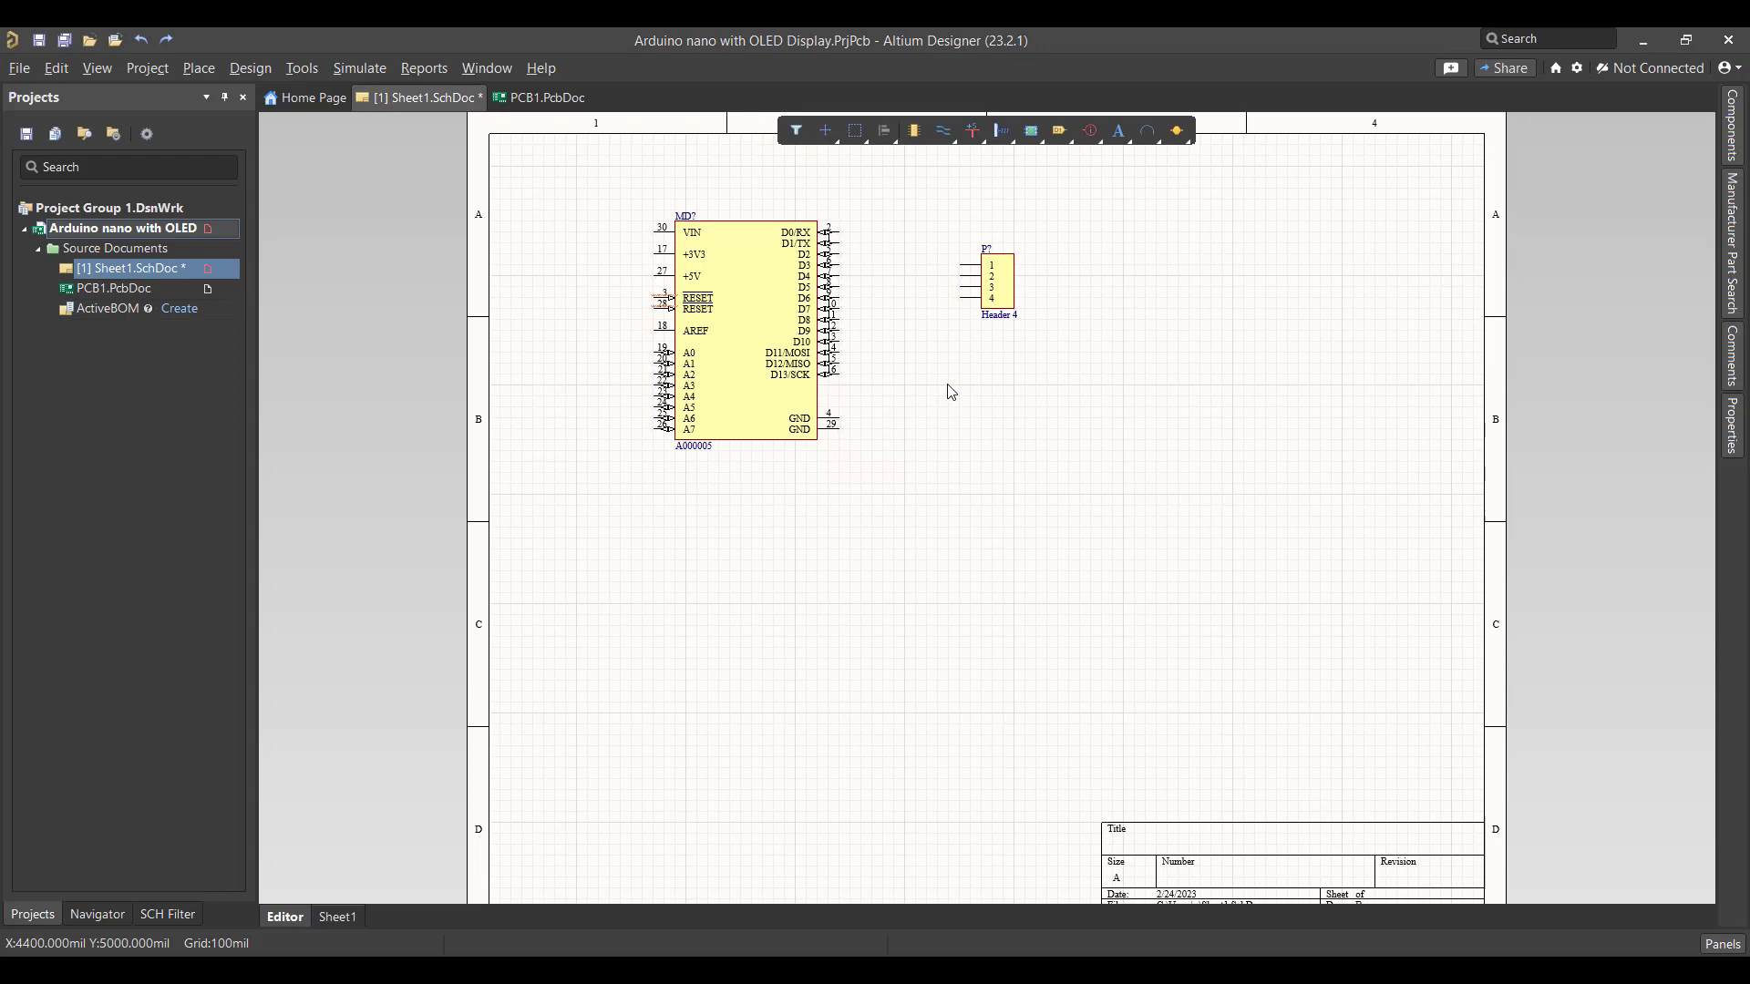
{"action": "left_click_drag", "start_coordinate": [914, 178], "coordinate": [1065, 369]}
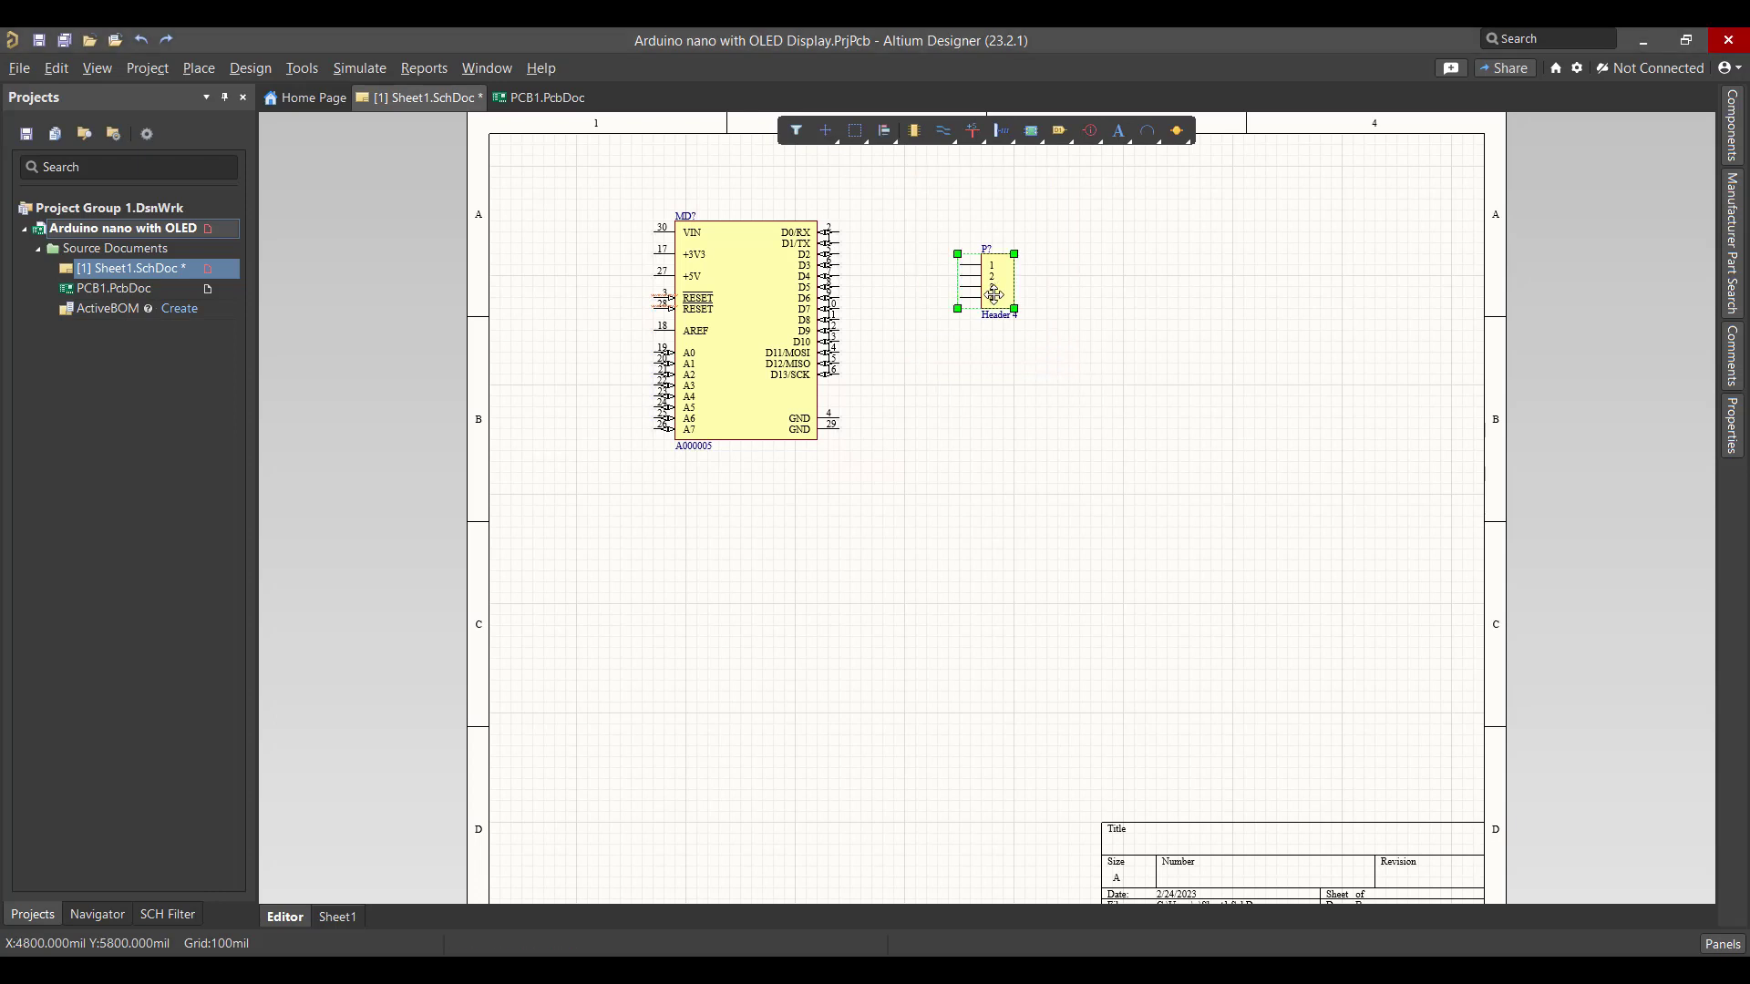
{"action": "left_click_drag", "start_coordinate": [961, 294], "coordinate": [656, 535]}
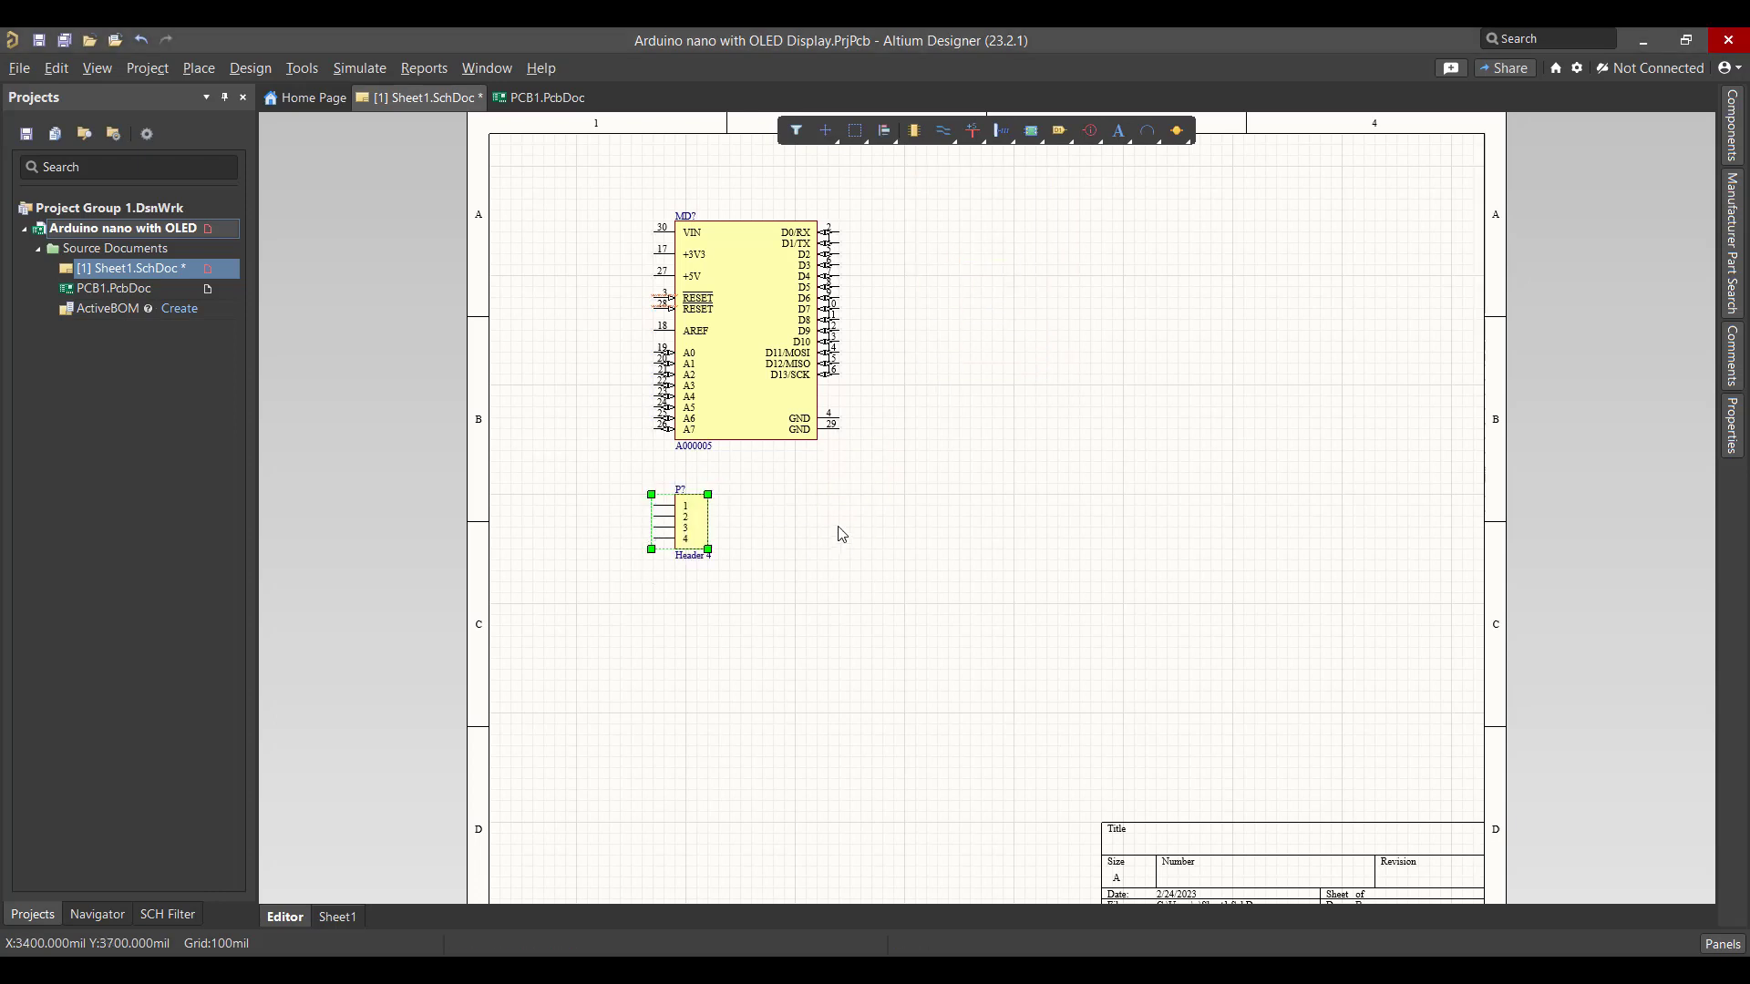
- Set the header below the Nano and place a GND power port on the Arduino's GND pin
{"action": "left_click", "coordinate": [836, 535]}
{"action": "left_click", "coordinate": [973, 132]}
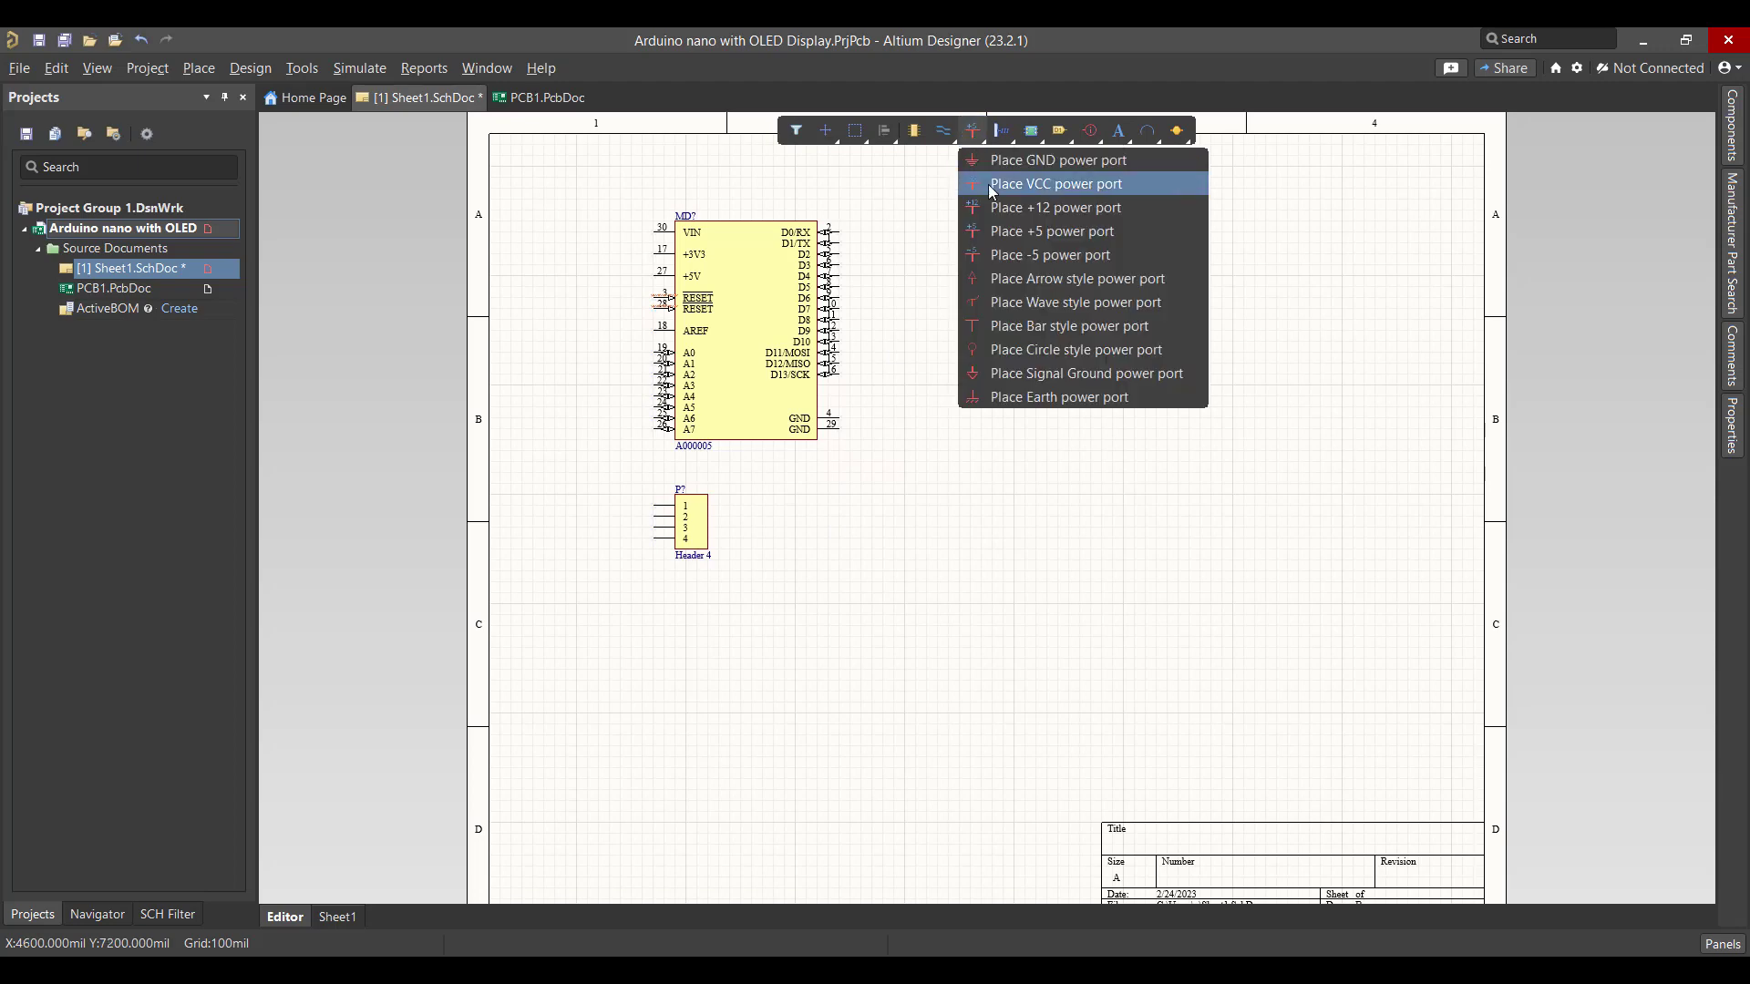
{"action": "left_click", "coordinate": [990, 160]}
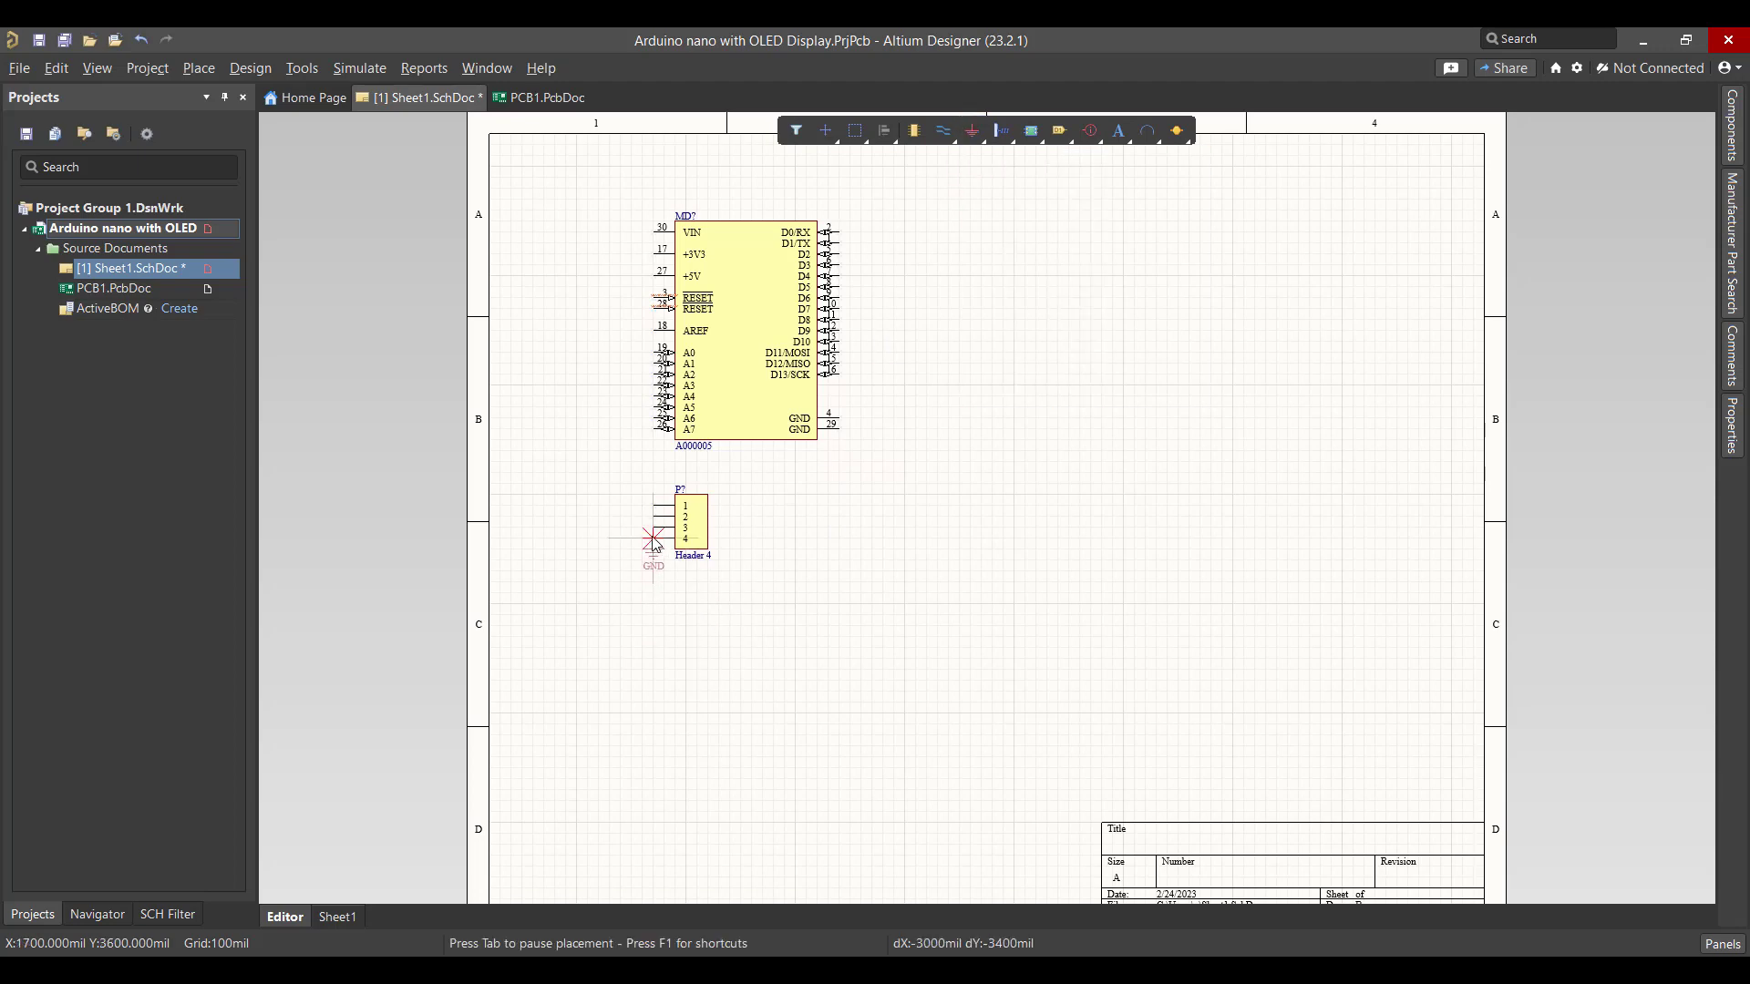
{"action": "left_click", "coordinate": [840, 430]}
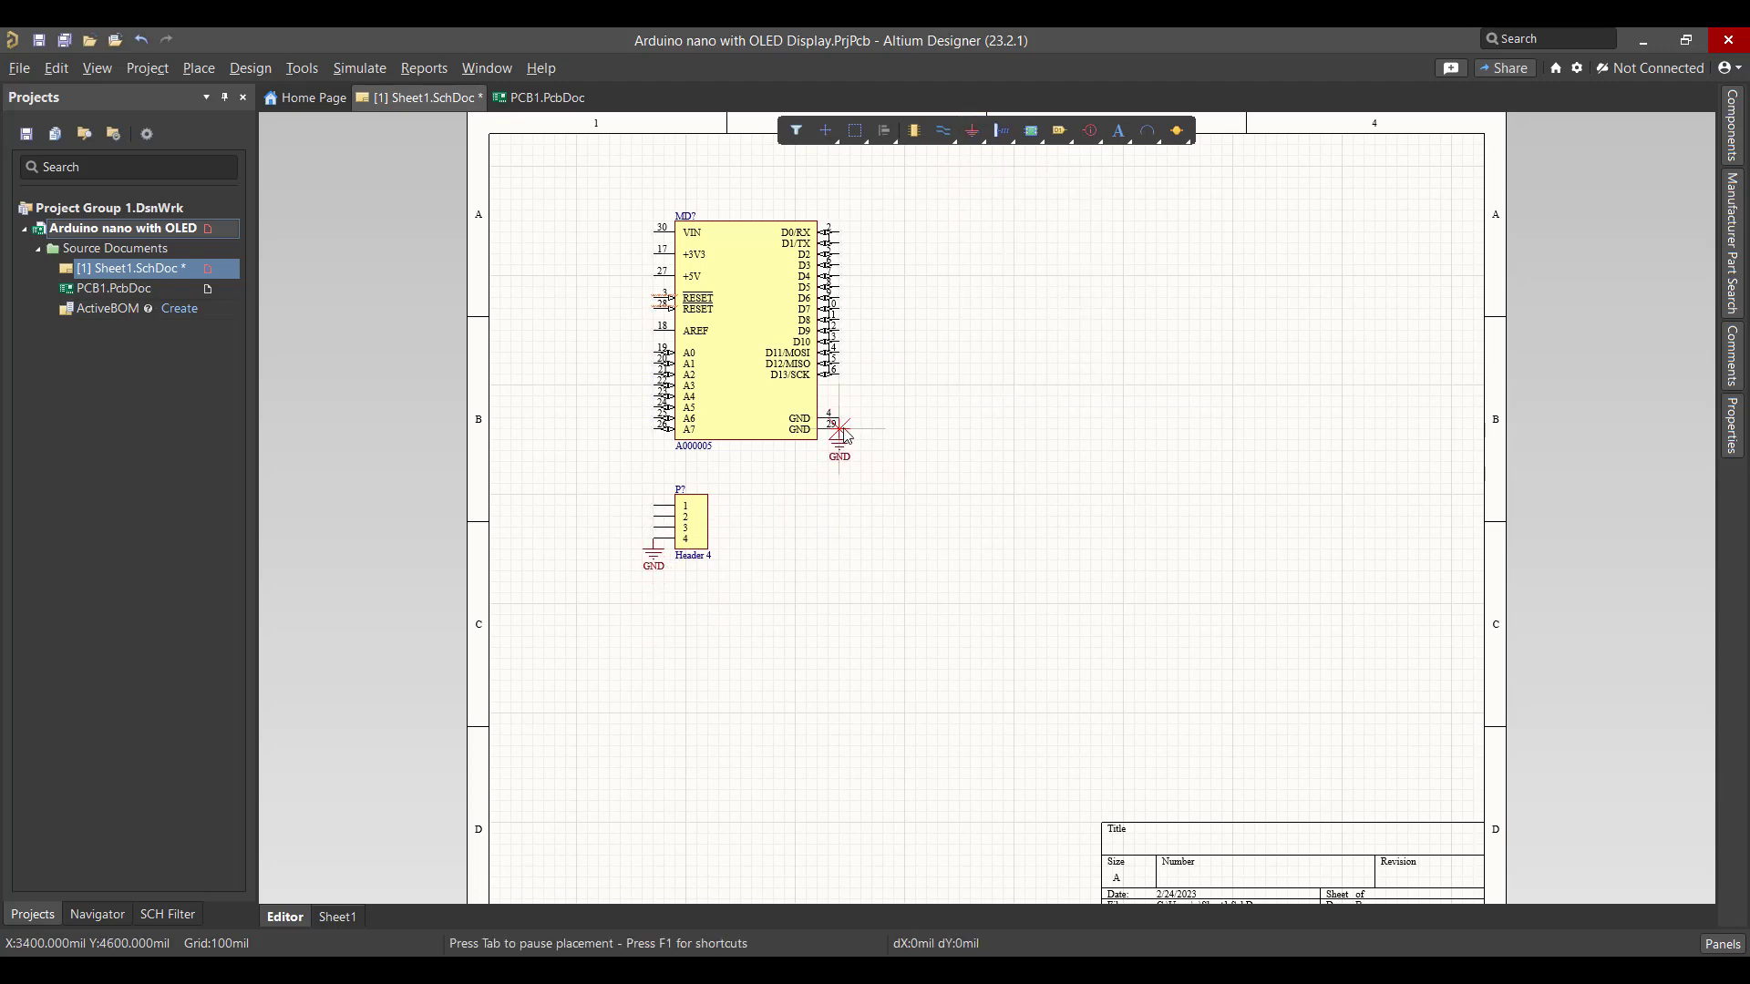
{"action": "key", "text": "Escape"}
- Place a +5 power port on the Nano's VIN pin
{"action": "left_click", "coordinate": [967, 134]}
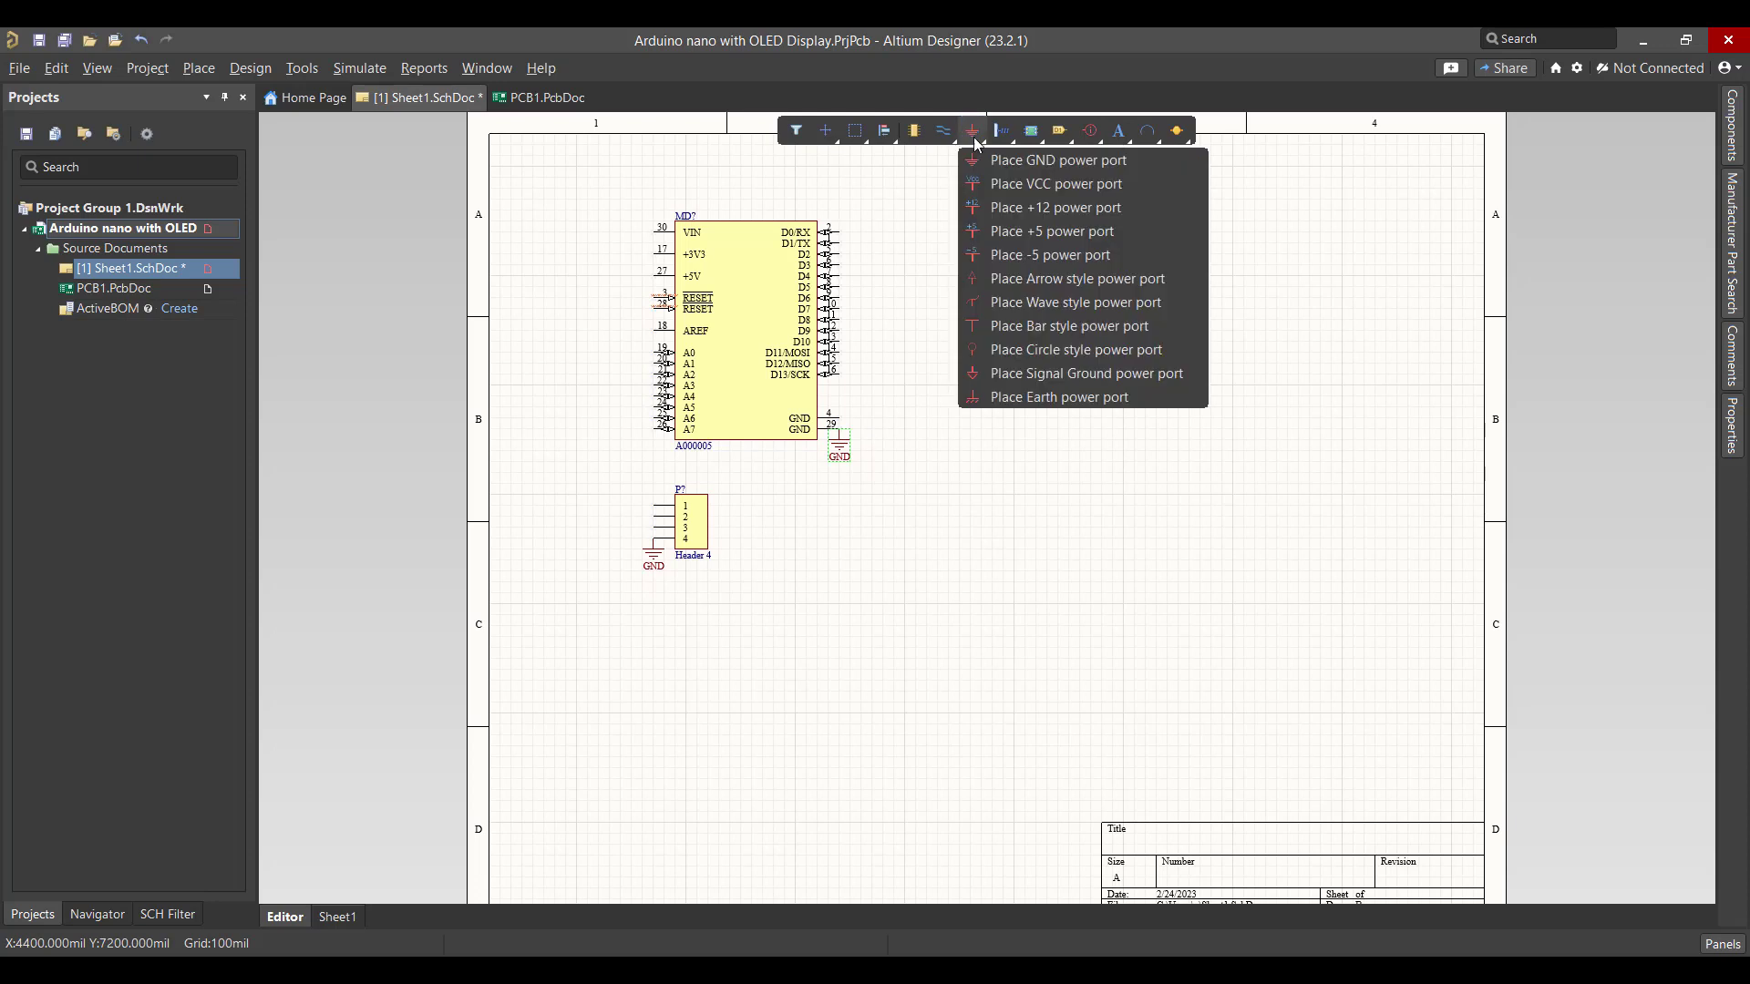
{"action": "left_click", "coordinate": [1007, 207]}
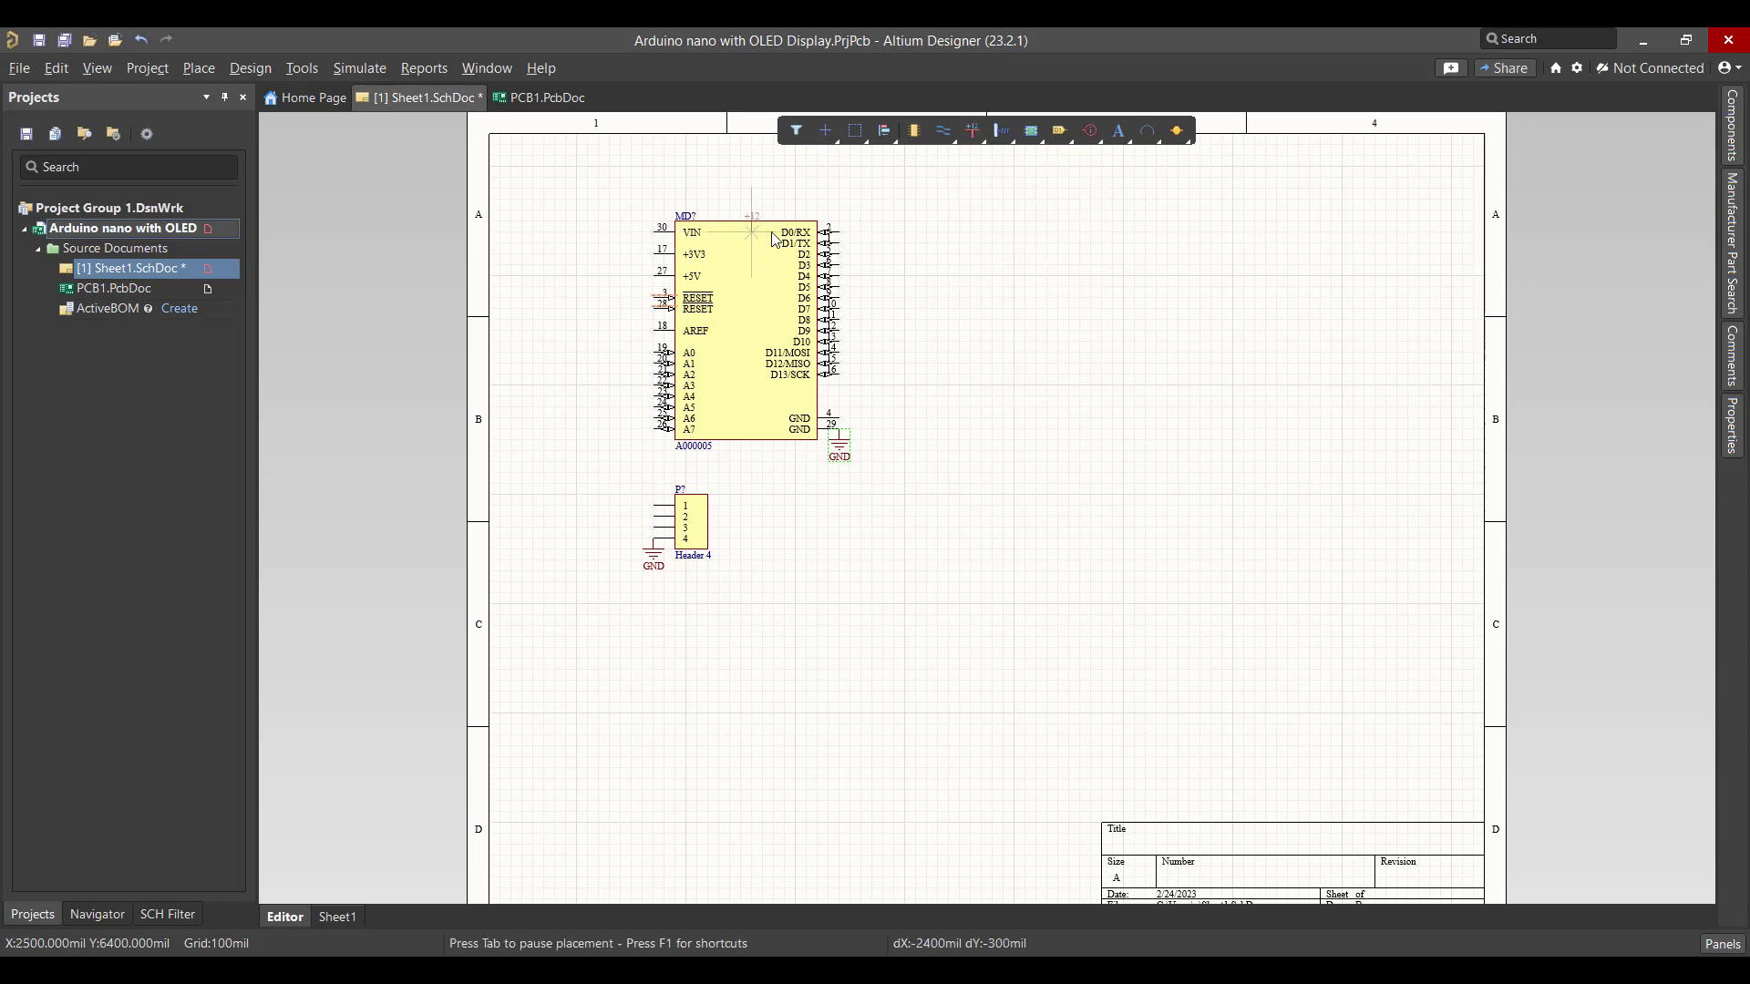
{"action": "key", "text": "Escape"}
{"action": "left_click", "coordinate": [978, 143]}
{"action": "left_click", "coordinate": [1011, 234]}
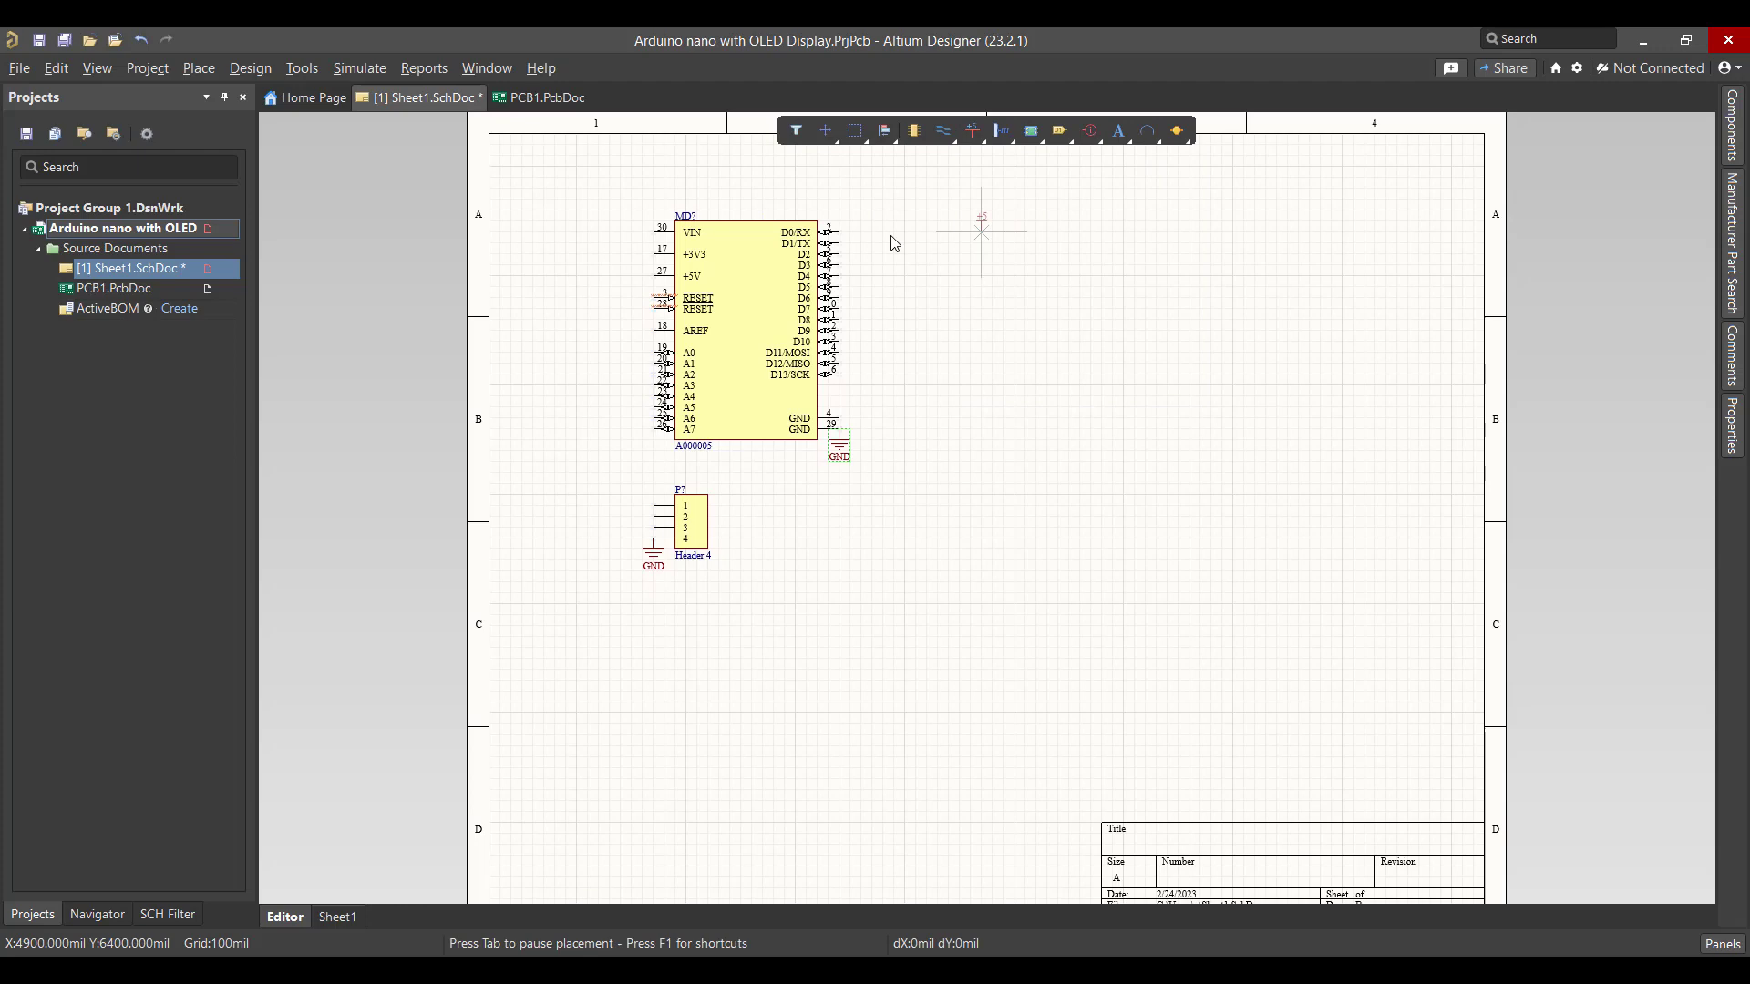
{"action": "left_click", "coordinate": [654, 227]}
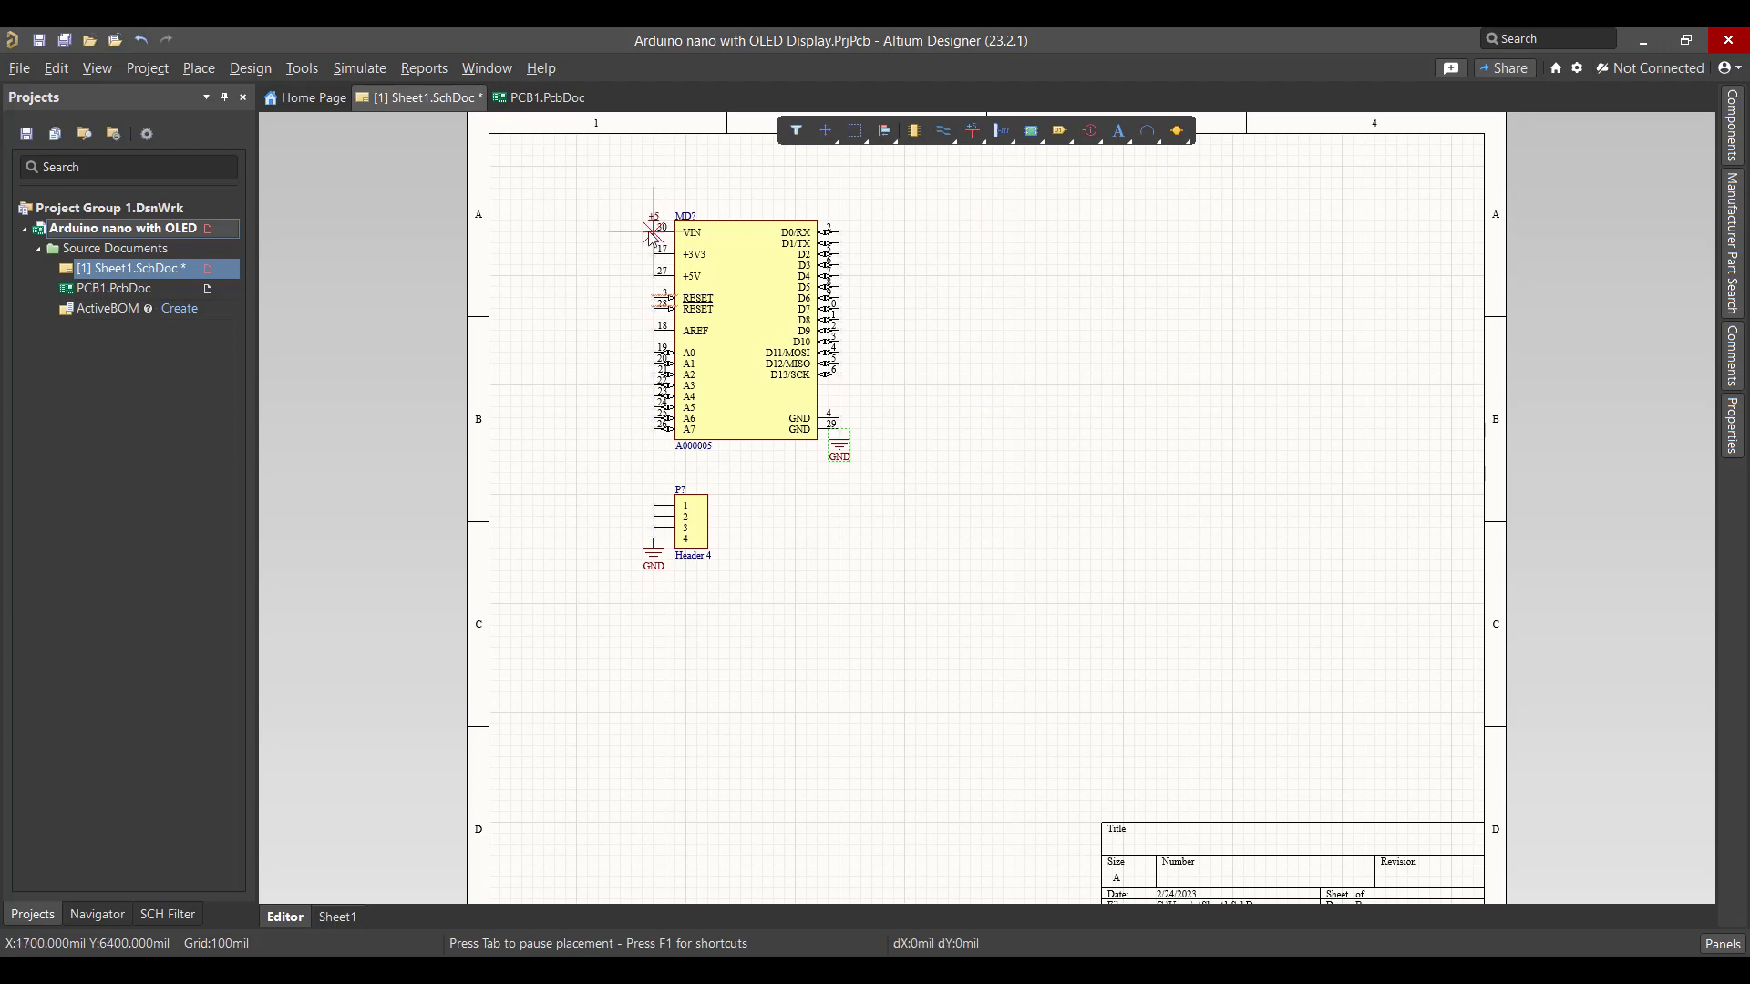
{"action": "key", "text": "Escape"}
- Wire the header's pins to the Nano's pin 17, A4 and A5
{"action": "left_click", "coordinate": [943, 131]}
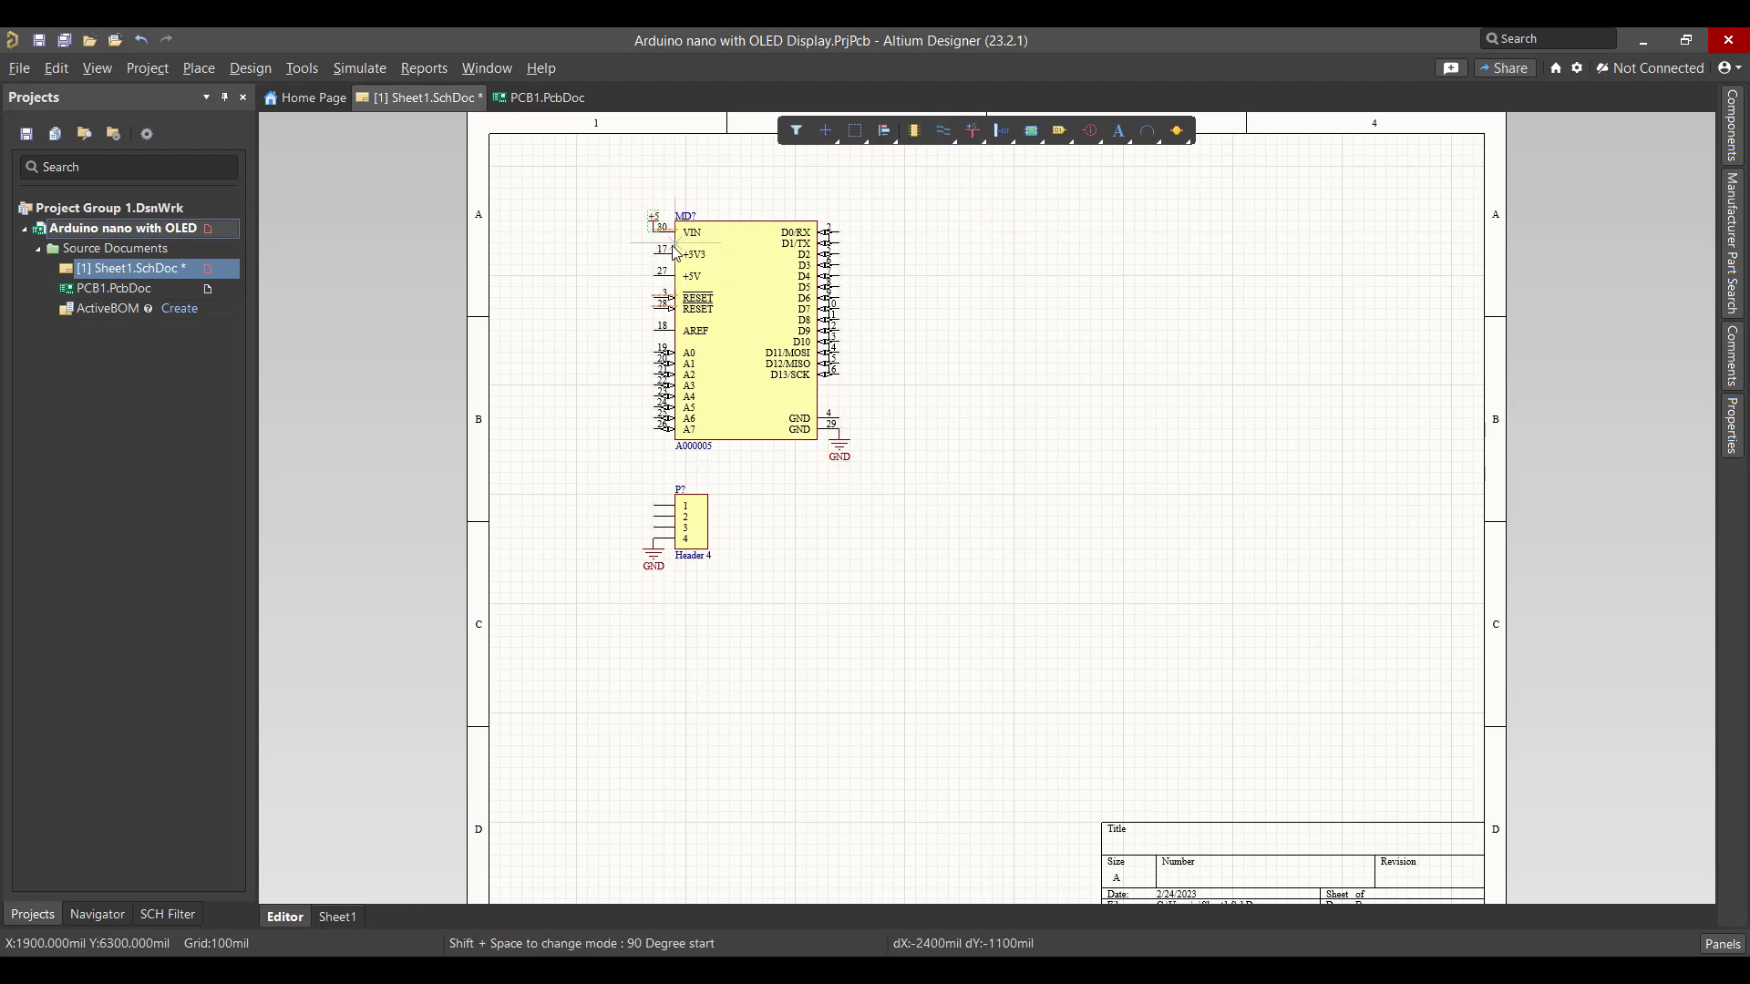
{"action": "left_click", "coordinate": [653, 256]}
{"action": "left_click", "coordinate": [523, 288]}
{"action": "key", "text": "shift+space"}
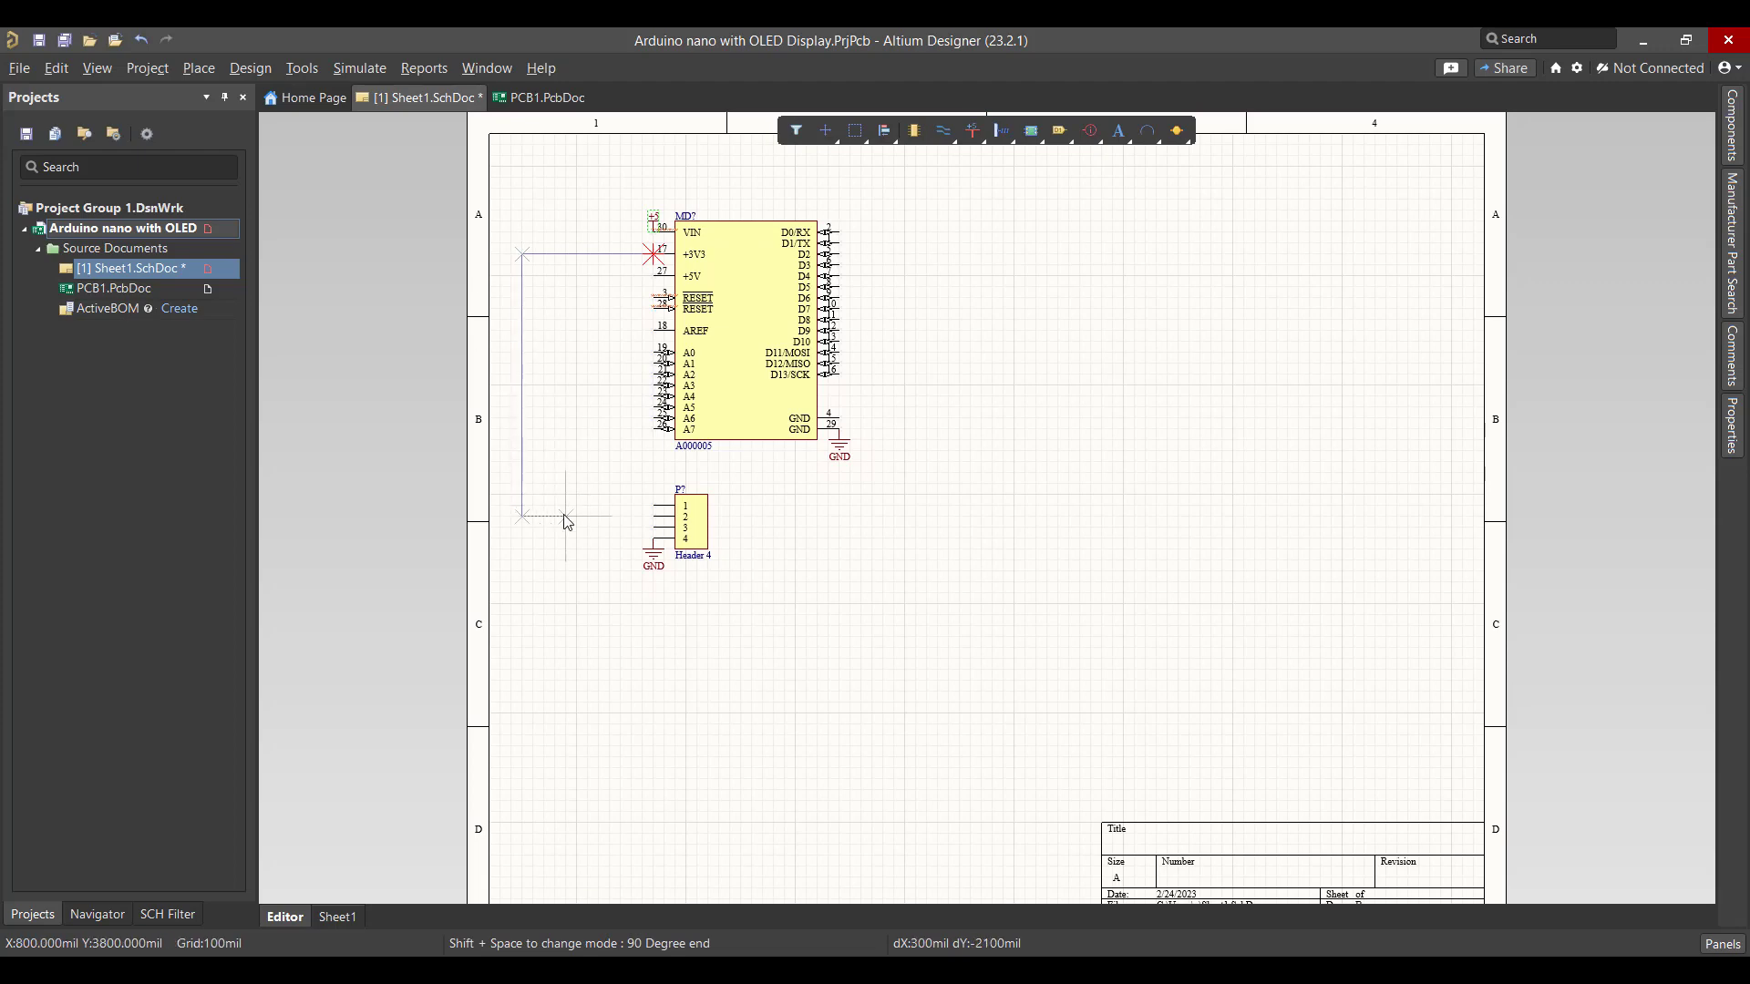
{"action": "left_click", "coordinate": [643, 527]}
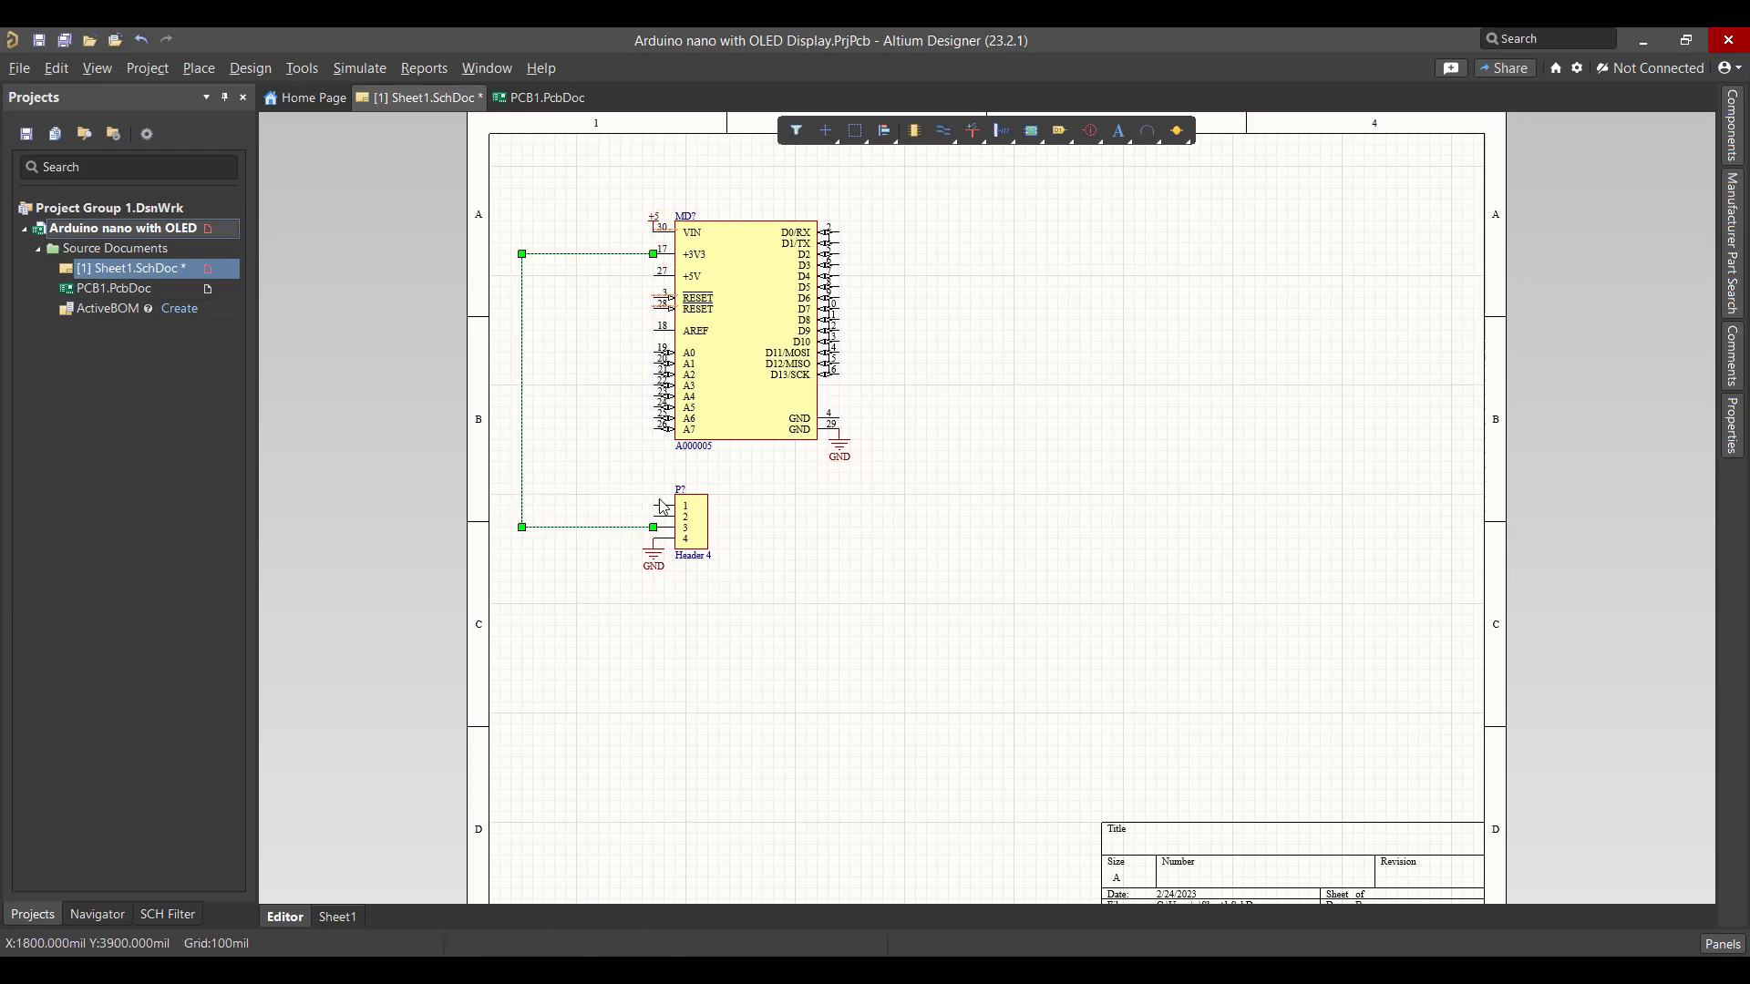
{"action": "left_click", "coordinate": [943, 131]}
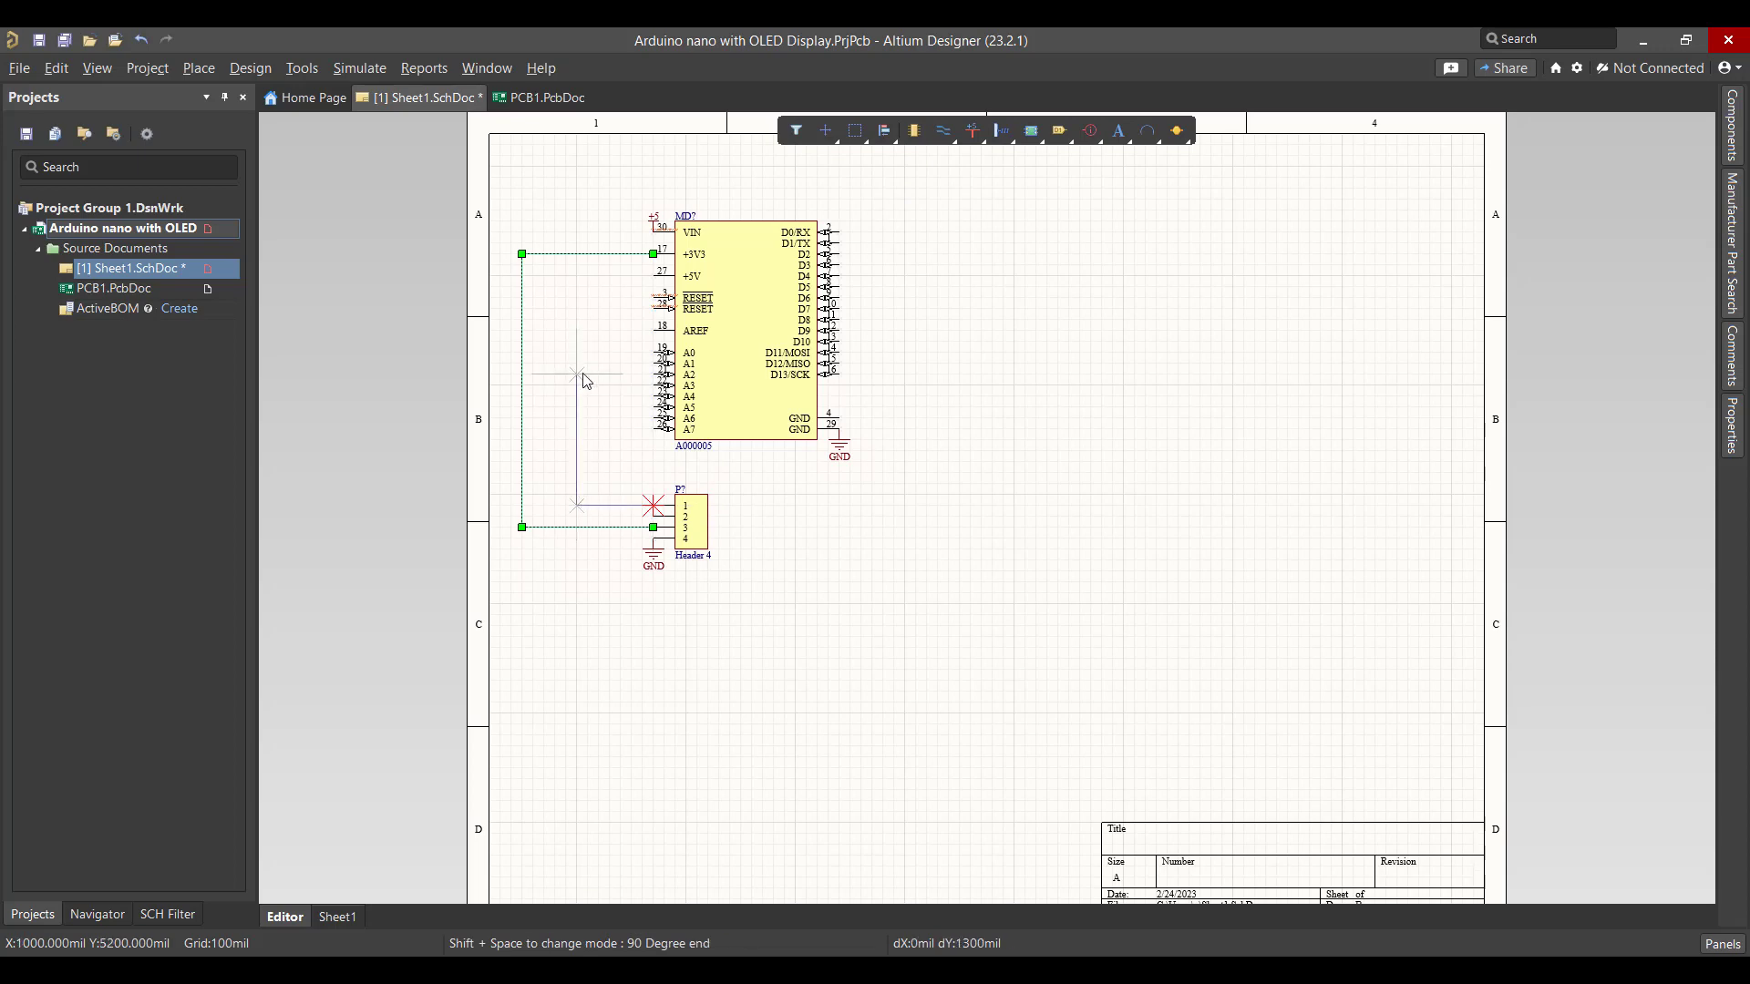
{"action": "left_click", "coordinate": [653, 397]}
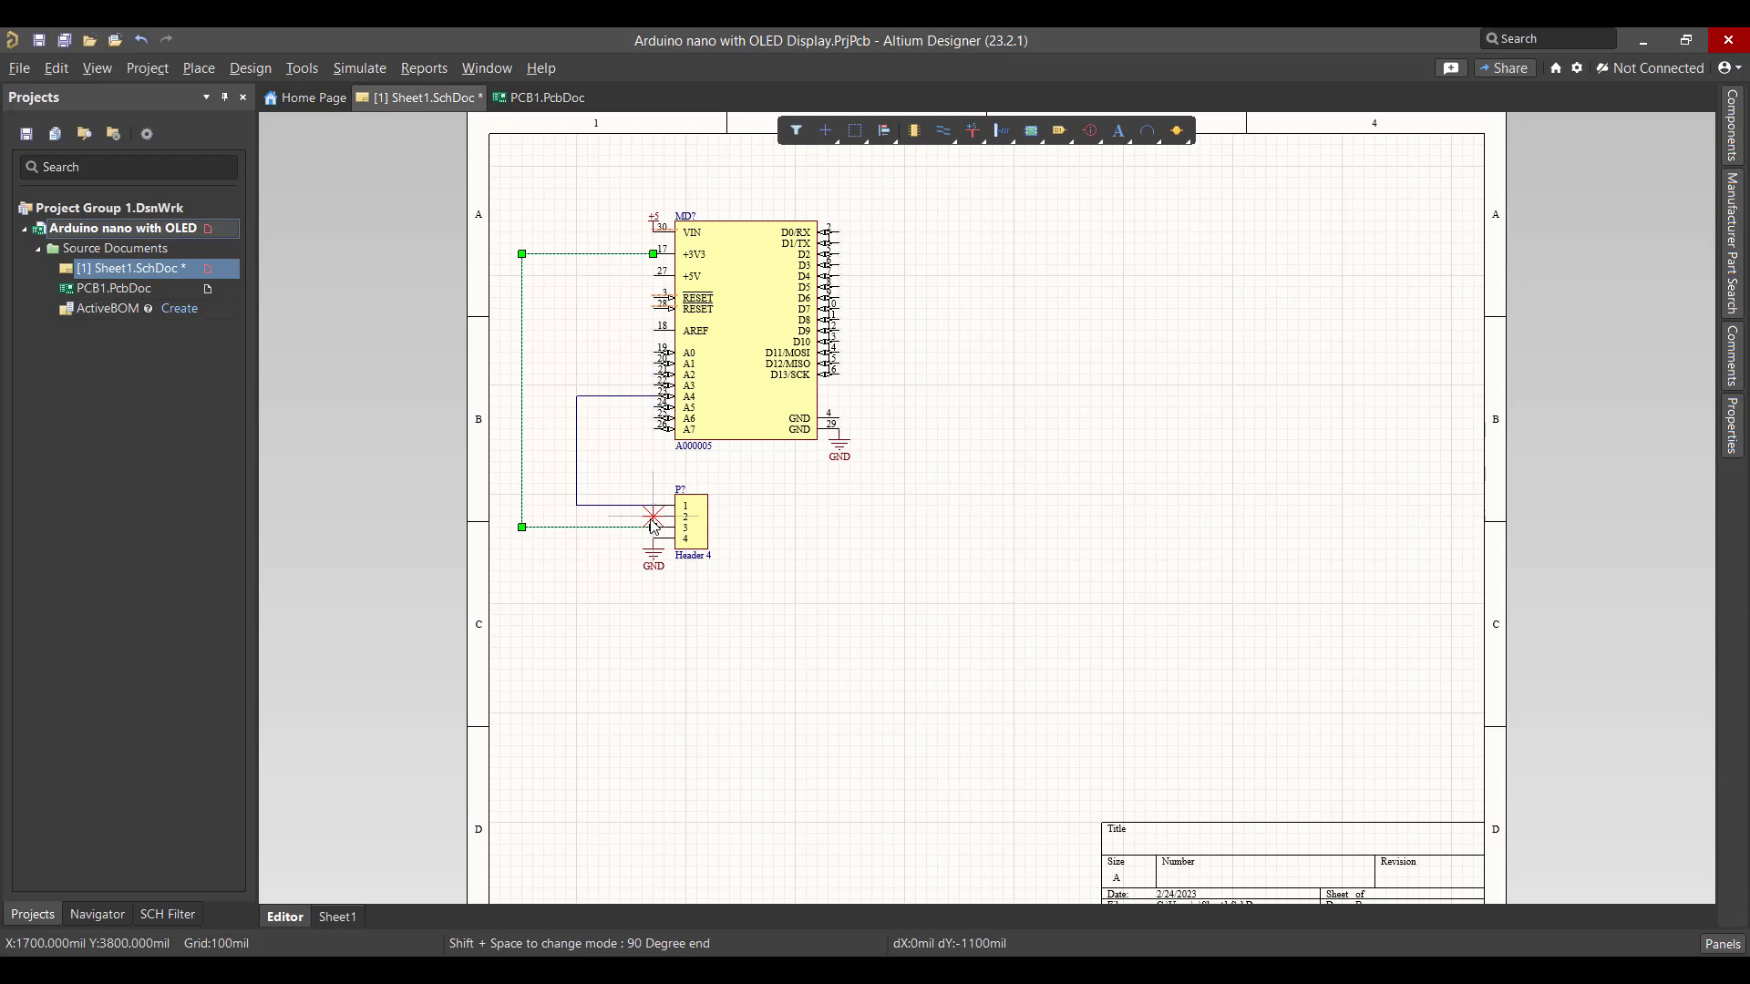
{"action": "left_click", "coordinate": [654, 526]}
{"action": "left_click", "coordinate": [557, 408]}
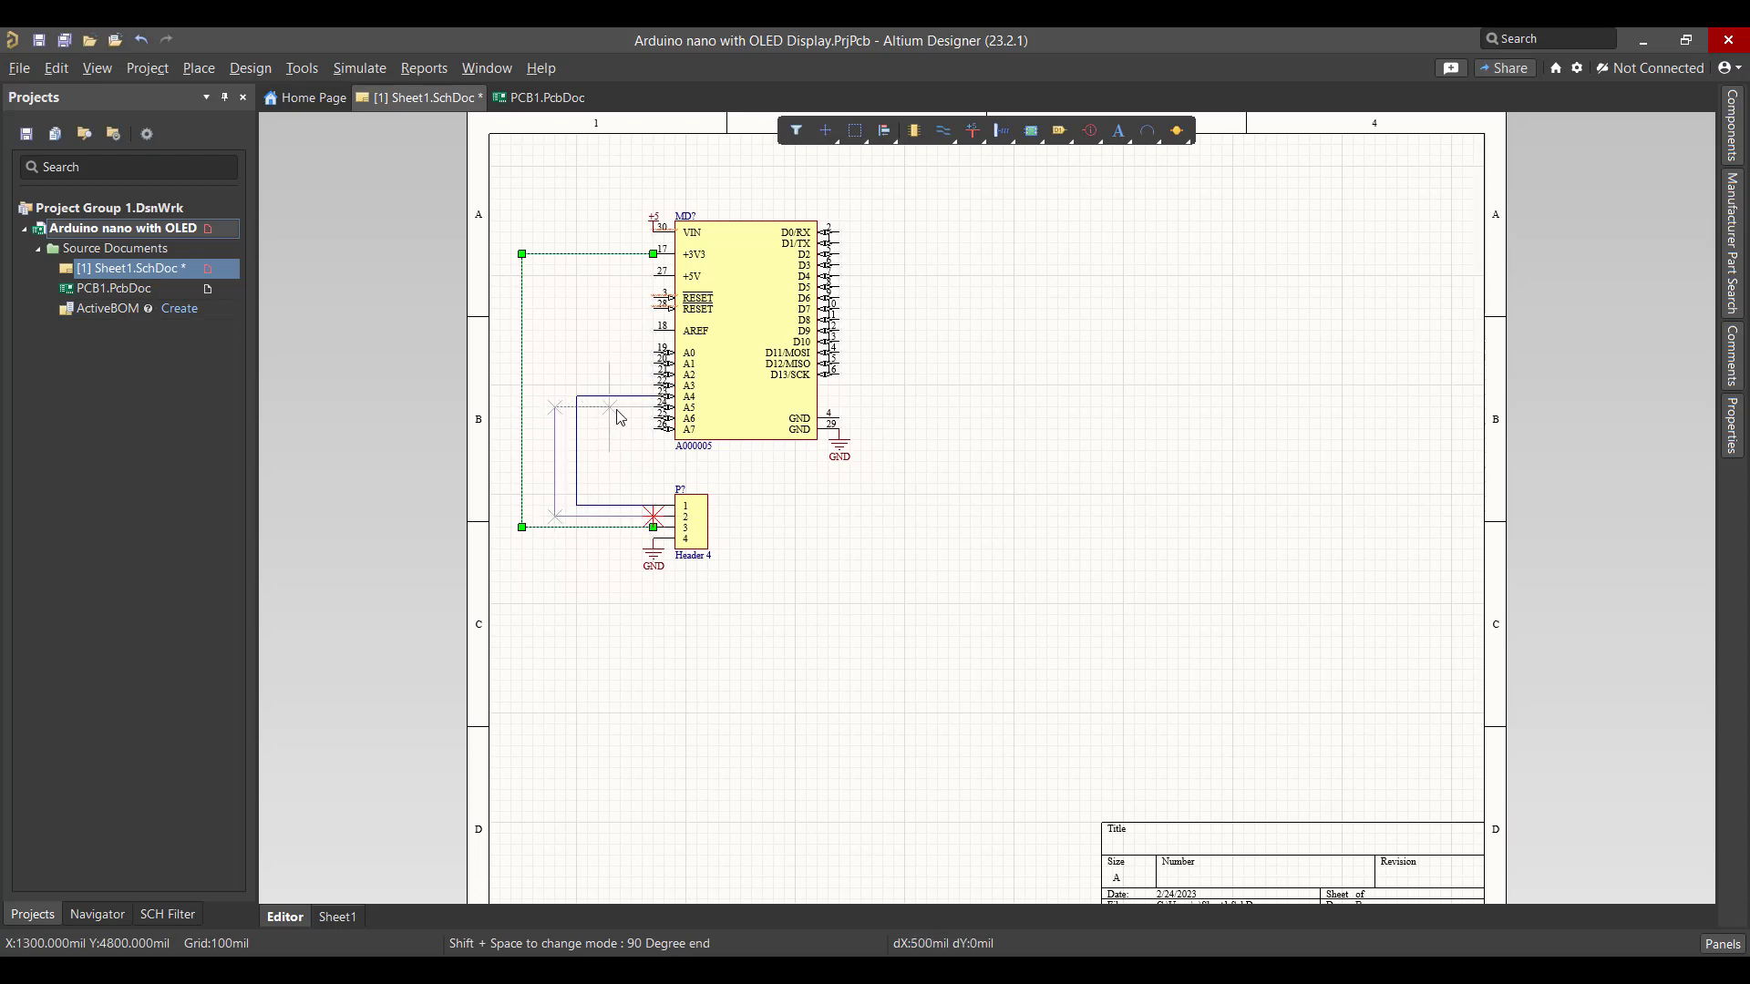
{"action": "left_click", "coordinate": [654, 407]}
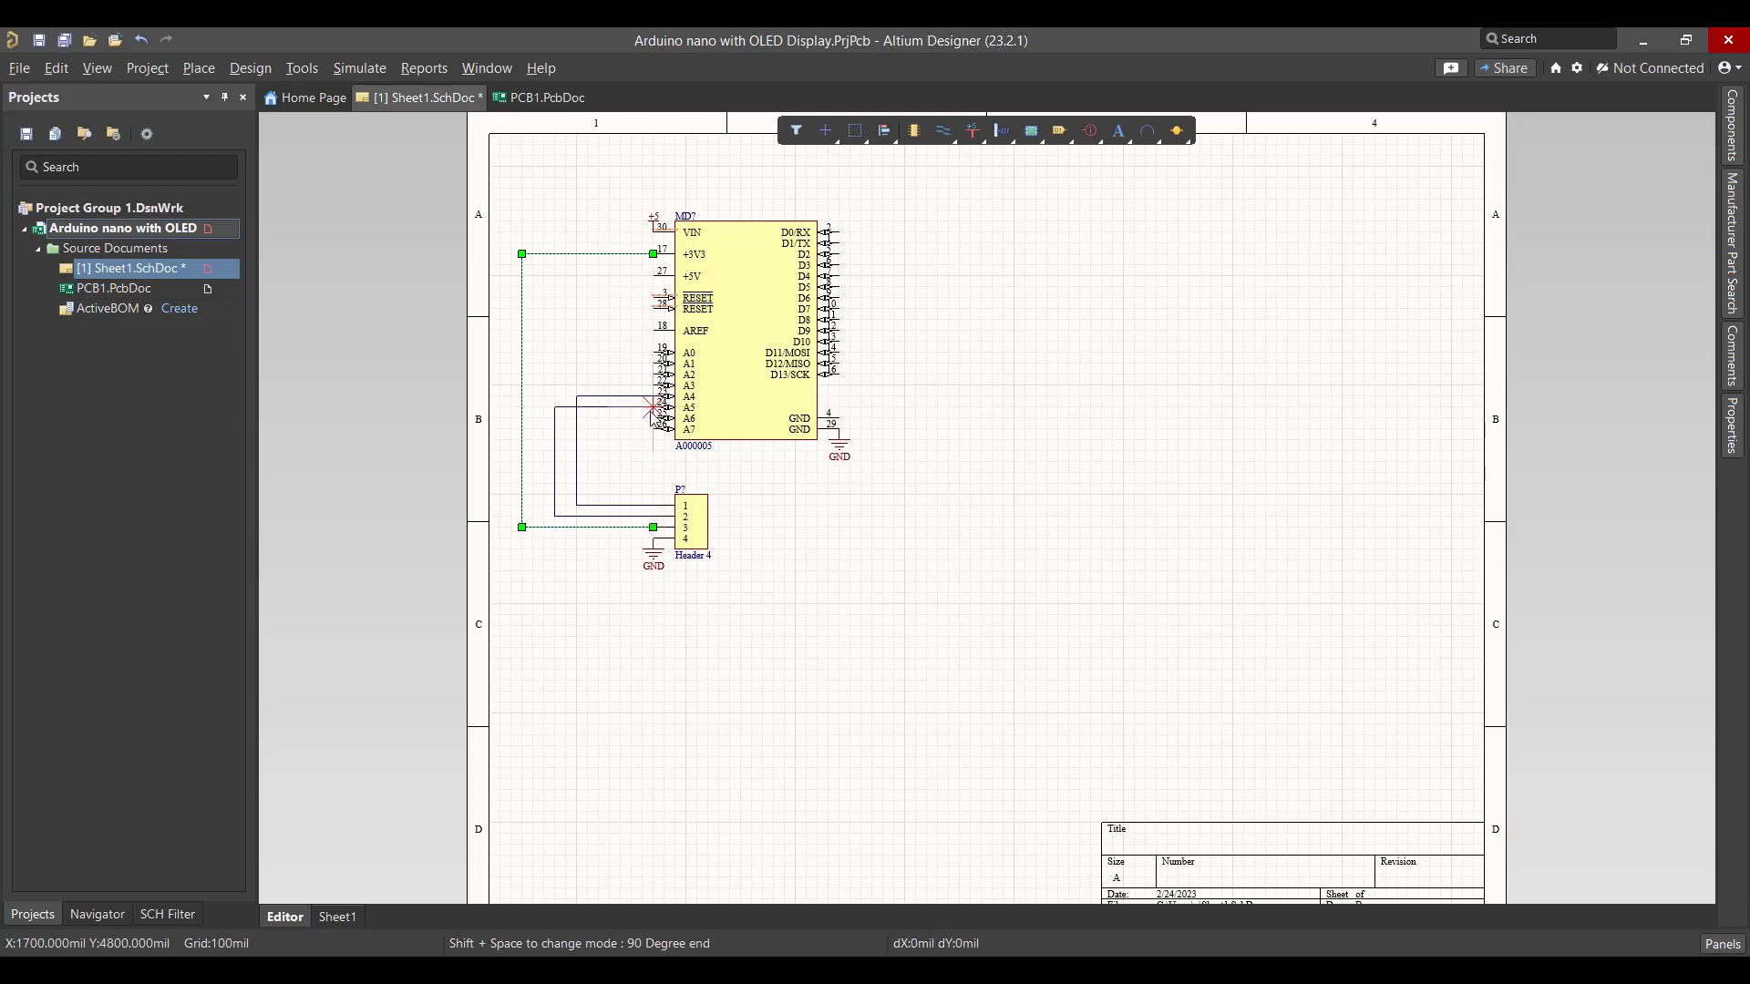
{"action": "key", "text": "Escape"}
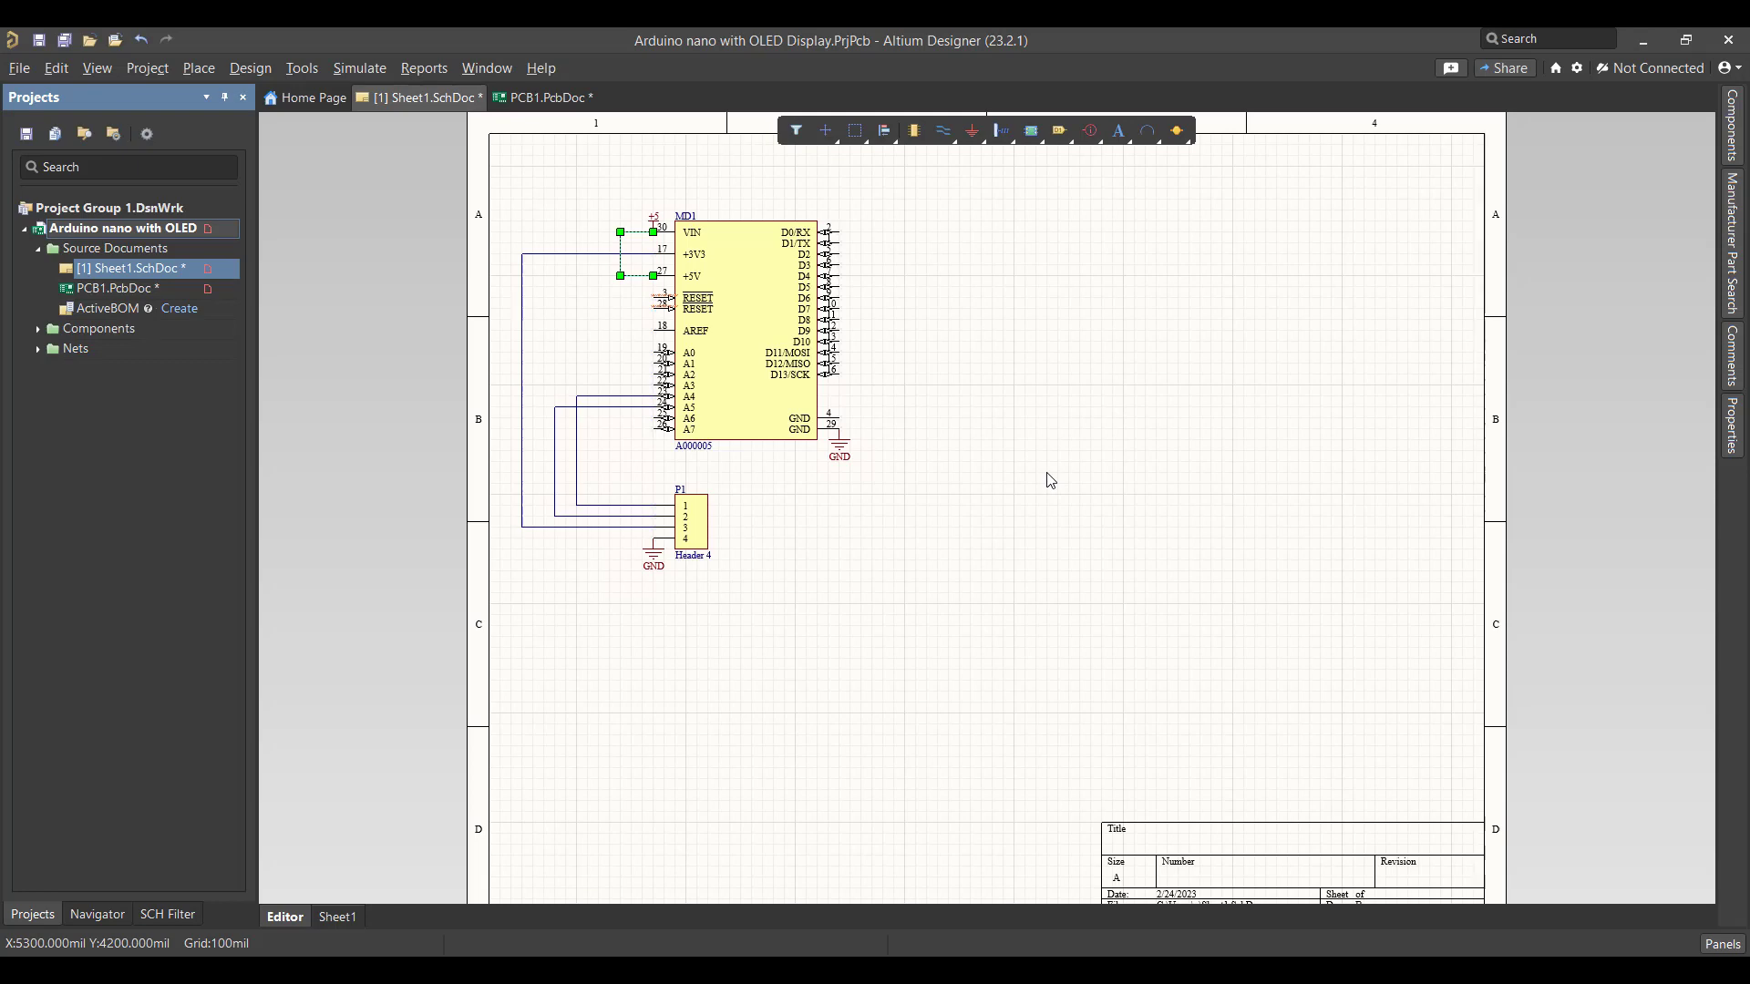
- Update PCB1 from the schematic, validating and executing the change order
{"action": "left_click", "coordinate": [250, 68]}
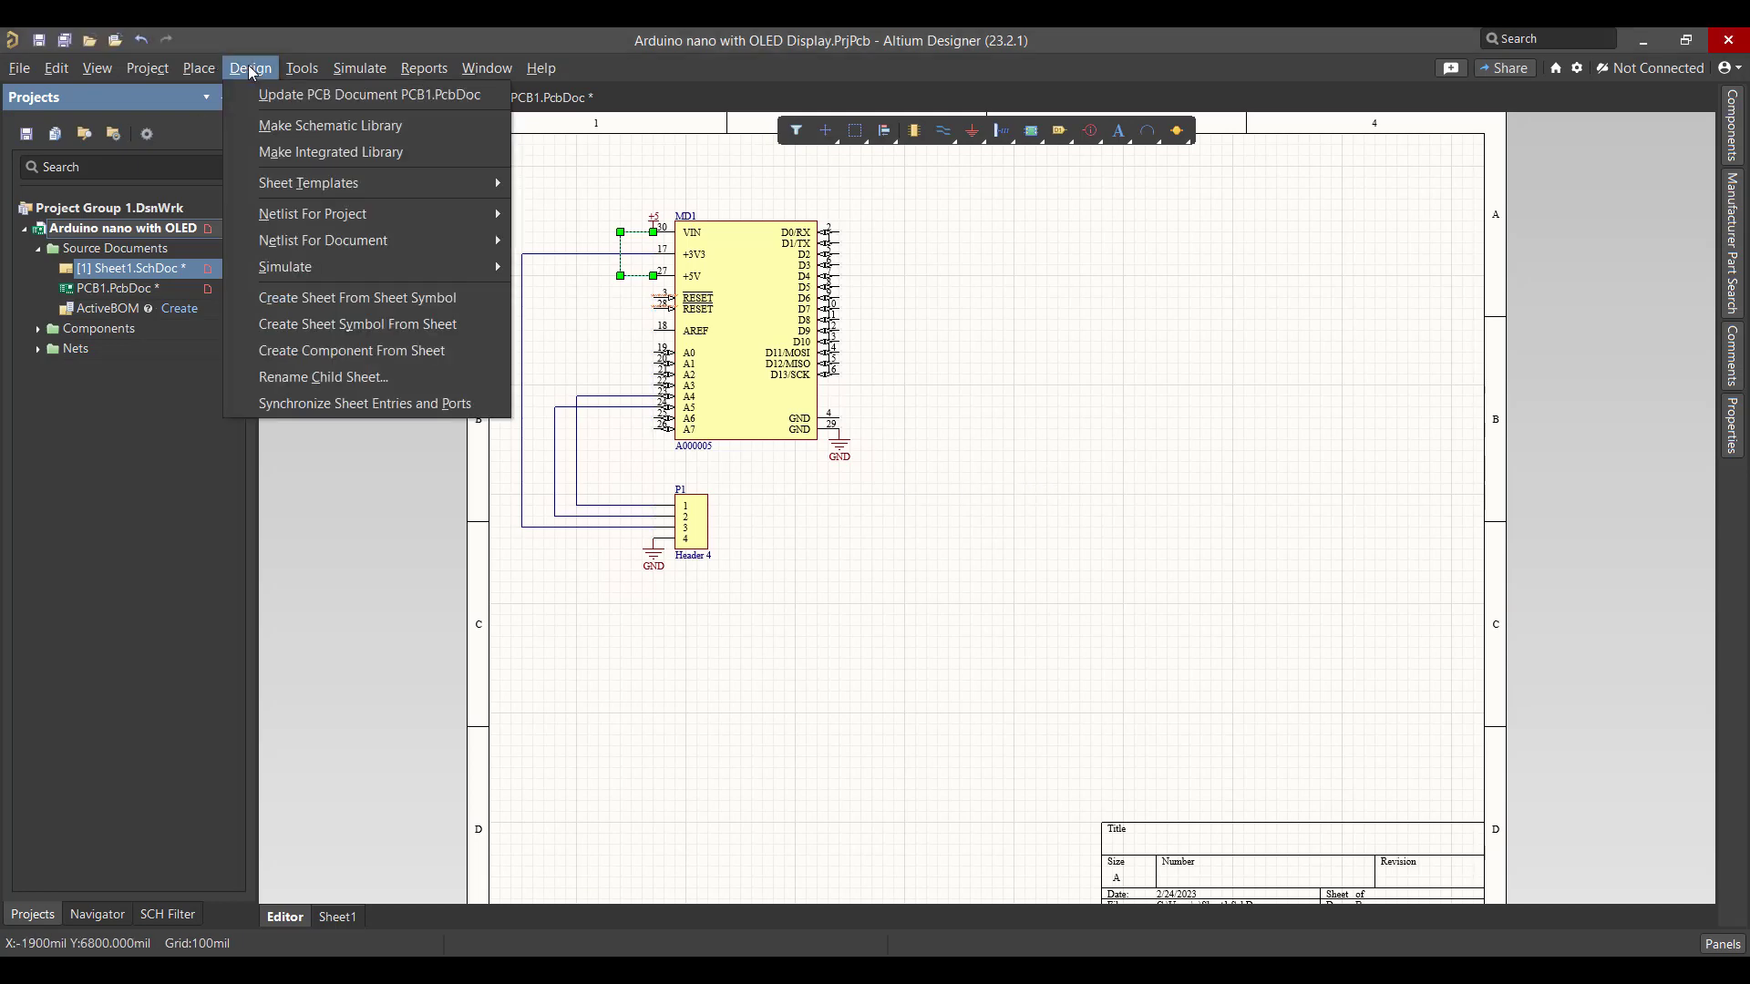
{"action": "left_click", "coordinate": [274, 94]}
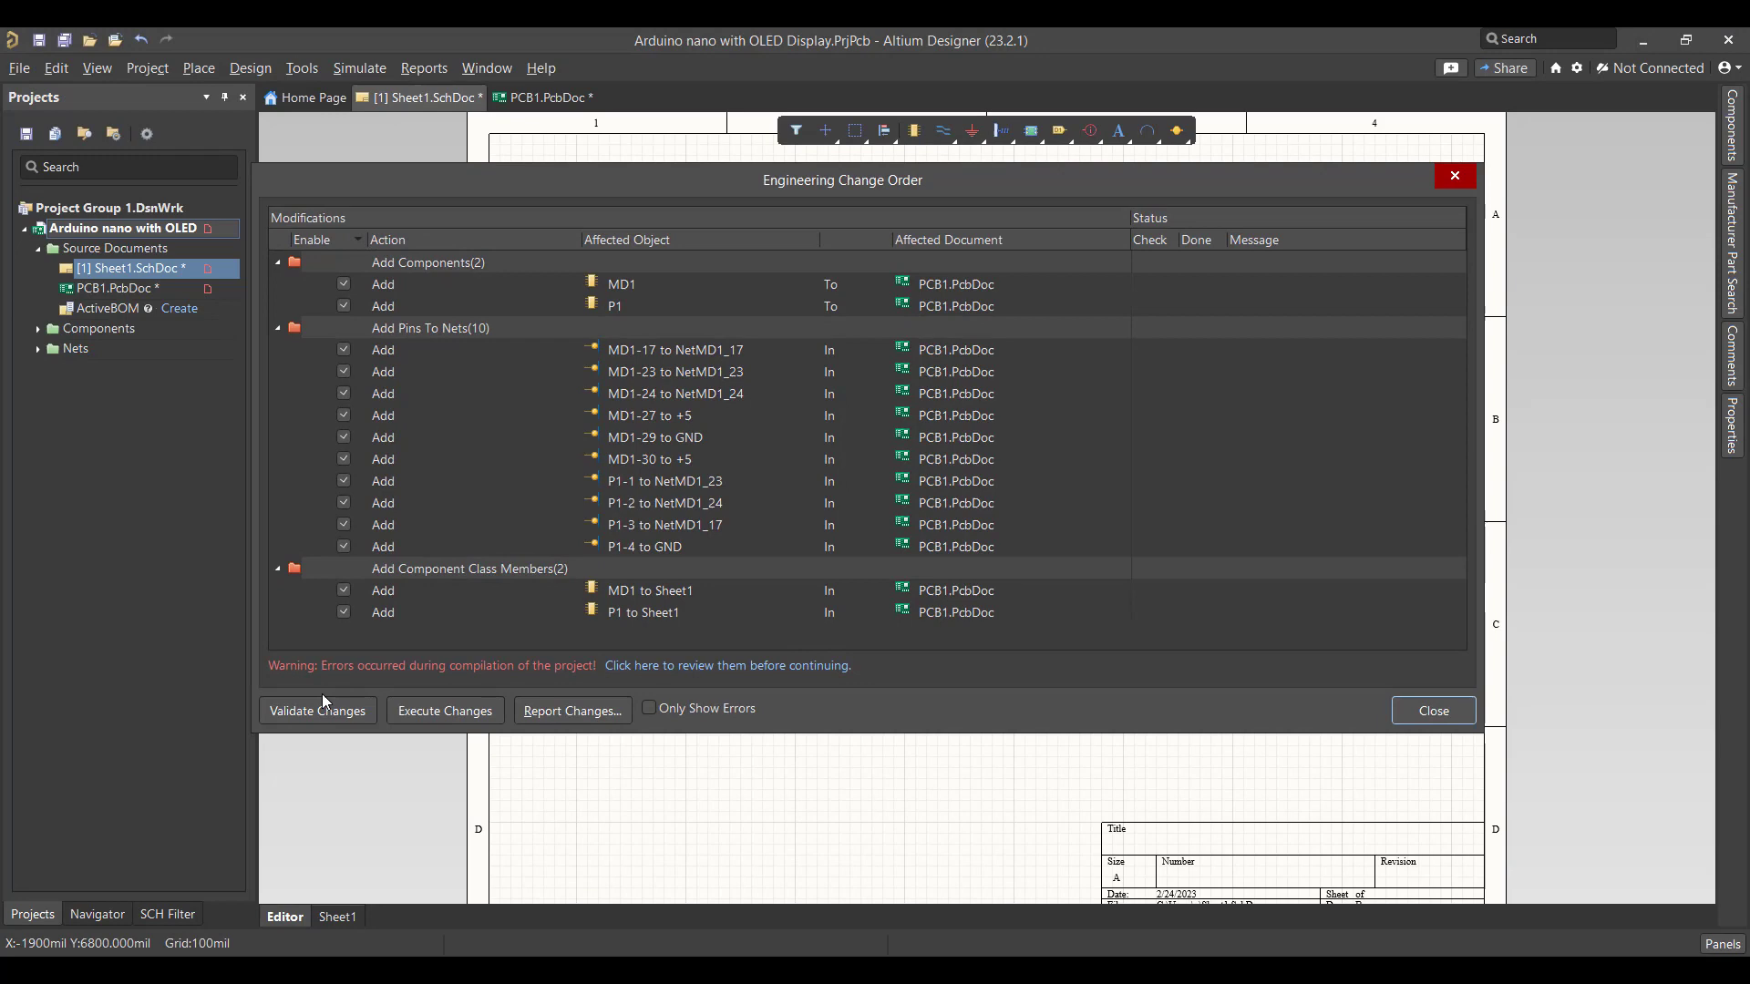
{"action": "left_click", "coordinate": [317, 711]}
{"action": "left_click", "coordinate": [427, 717]}
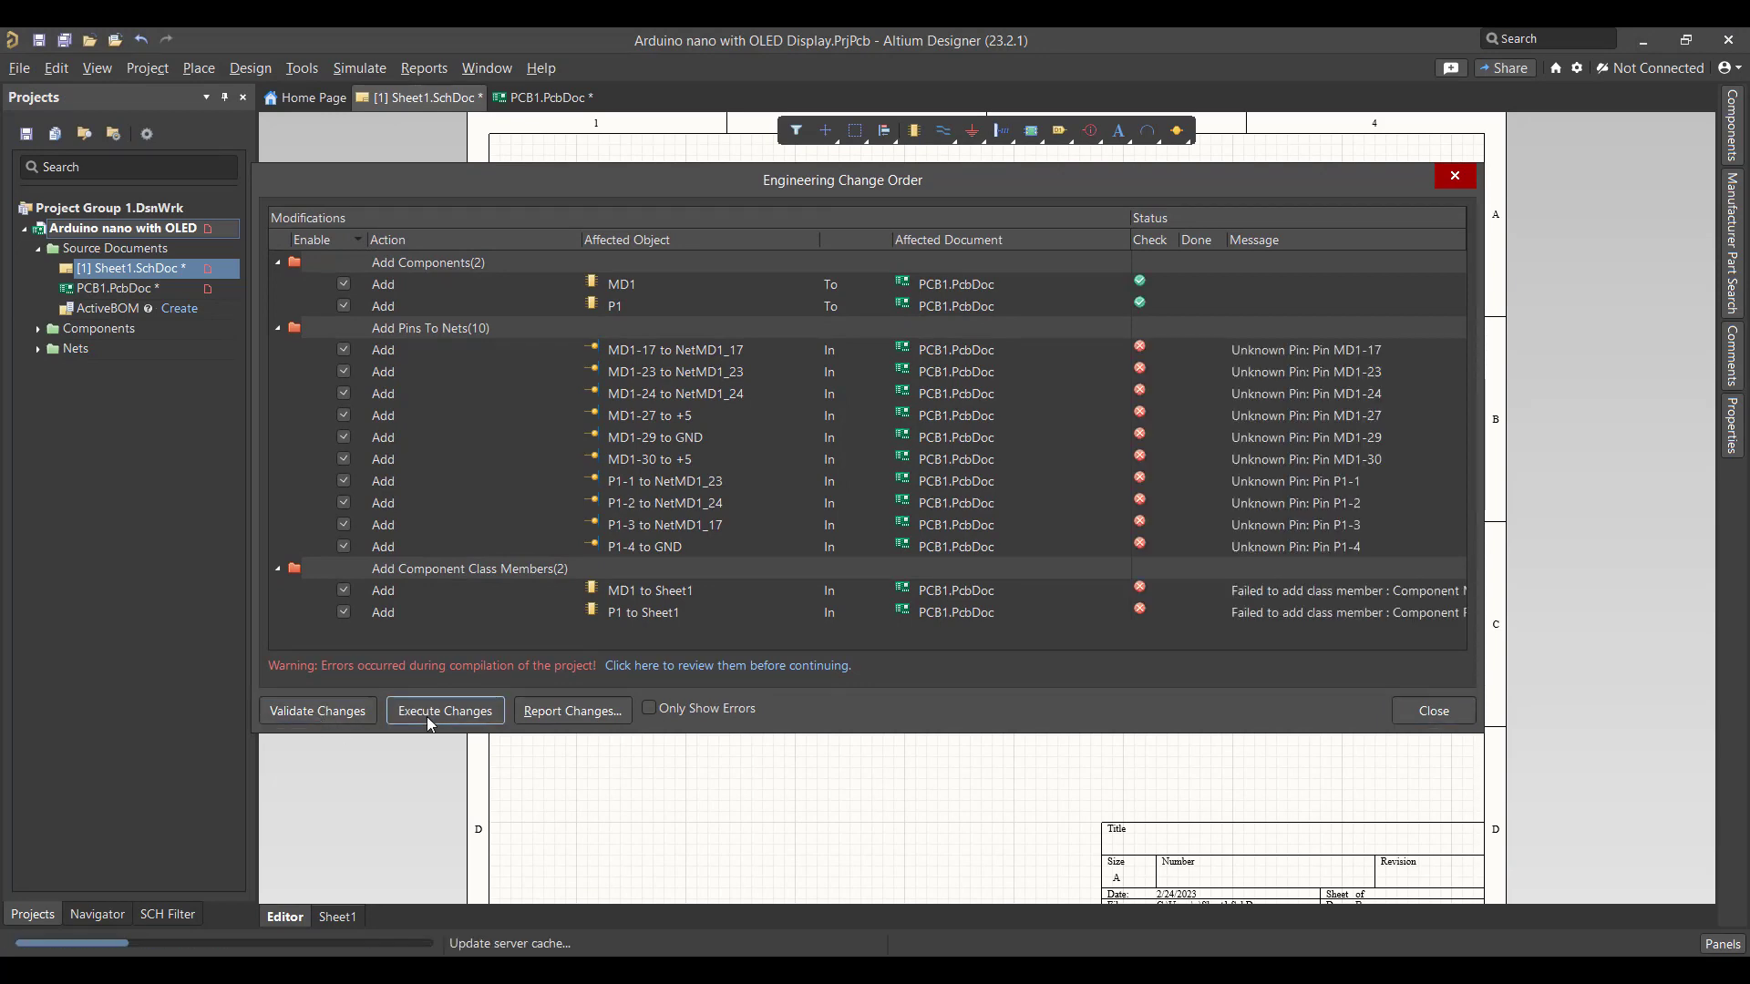
- Move MD1 and P1 onto the board, both rotated horizontal with P1 below MD1
{"action": "left_click", "coordinate": [1433, 711]}
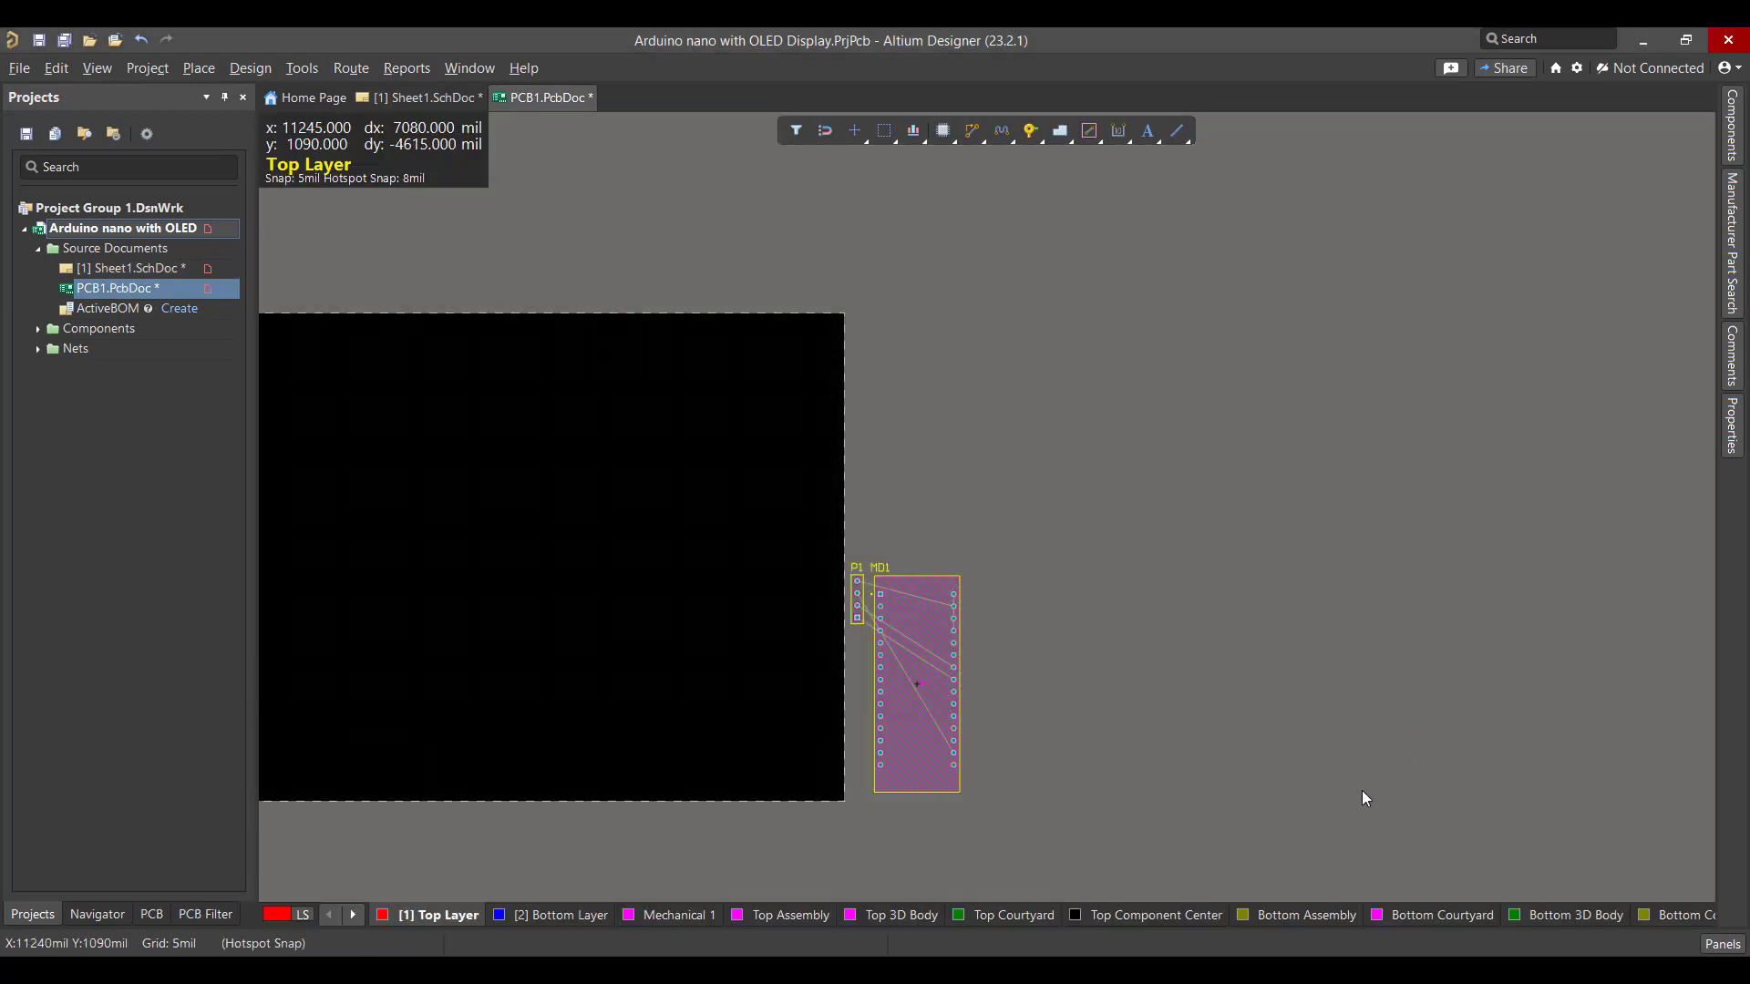
{"action": "left_click_drag", "start_coordinate": [1212, 424], "coordinate": [764, 839]}
{"action": "left_click_drag", "start_coordinate": [948, 698], "coordinate": [662, 472]}
{"action": "left_click", "coordinate": [988, 582]}
{"action": "key", "text": "space"}
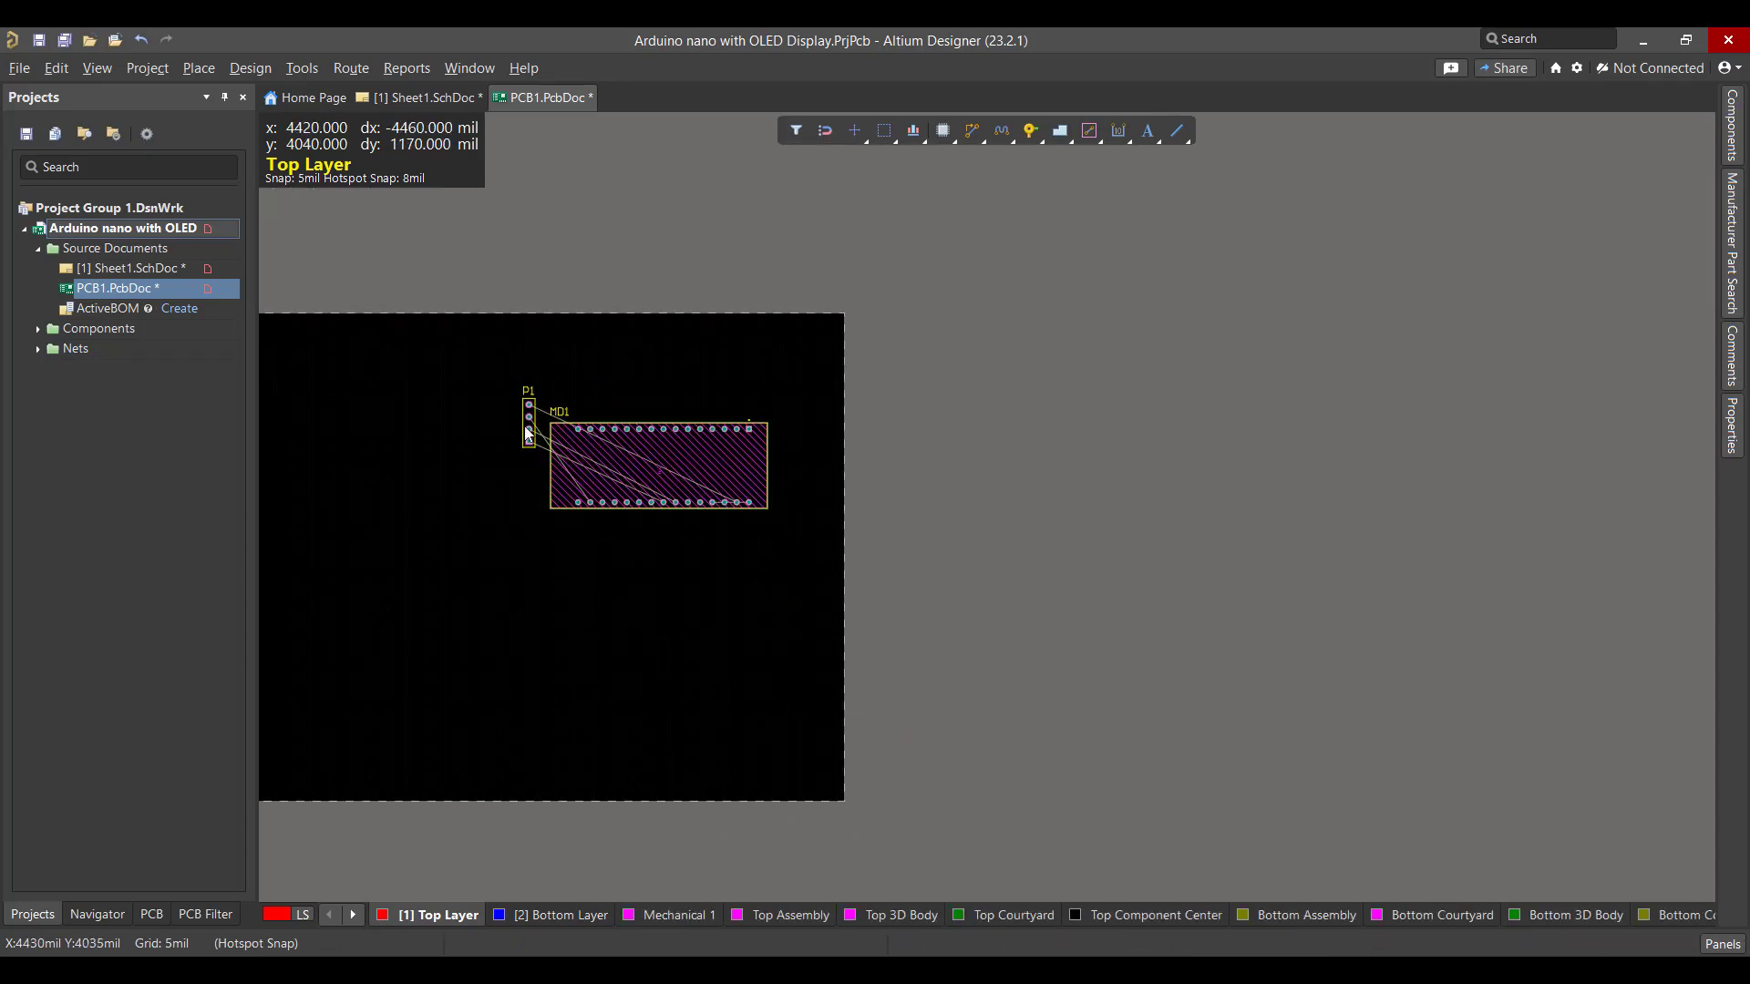
{"action": "left_click_drag", "start_coordinate": [527, 429], "coordinate": [655, 541]}
{"action": "key", "text": "space"}
{"action": "left_click", "coordinate": [1017, 575]}
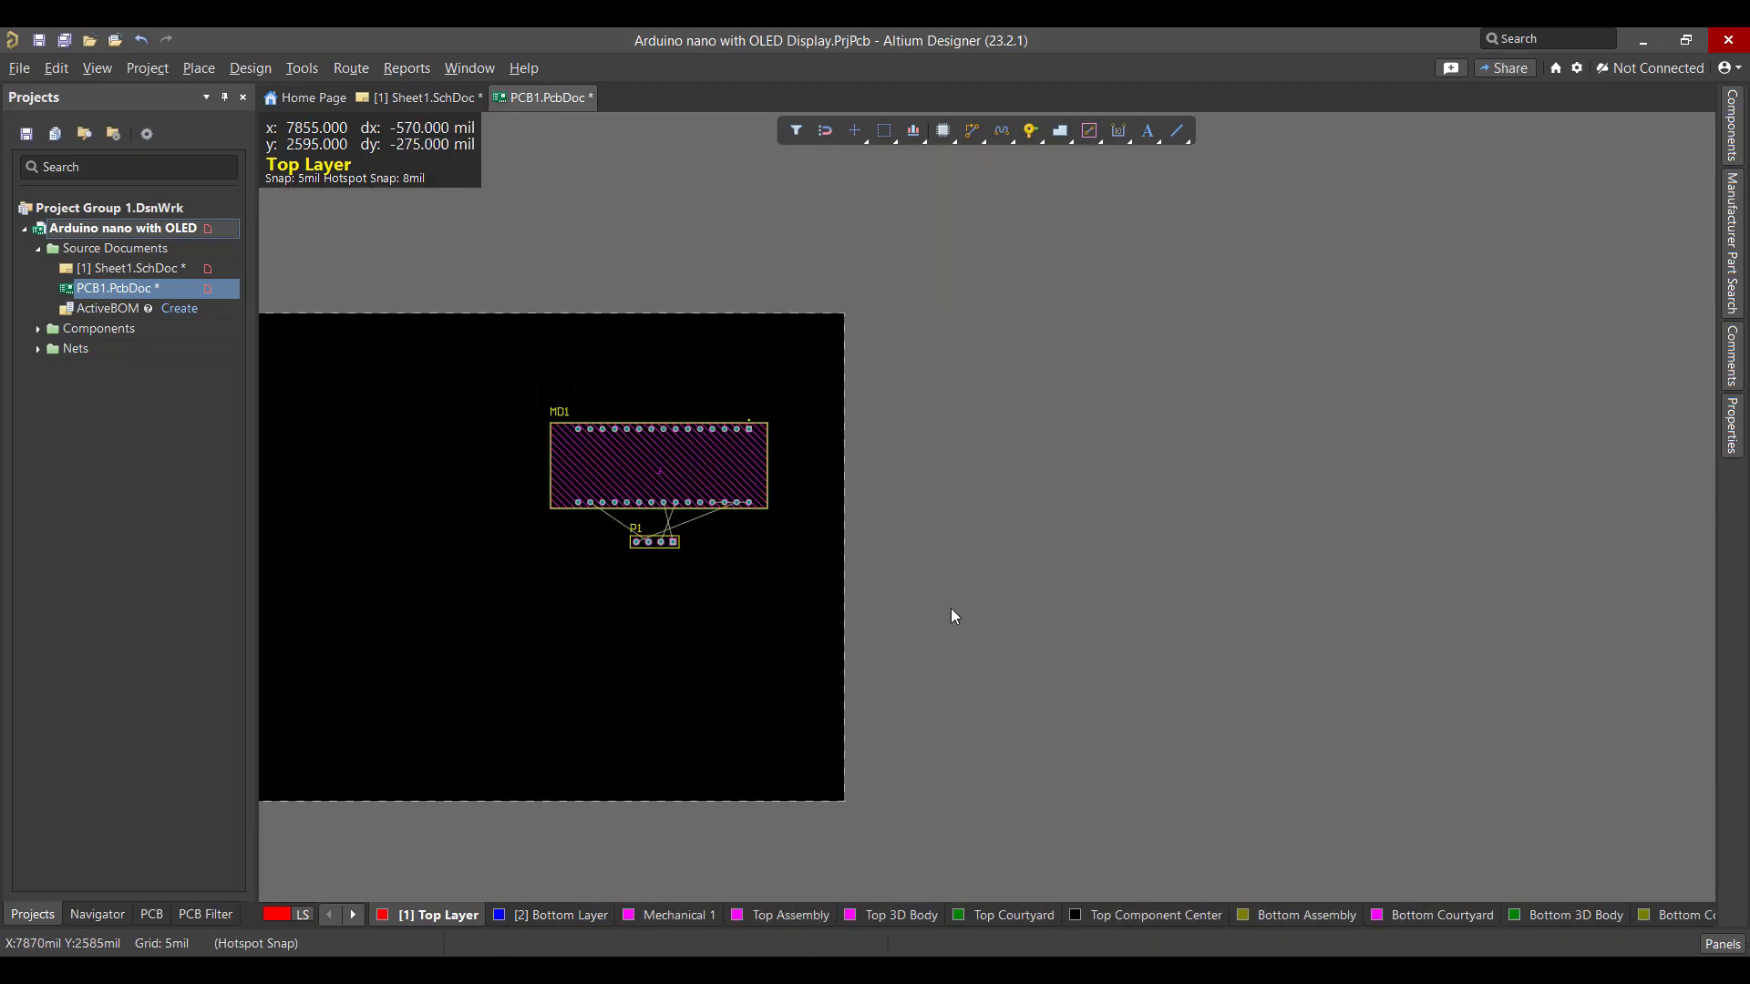
- In Board Planning Mode, pull the board's right, top, bottom and left edges in around MD1 and P1
{"action": "left_click", "coordinate": [97, 67]}
{"action": "left_click", "coordinate": [146, 94]}
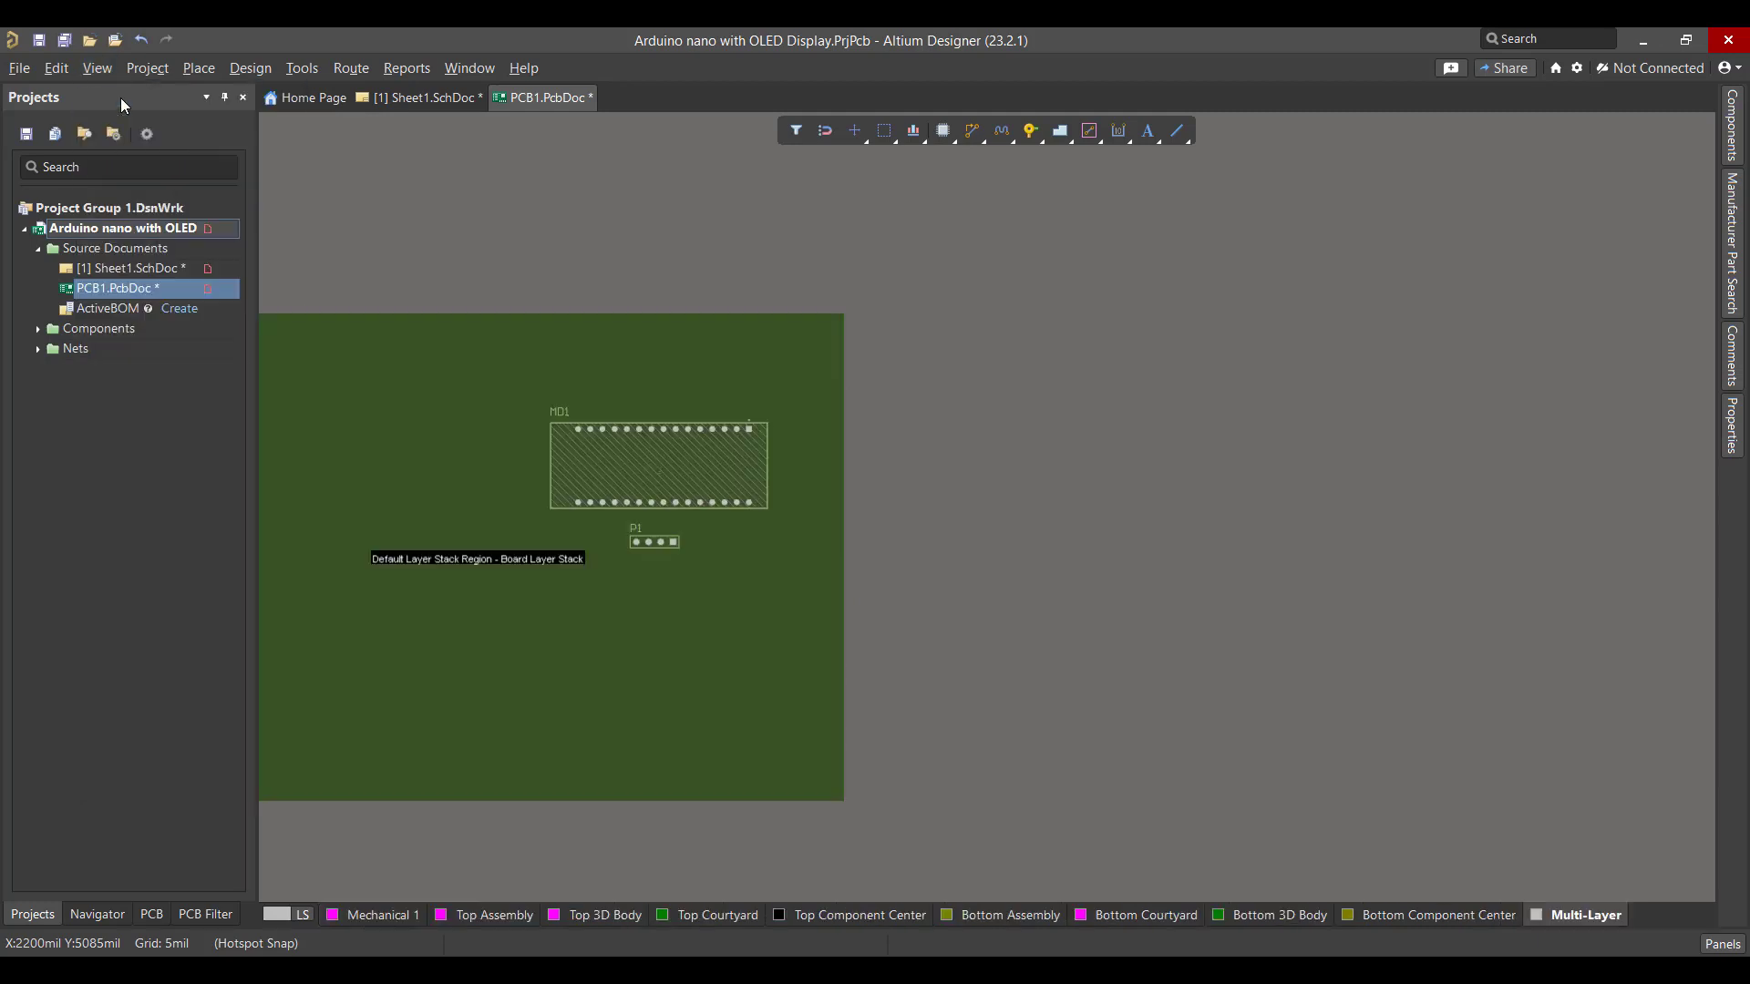
{"action": "left_click", "coordinate": [251, 68]}
{"action": "left_click", "coordinate": [310, 176]}
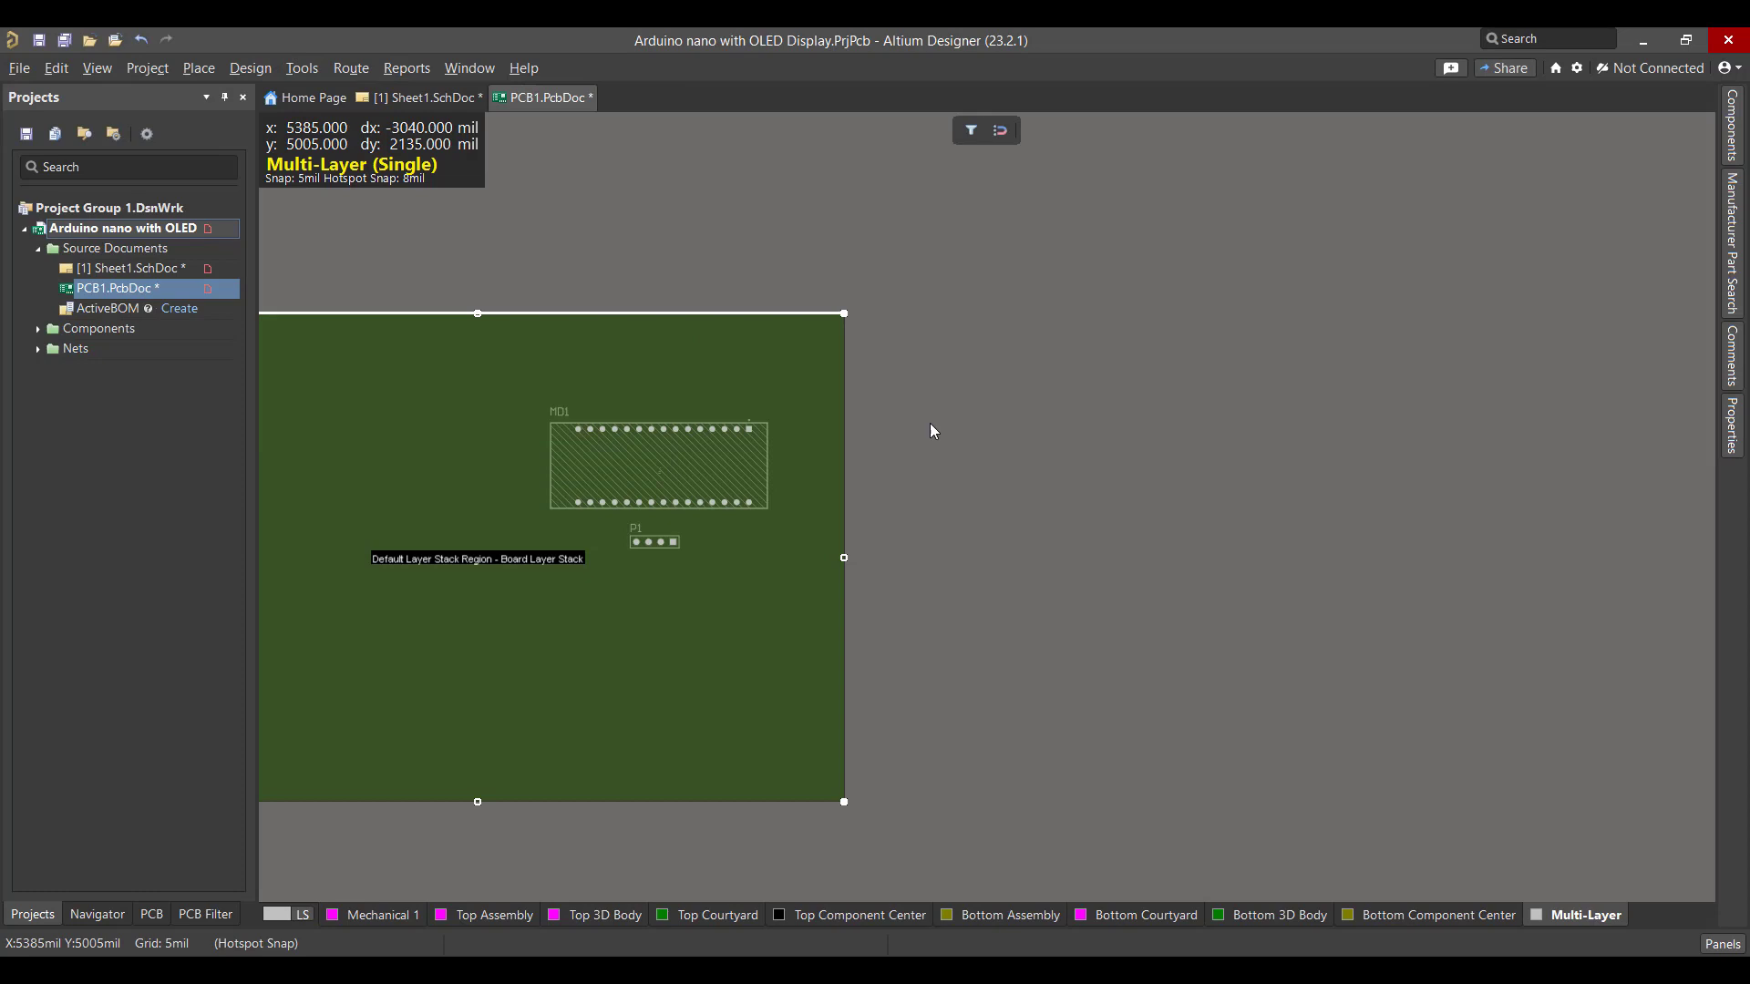
{"action": "left_click", "coordinate": [844, 557]}
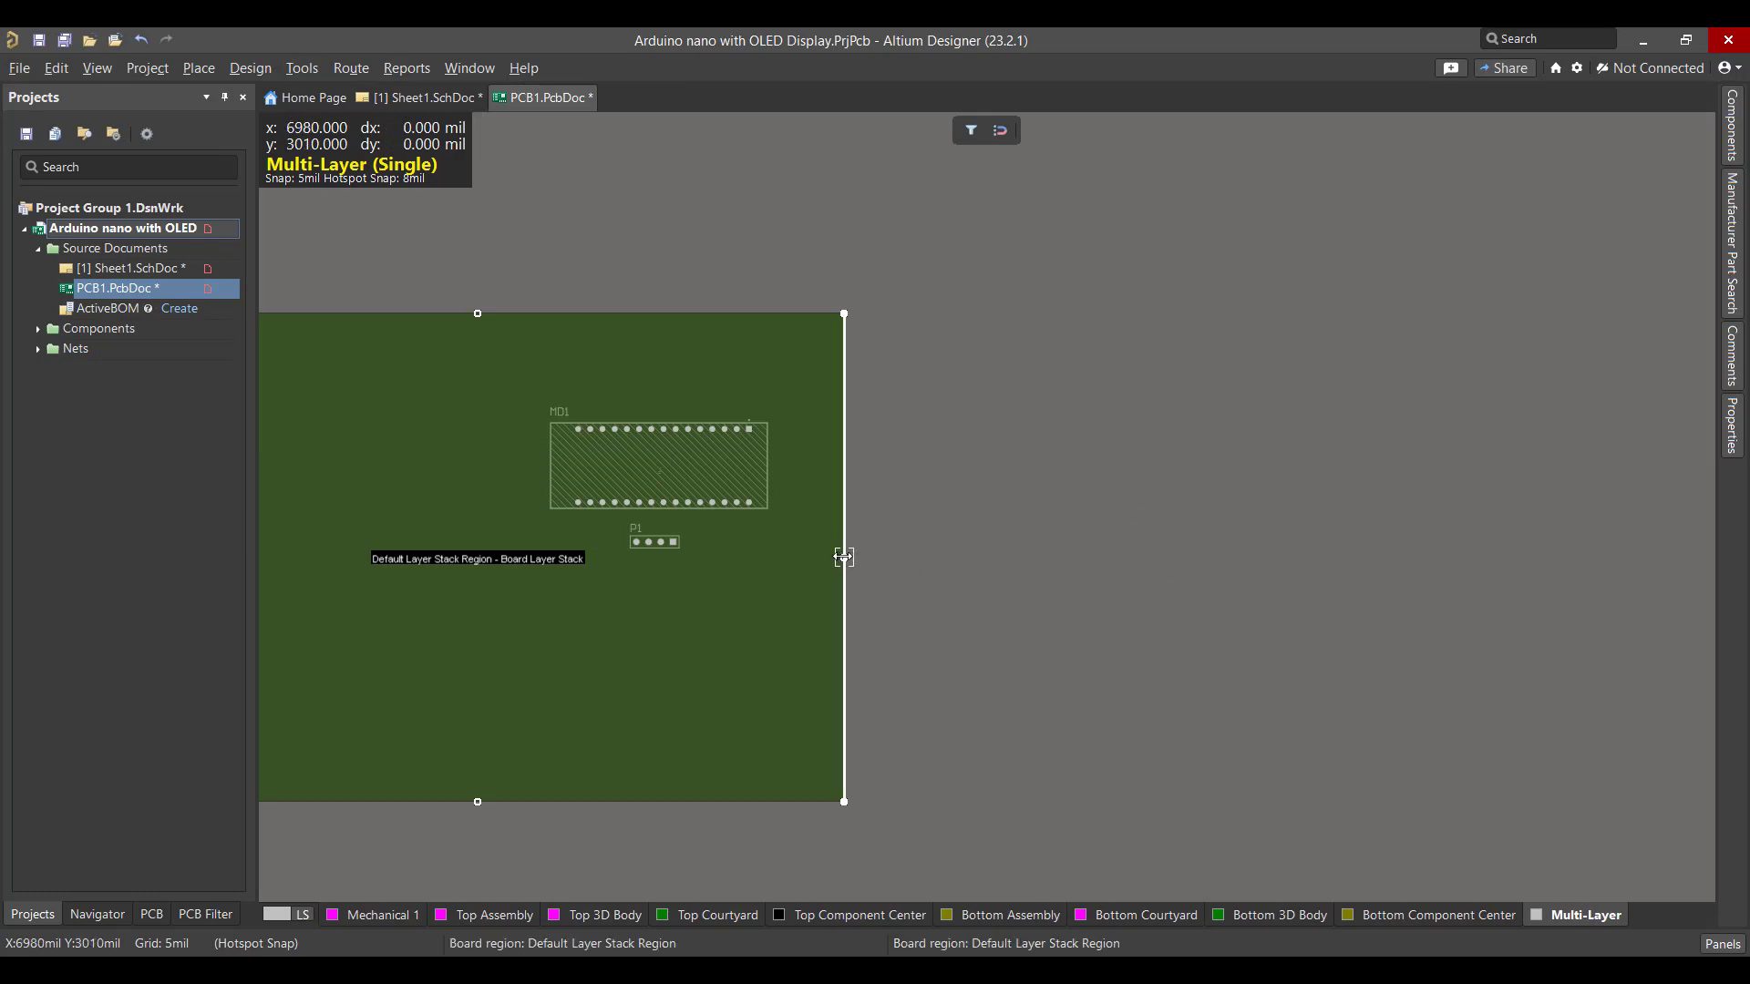
{"action": "left_click_drag", "start_coordinate": [844, 557], "coordinate": [778, 557]}
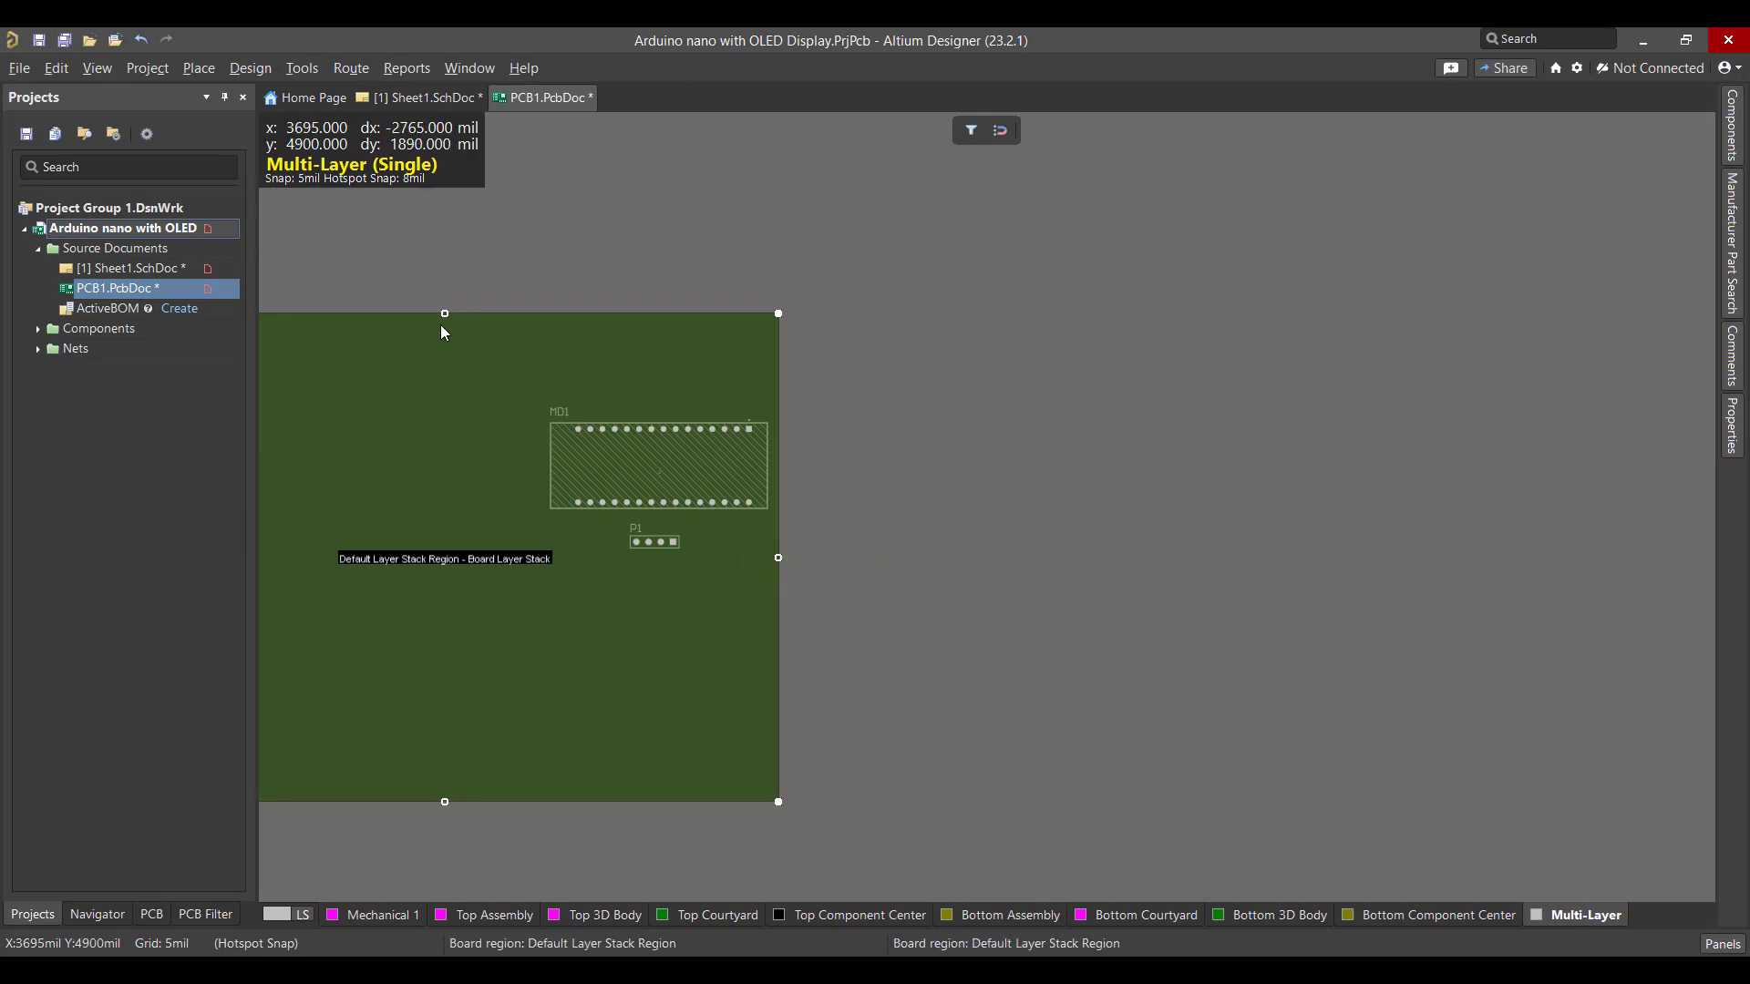
{"action": "left_click_drag", "start_coordinate": [445, 315], "coordinate": [437, 399]}
{"action": "left_click_drag", "start_coordinate": [445, 802], "coordinate": [450, 669]}
{"action": "right_click_drag", "start_coordinate": [436, 705], "coordinate": [810, 715]}
{"action": "left_click_drag", "start_coordinate": [443, 535], "coordinate": [871, 540]}
{"action": "key", "text": "ctrl+z"}
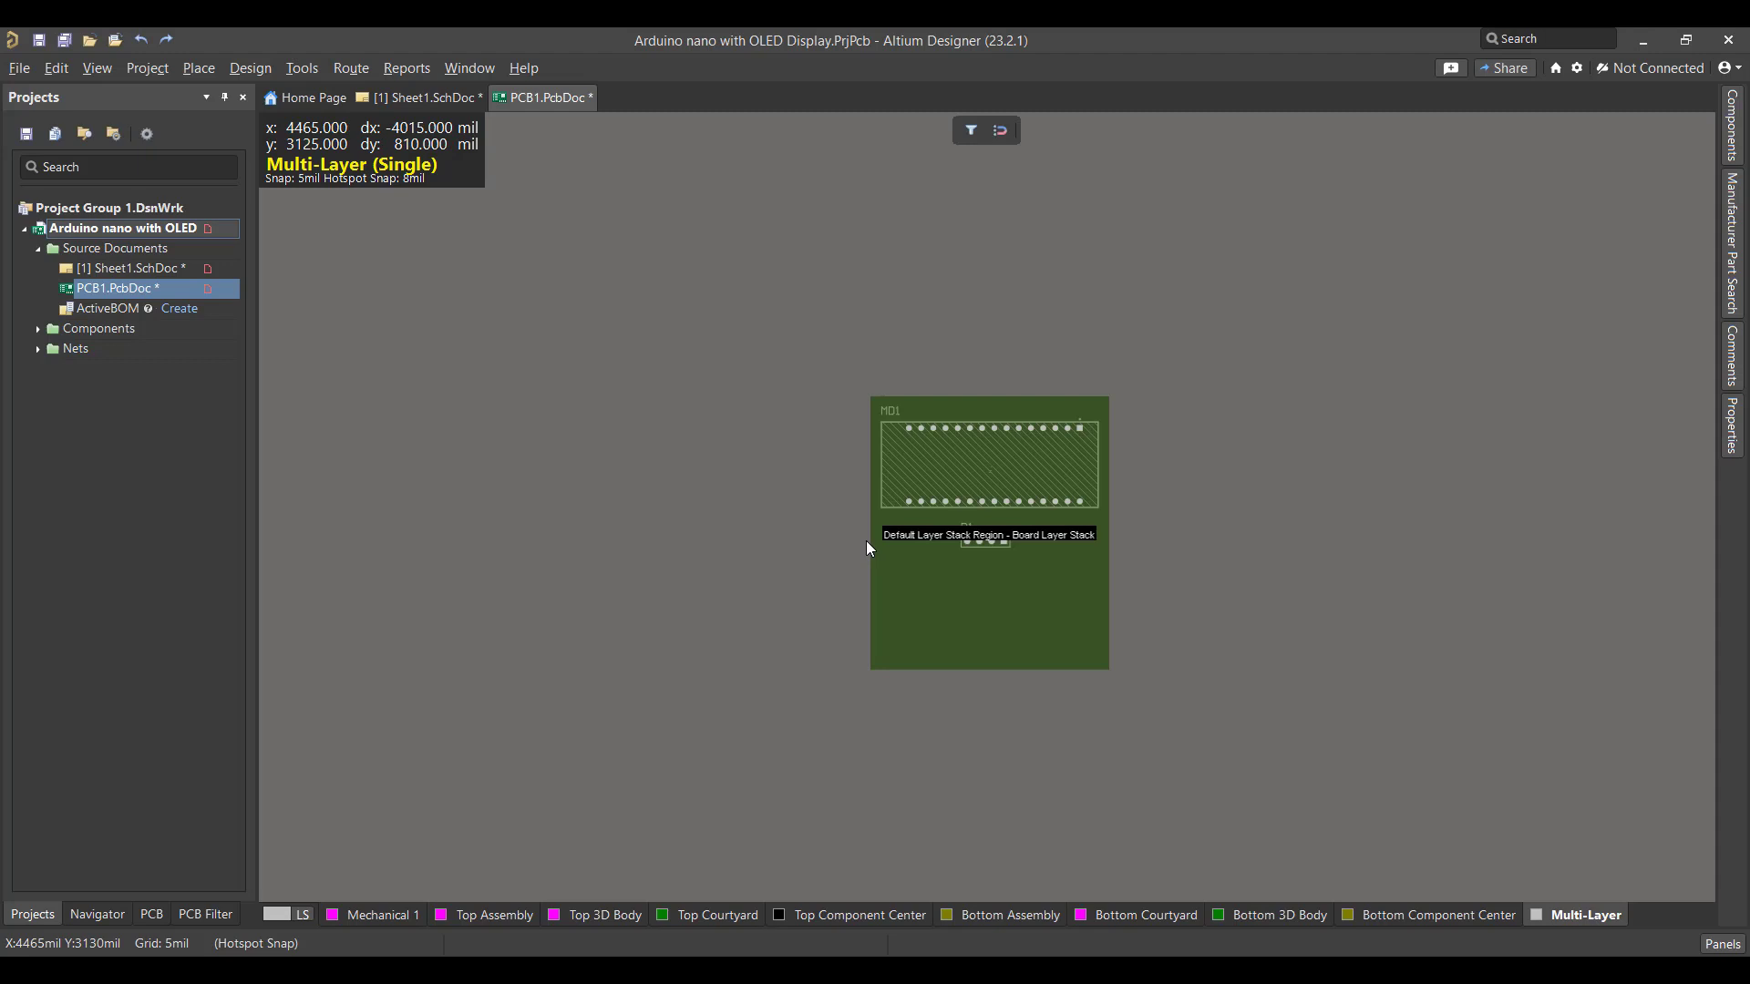
- Return to the 2D view and autoroute all 5 MD1-P1 connections on top and bottom layers
{"action": "key", "text": "2"}
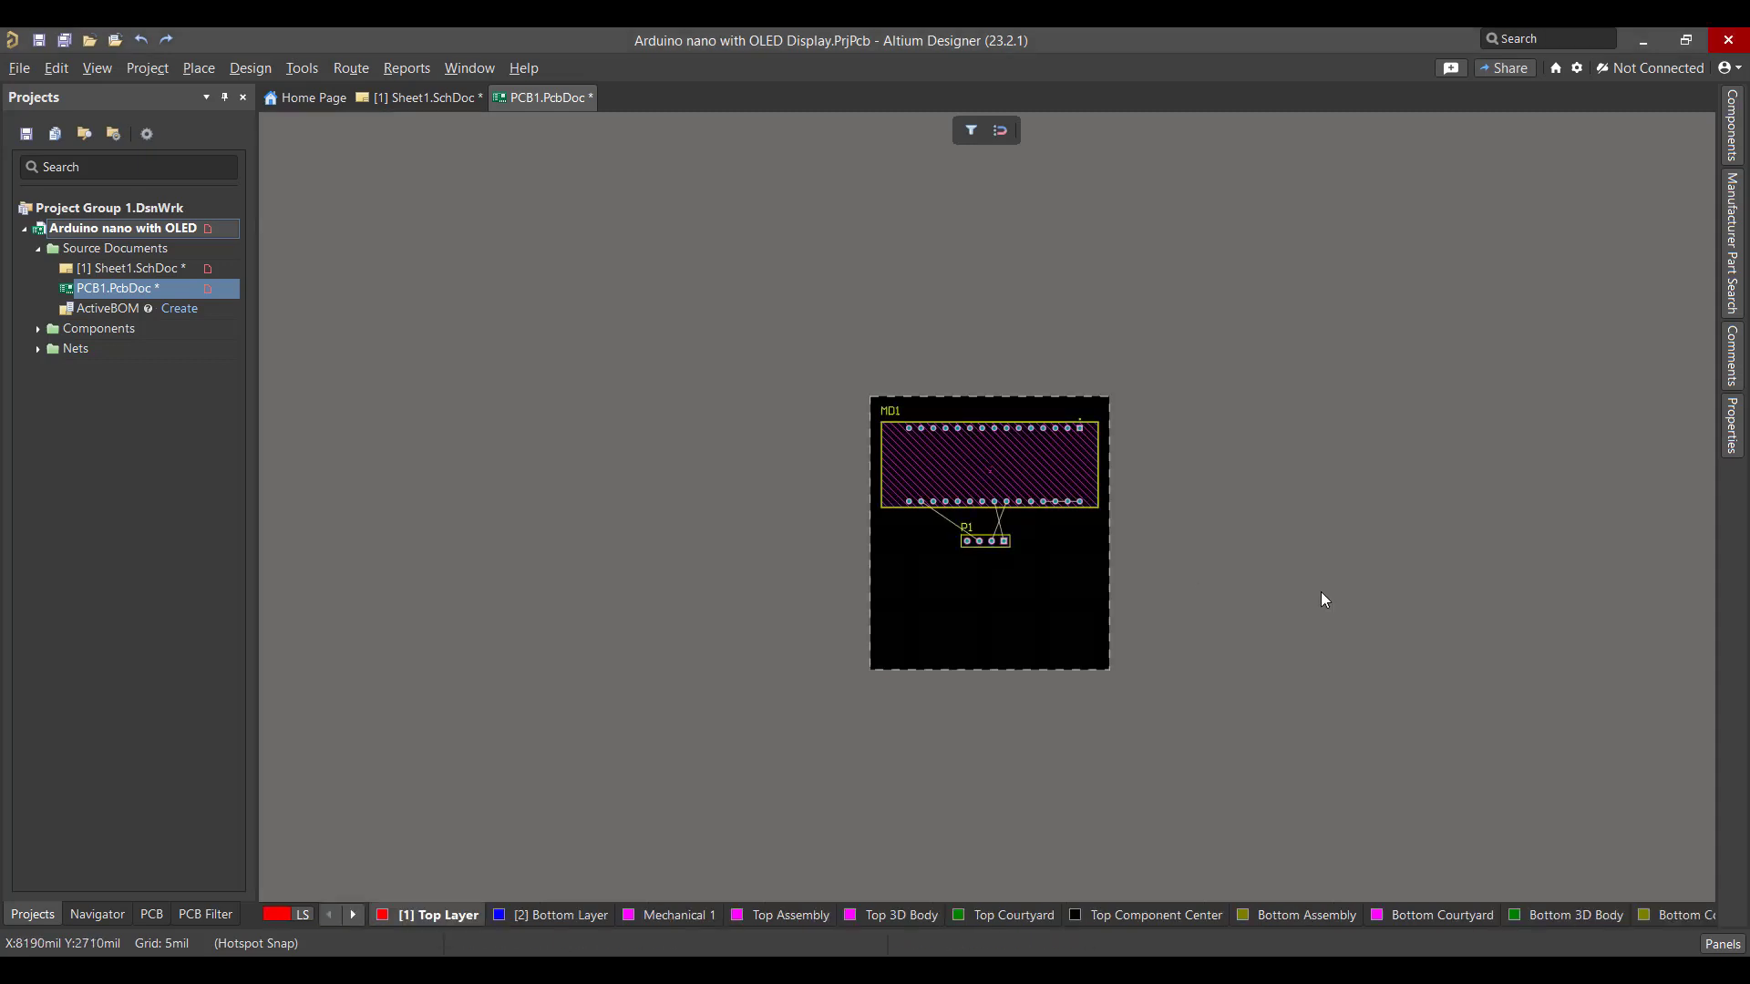
{"action": "left_click", "coordinate": [351, 68]}
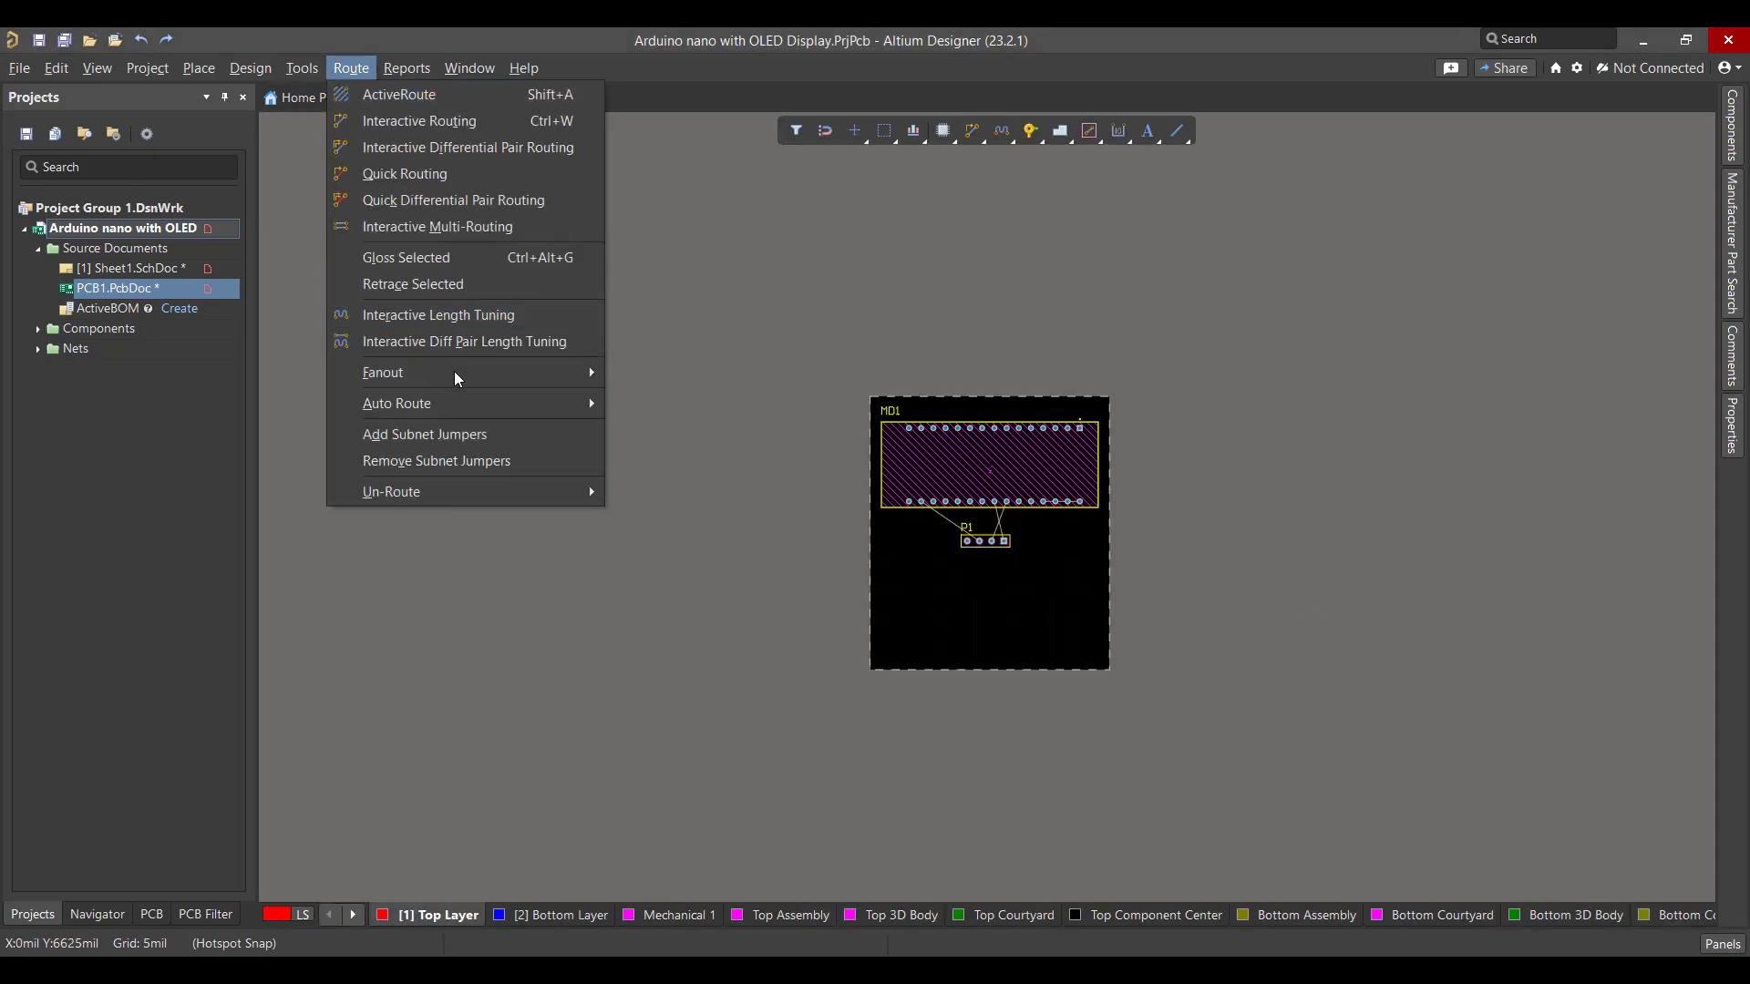
{"action": "mouse_move", "coordinate": [457, 406]}
{"action": "left_click", "coordinate": [693, 408]}
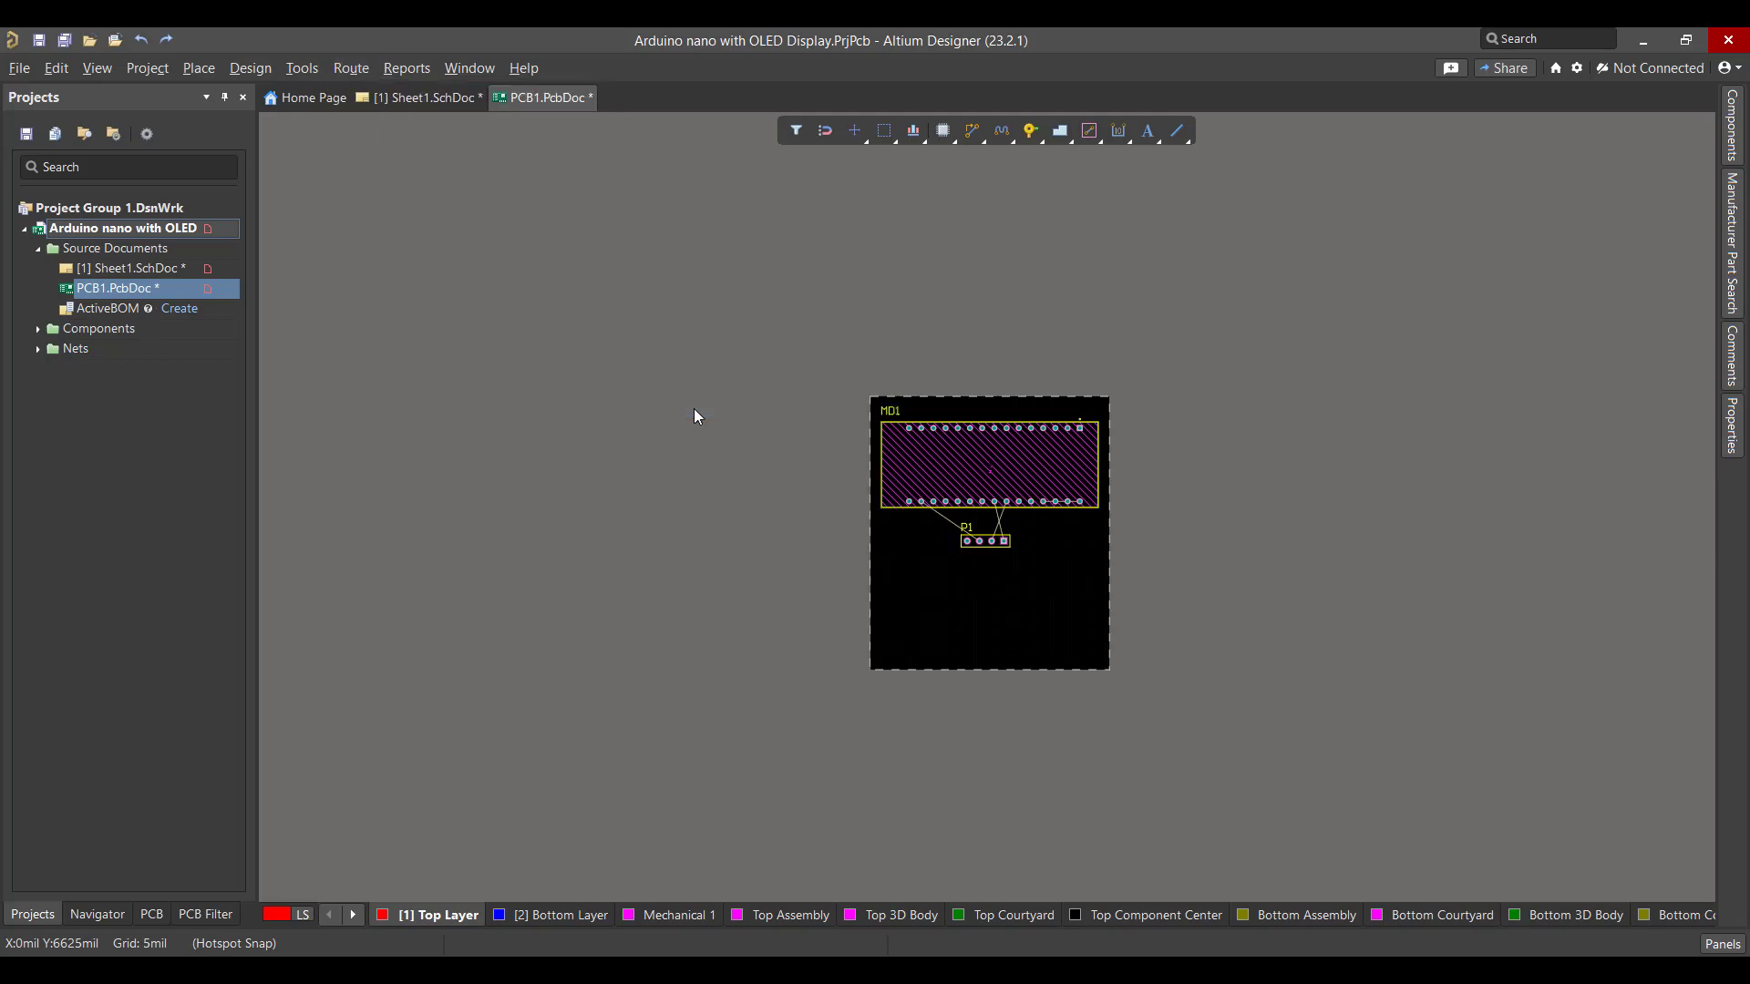
{"action": "left_click", "coordinate": [1085, 867]}
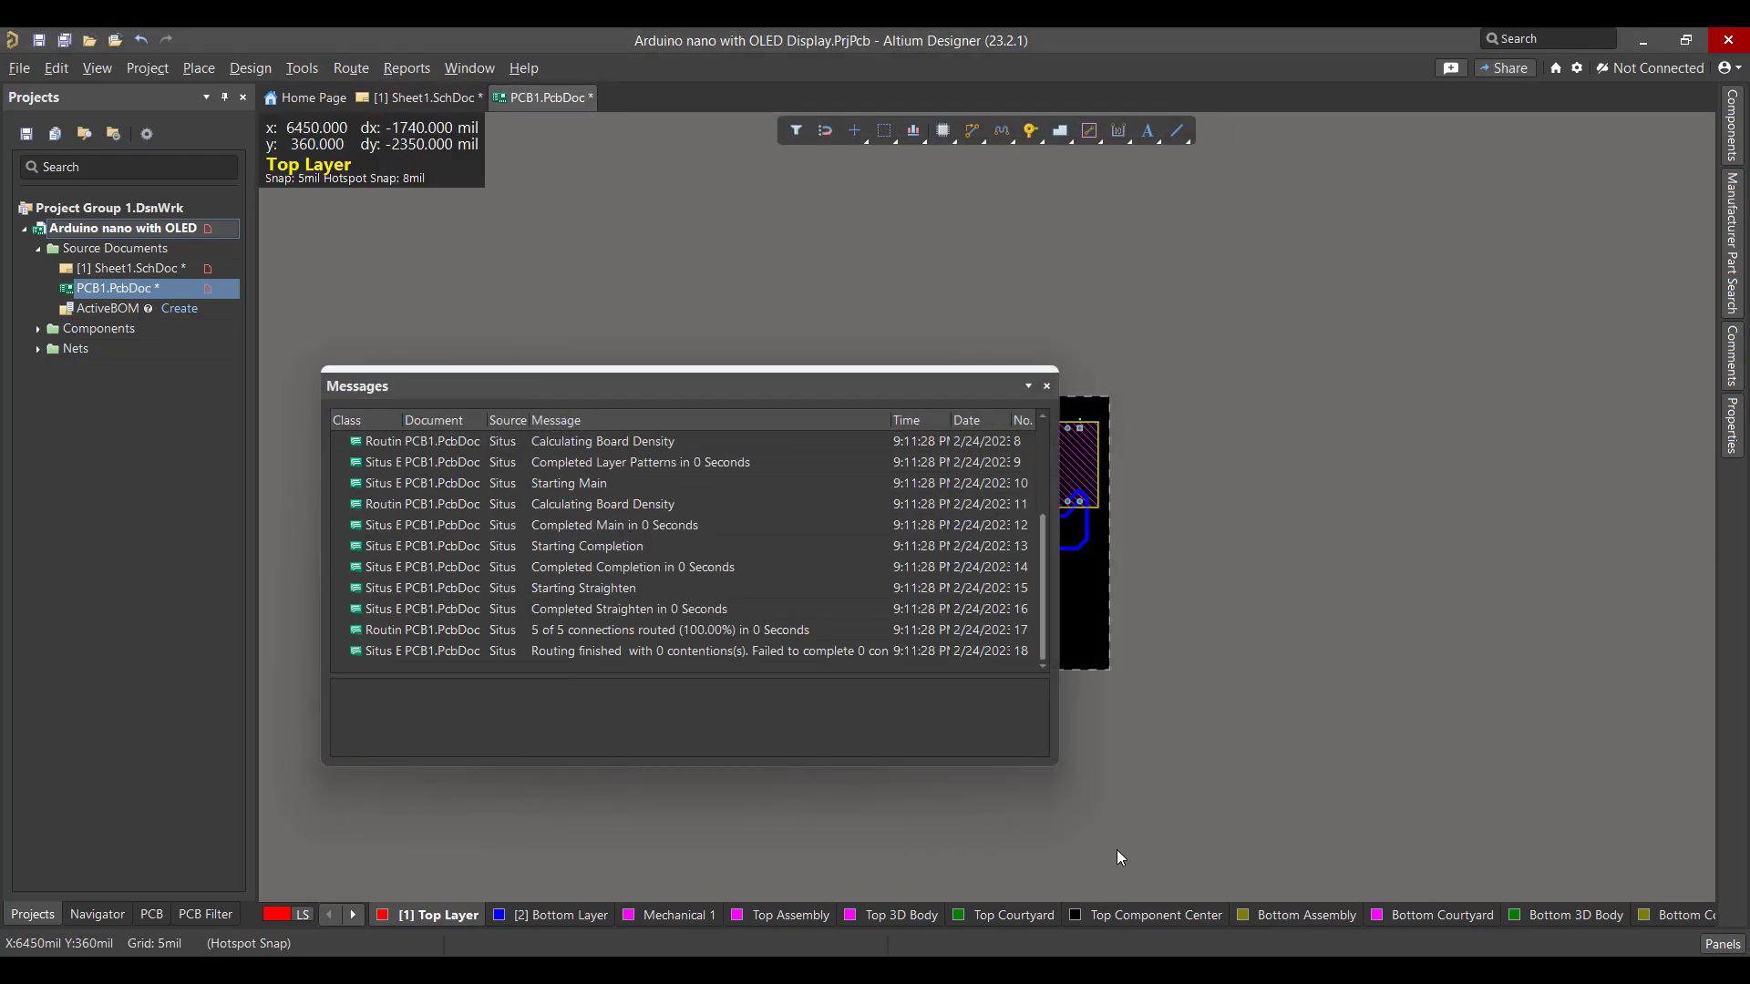
{"action": "left_click", "coordinate": [1048, 392]}
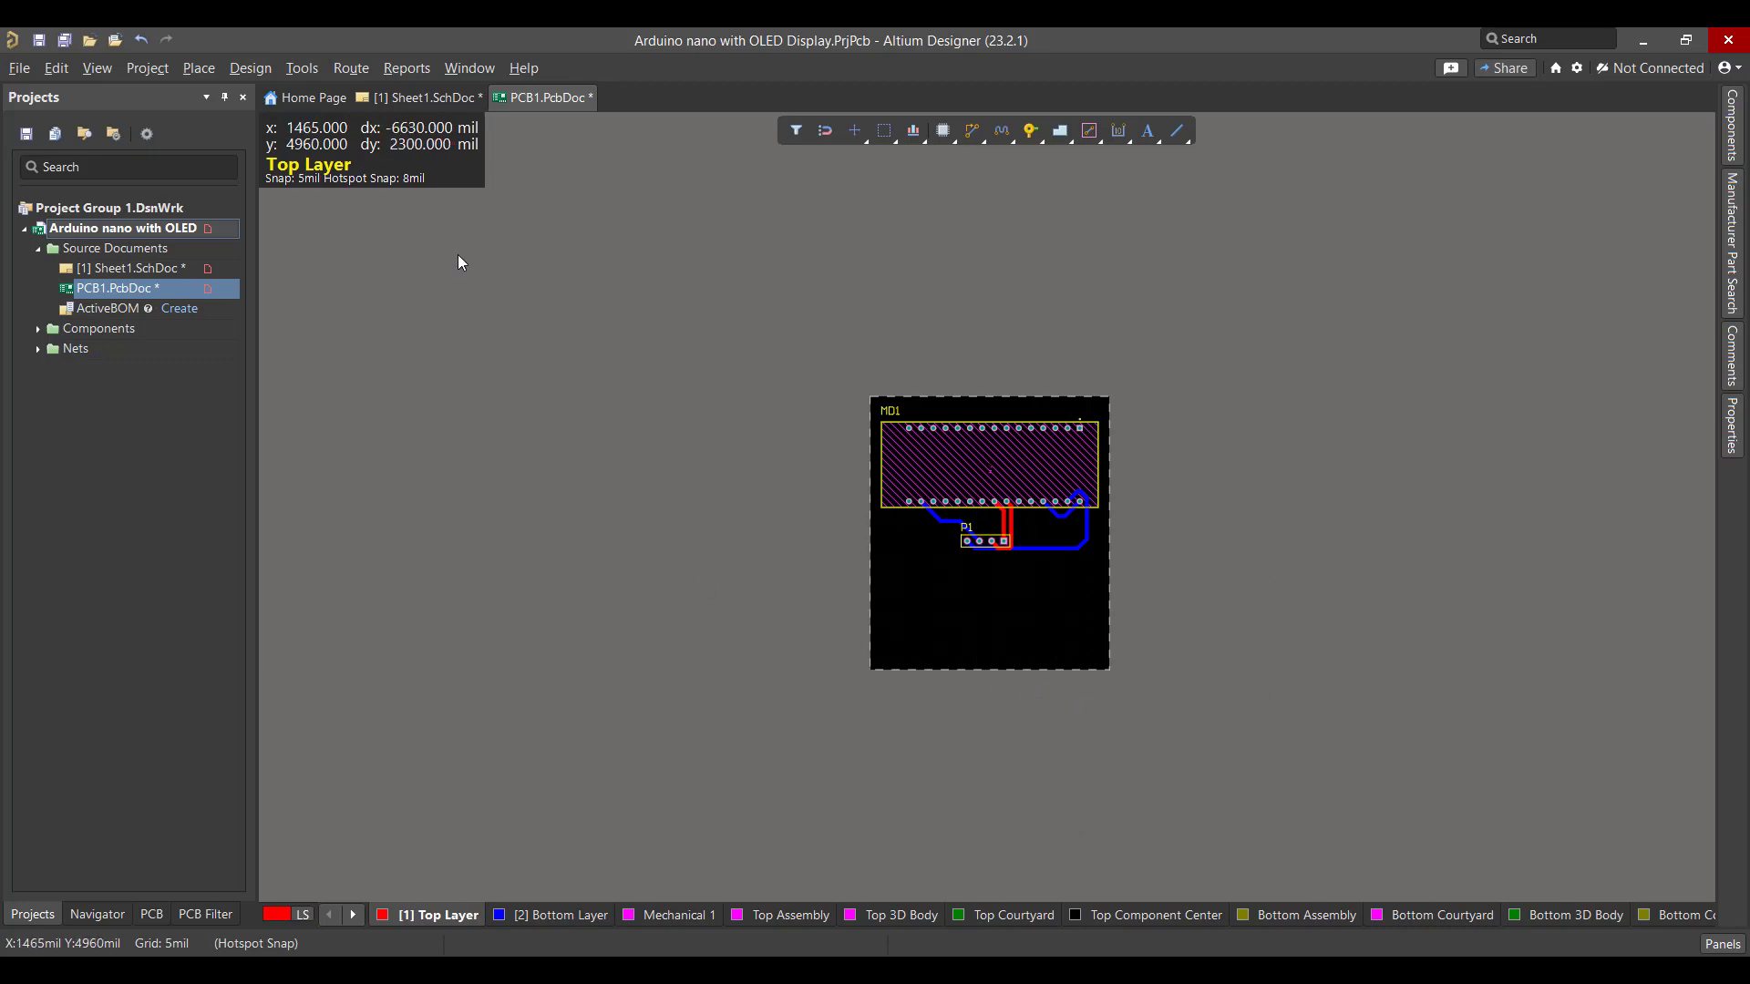
- In Polygon Pour Manager, create a new polygon from the board outline assigned to GND
{"action": "left_click", "coordinate": [302, 67]}
{"action": "mouse_move", "coordinate": [617, 241]}
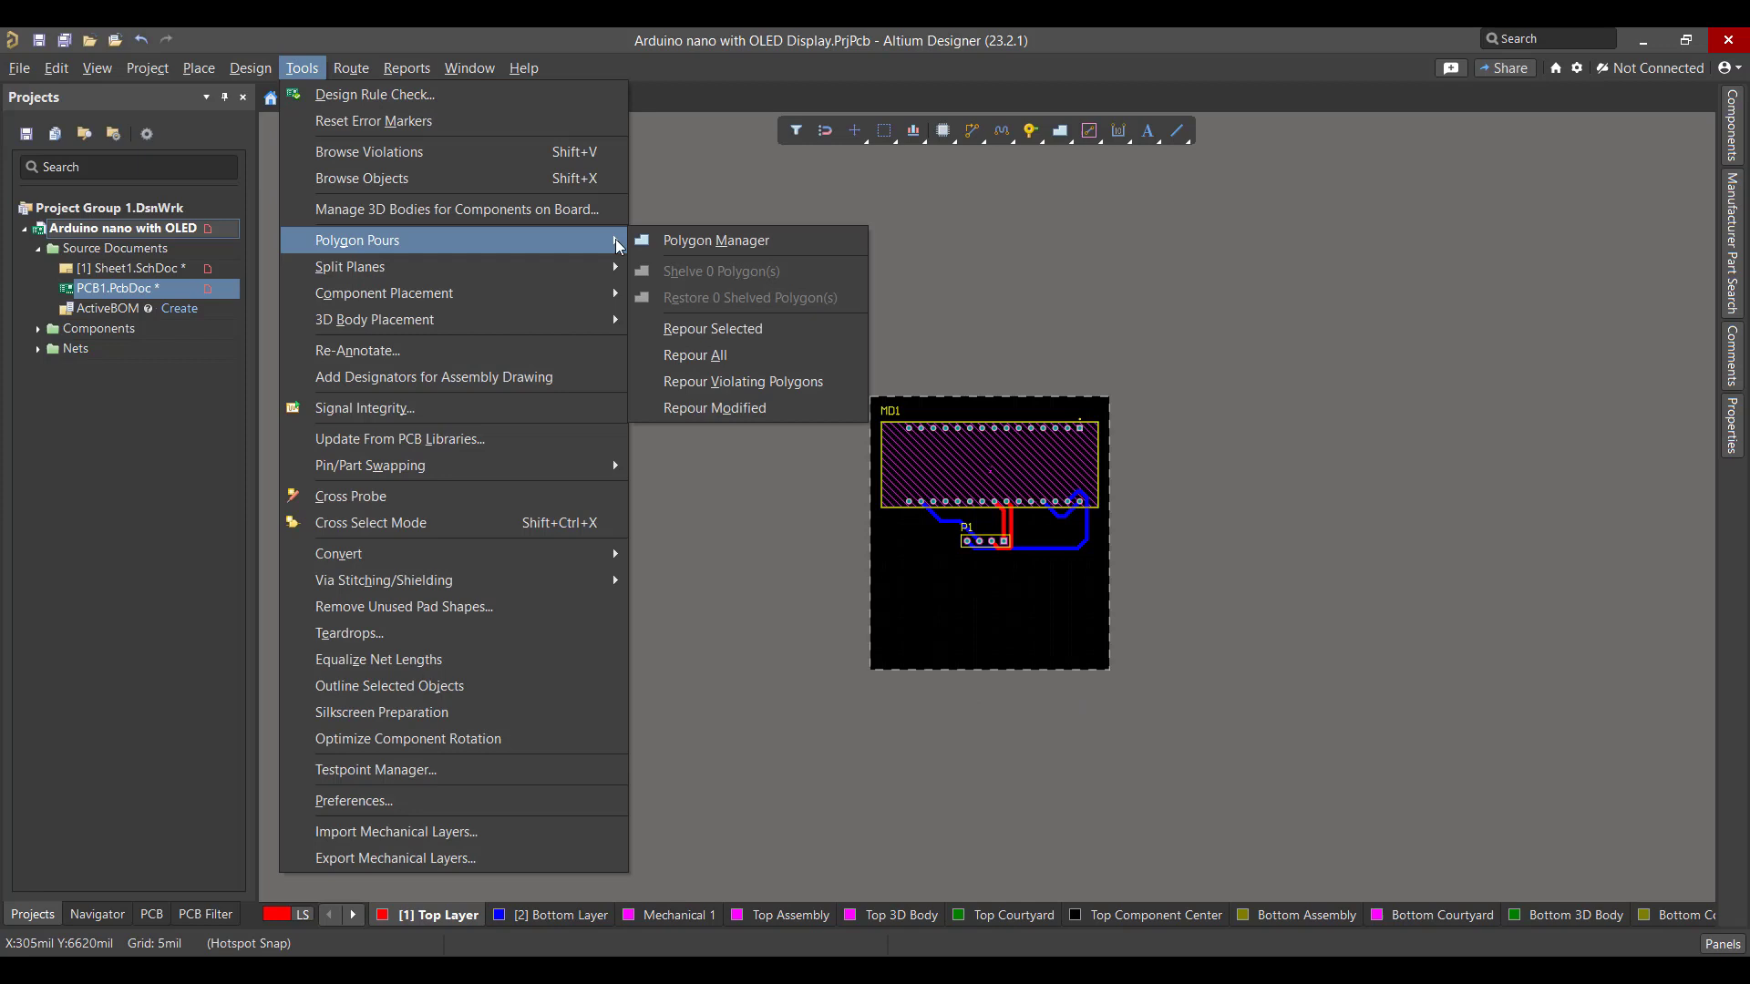
{"action": "left_click", "coordinate": [701, 241]}
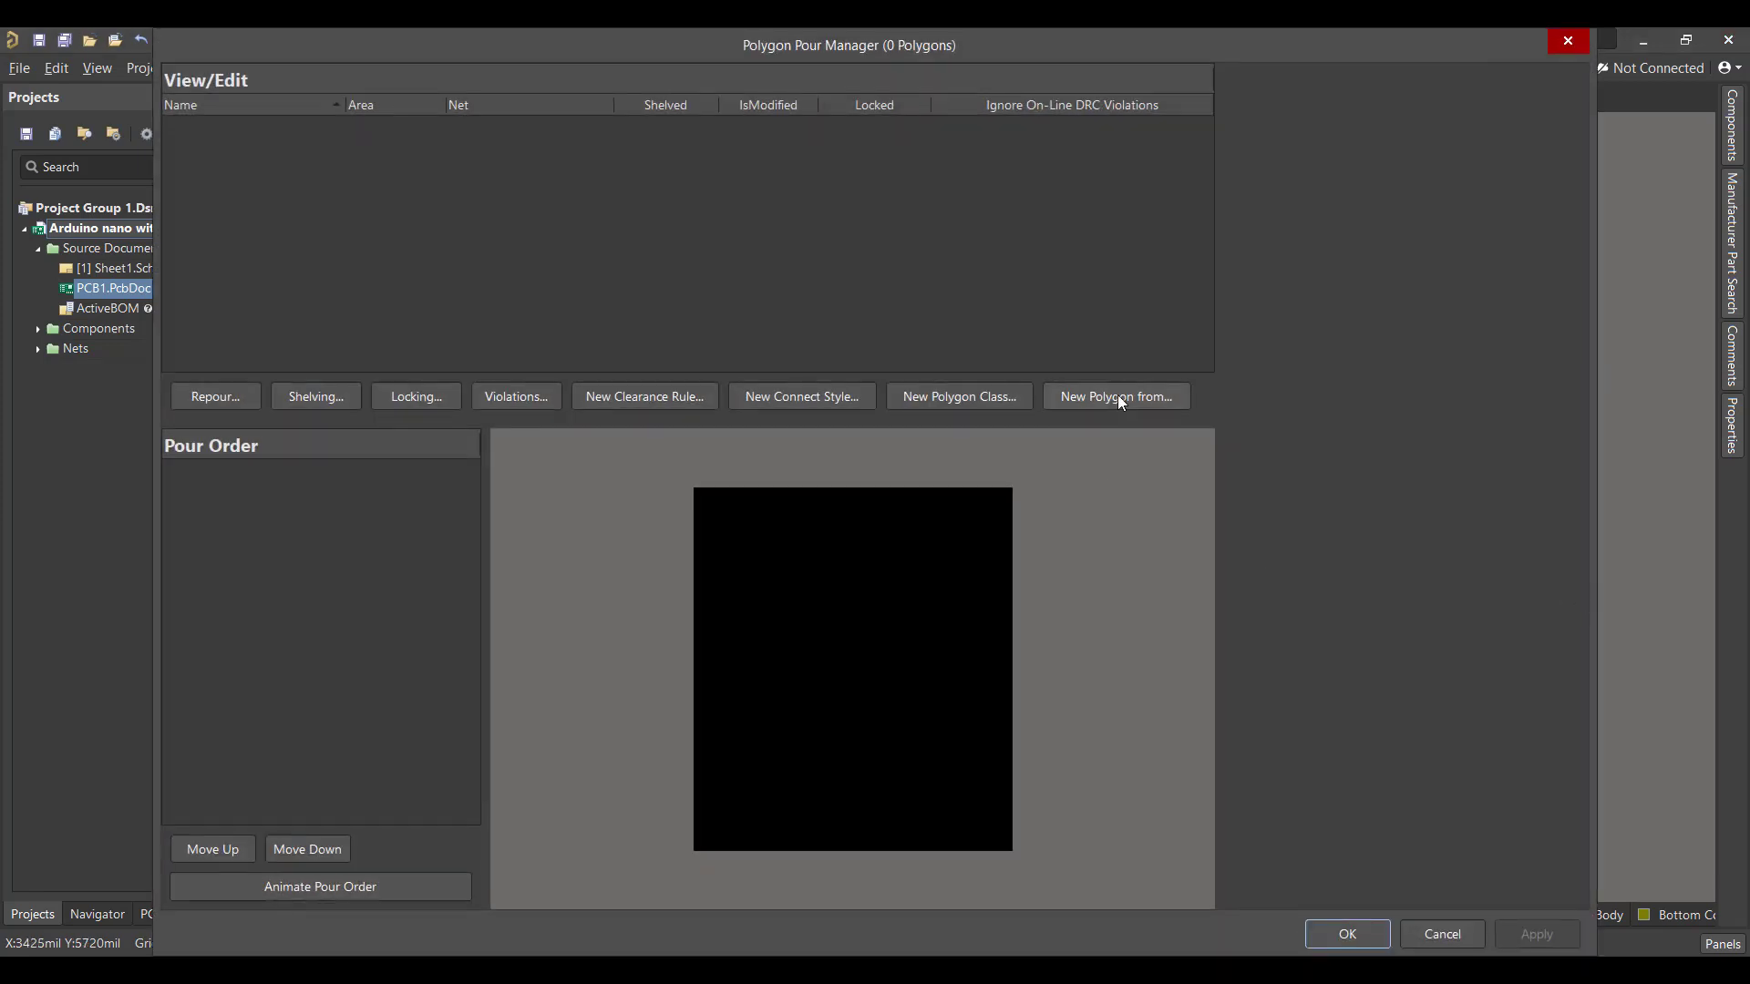
{"action": "left_click", "coordinate": [1119, 397]}
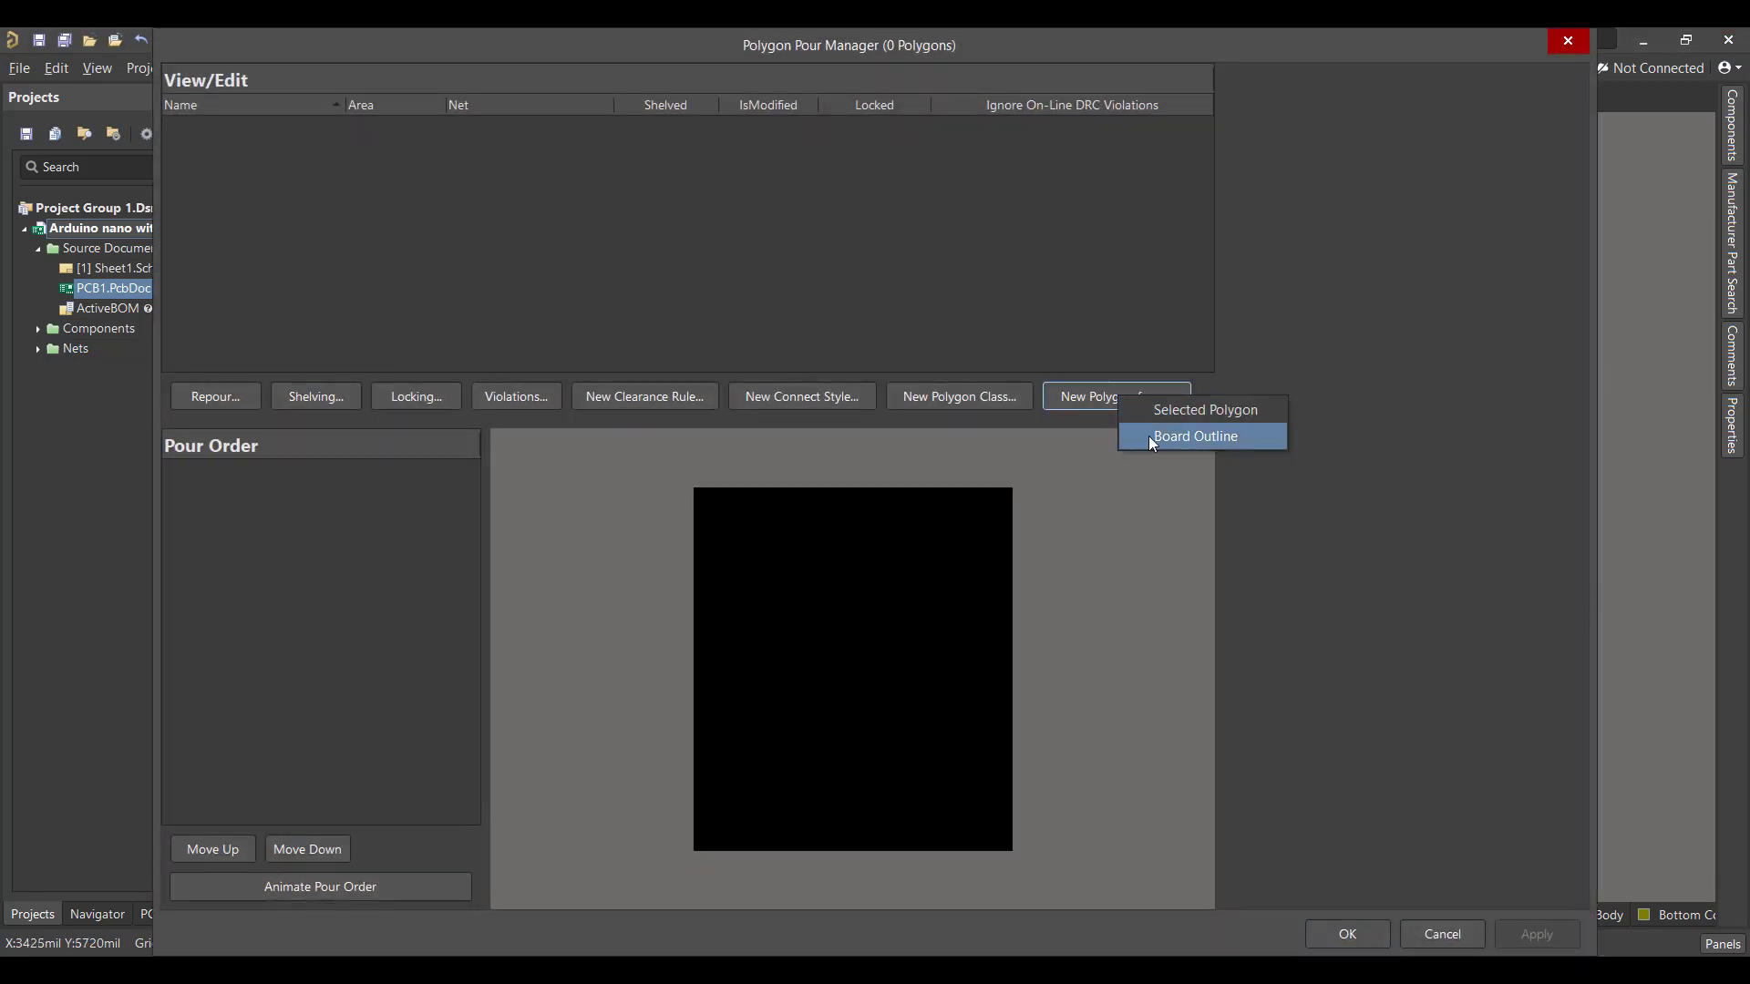
{"action": "left_click", "coordinate": [1148, 436]}
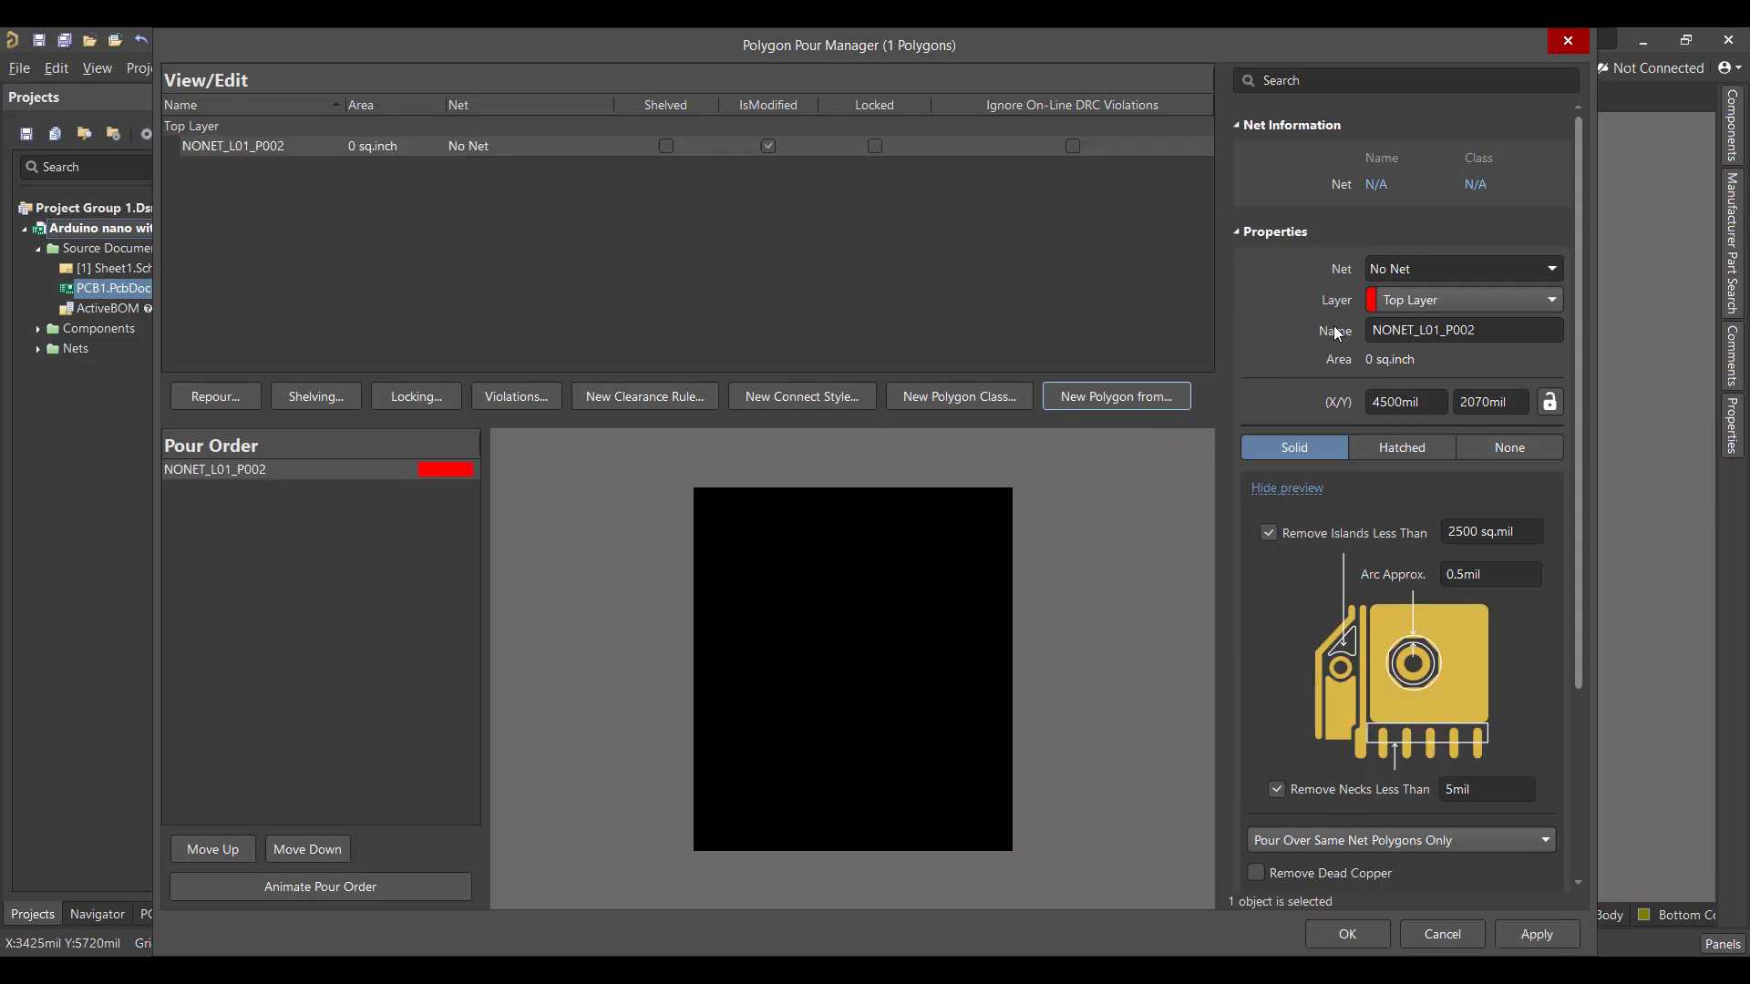
{"action": "left_click", "coordinate": [1553, 272]}
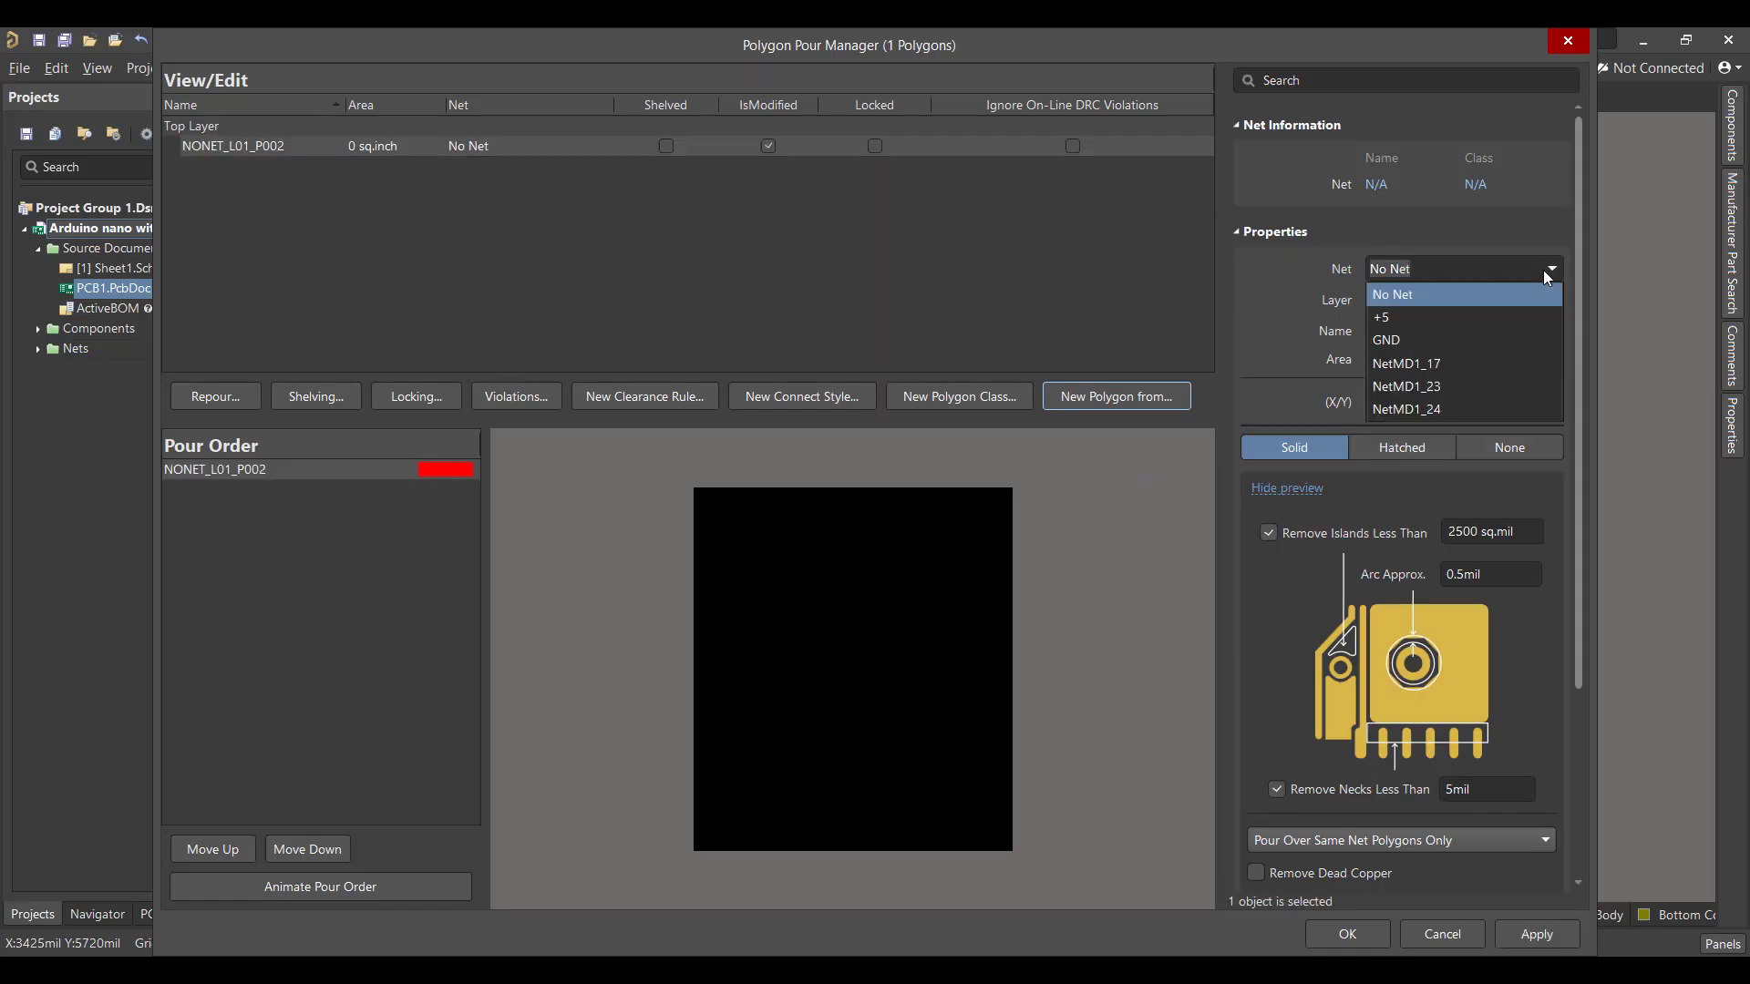
{"action": "left_click", "coordinate": [1478, 341]}
- Set it to Pour Over All Same Net Objects, then apply and pour it
{"action": "scroll", "coordinate": [1557, 467], "scroll_direction": "down", "scroll_amount": 5}
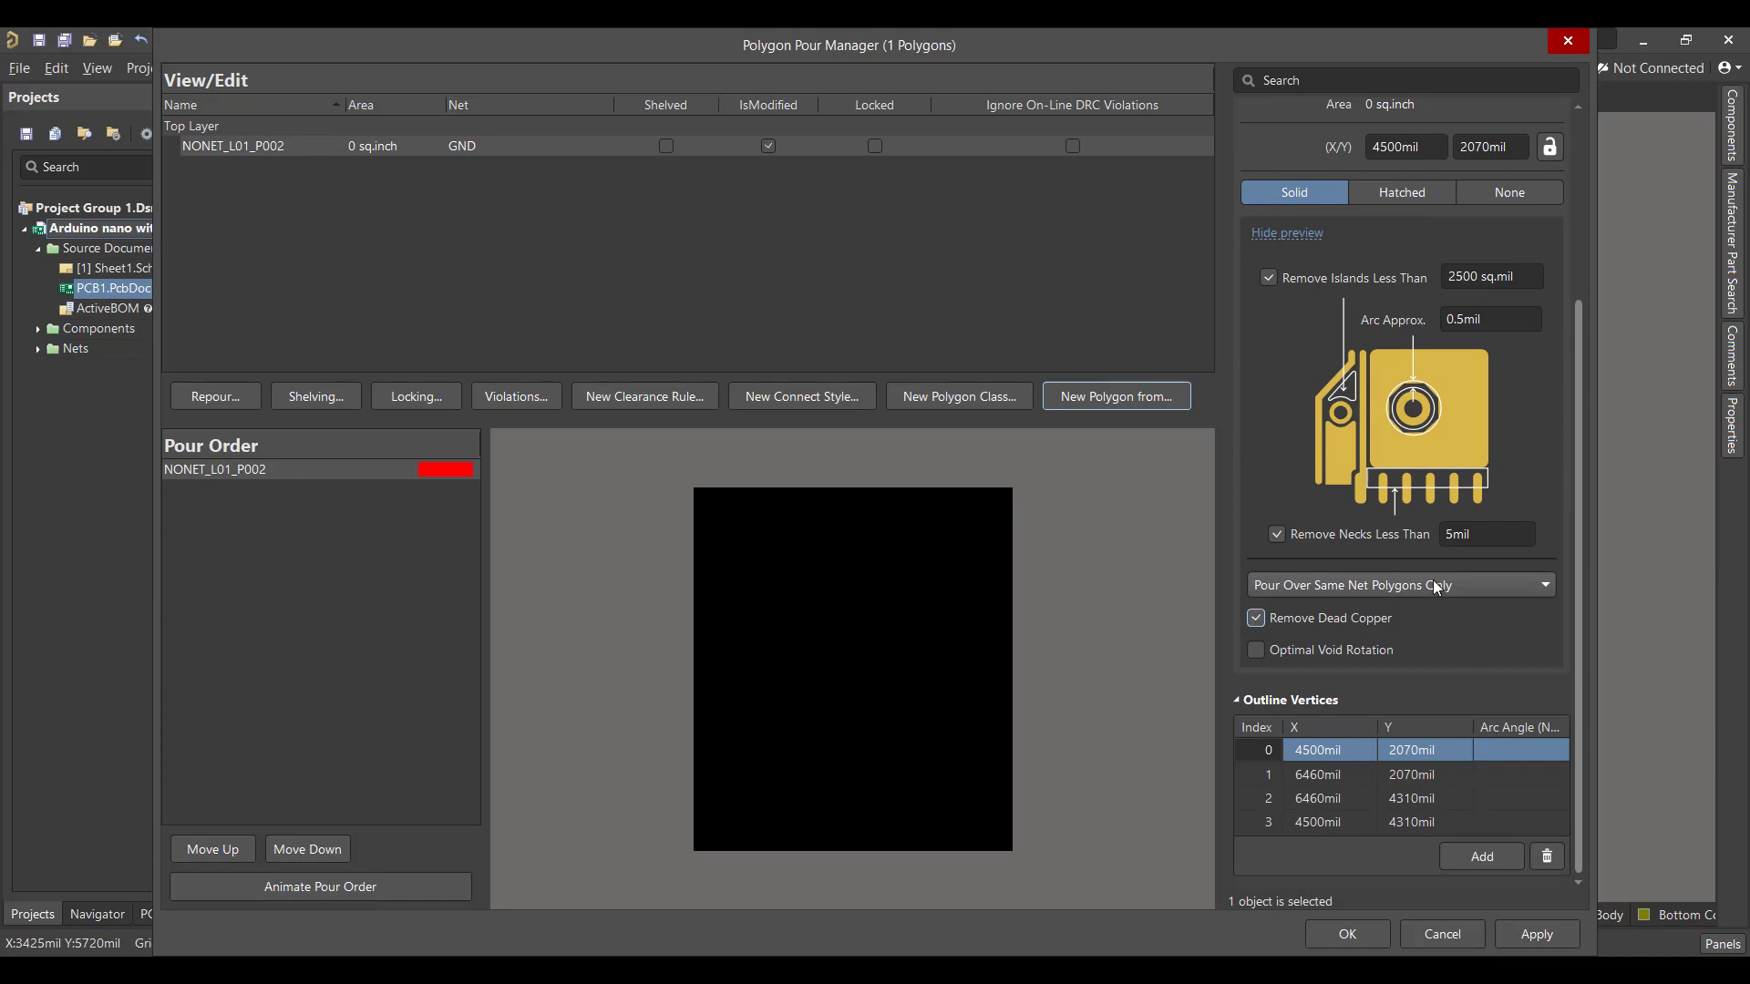
{"action": "left_click", "coordinate": [1432, 584]}
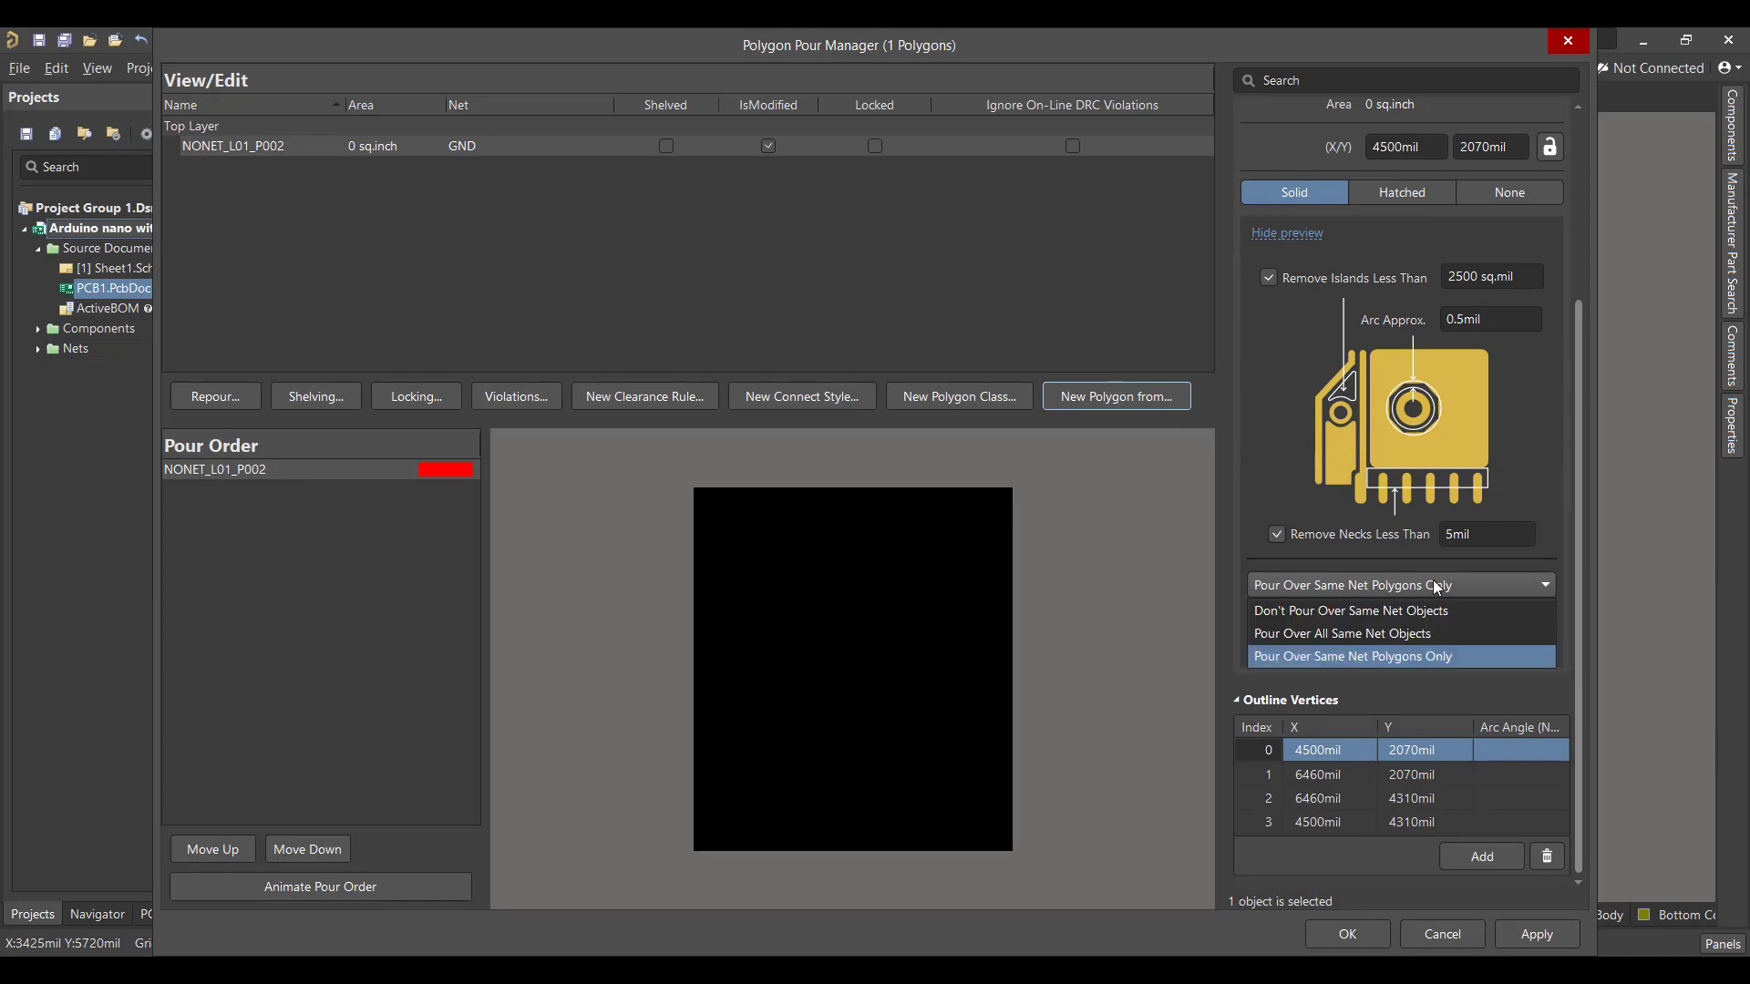
{"action": "left_click", "coordinate": [1413, 634]}
{"action": "left_click", "coordinate": [1531, 933]}
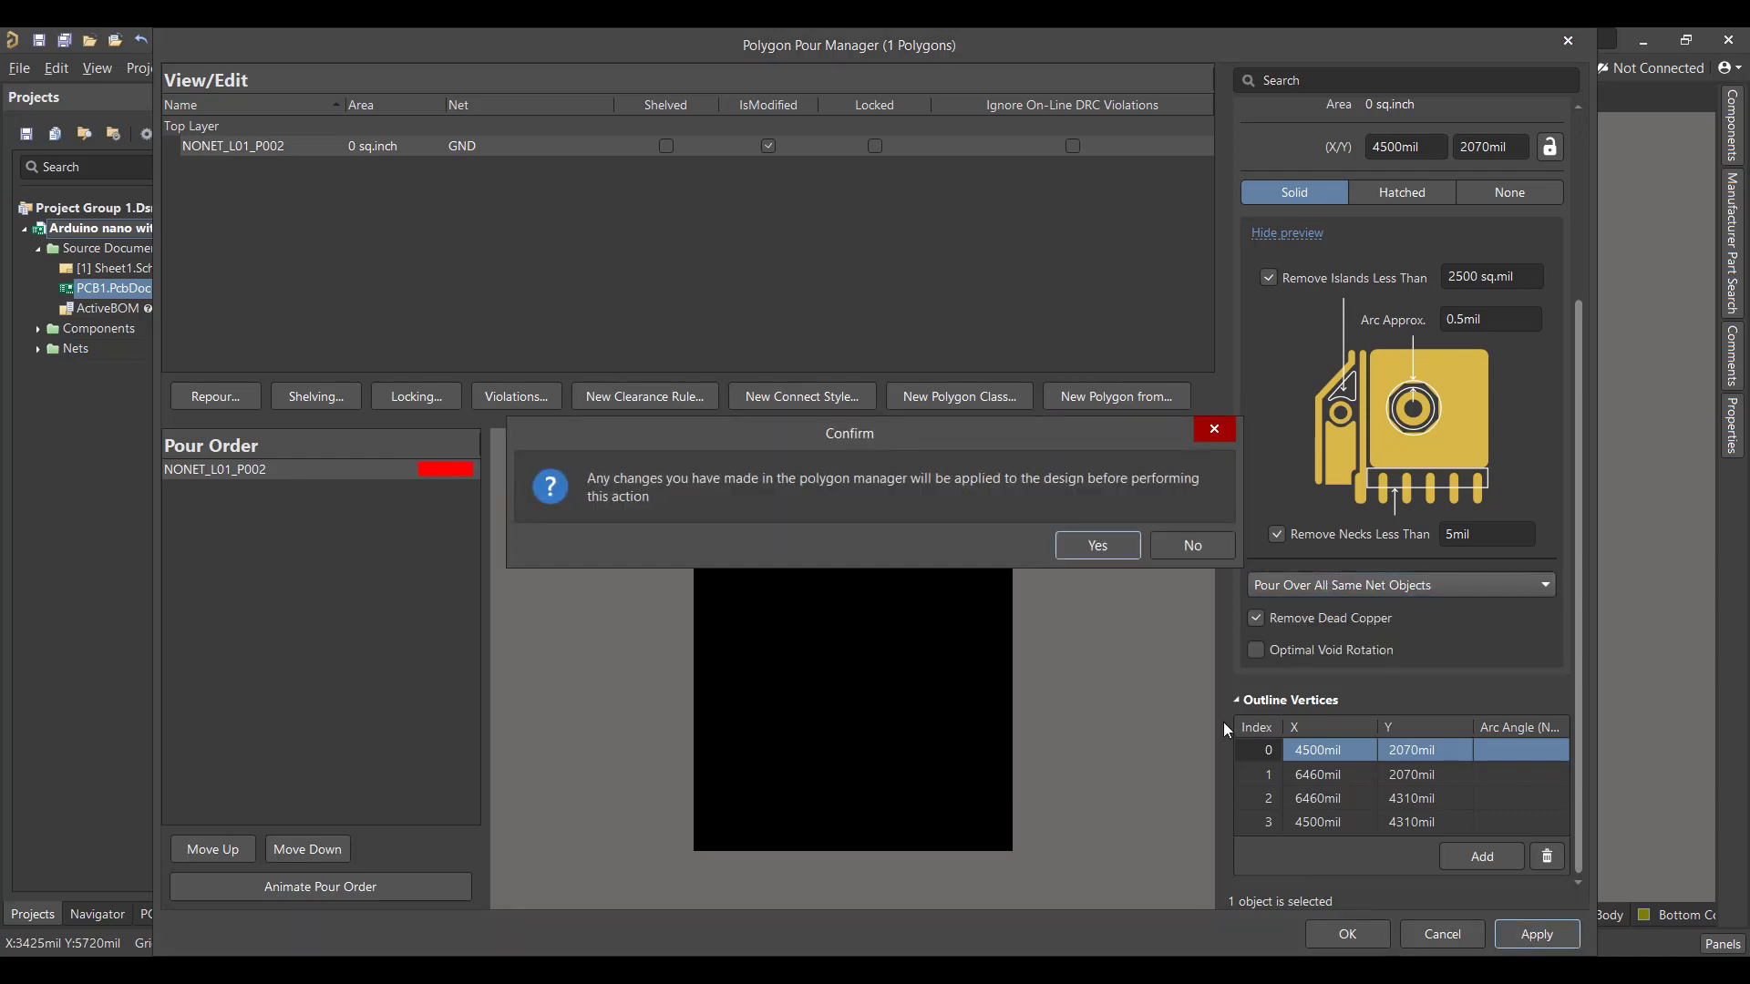
{"action": "left_click", "coordinate": [1110, 546]}
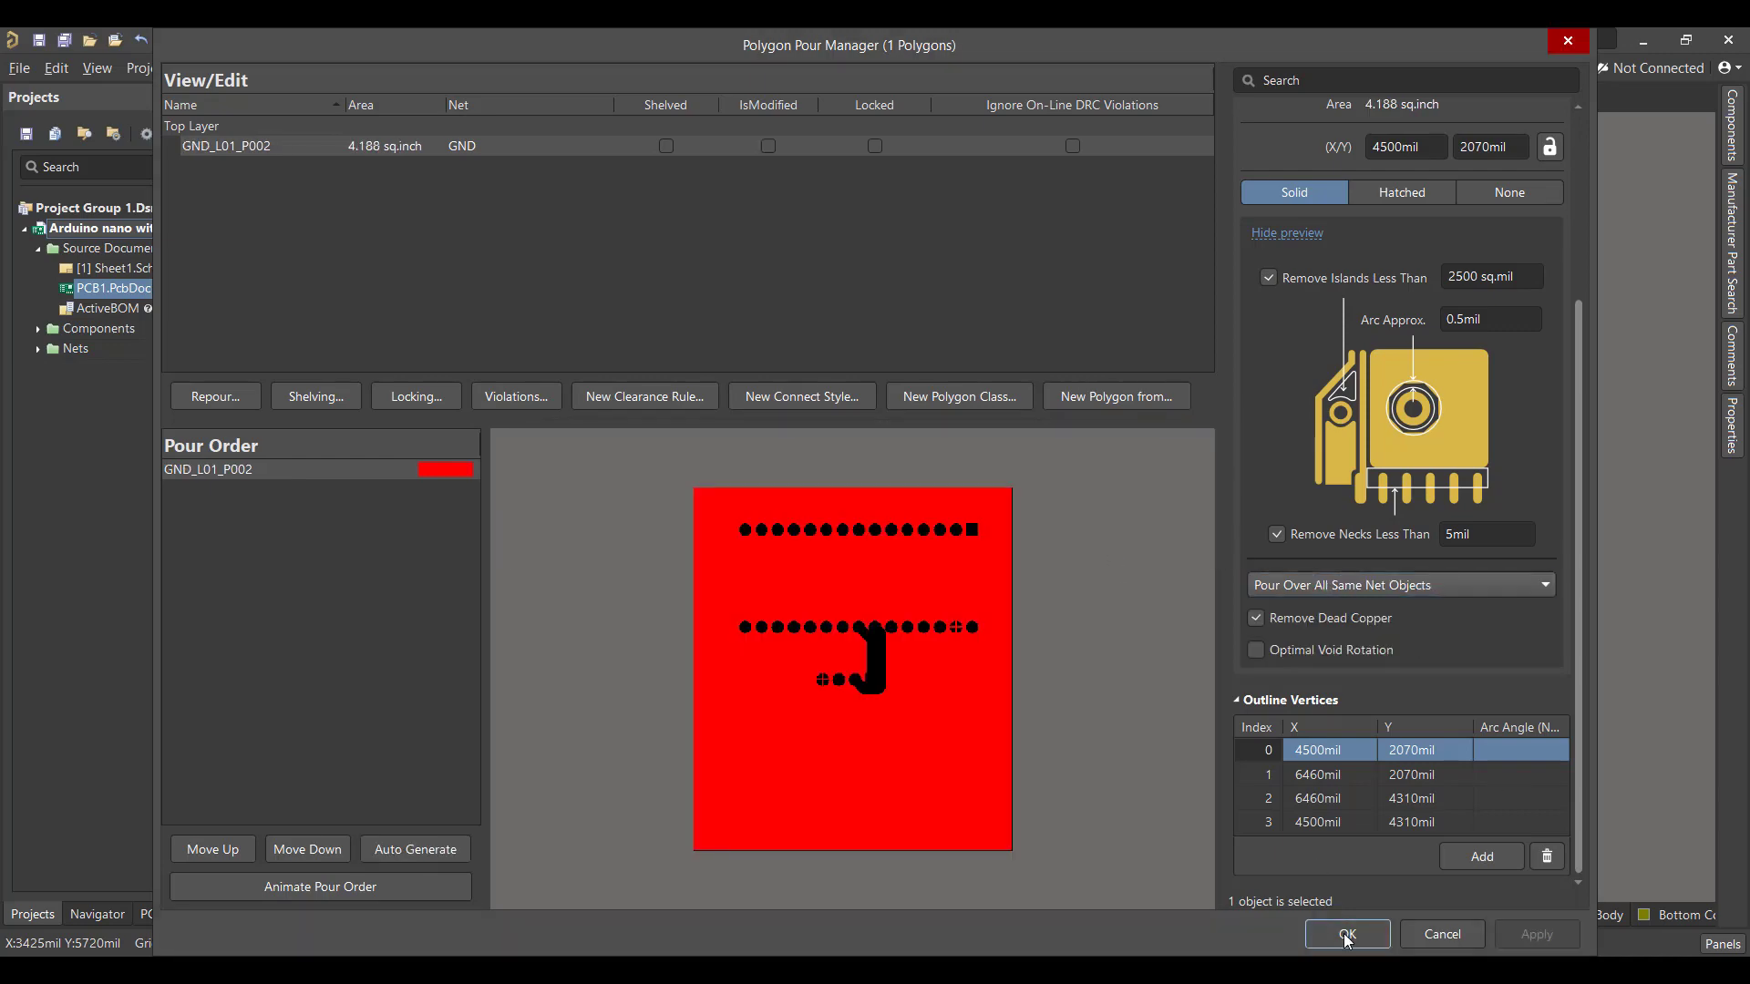
{"action": "left_click", "coordinate": [1347, 934]}
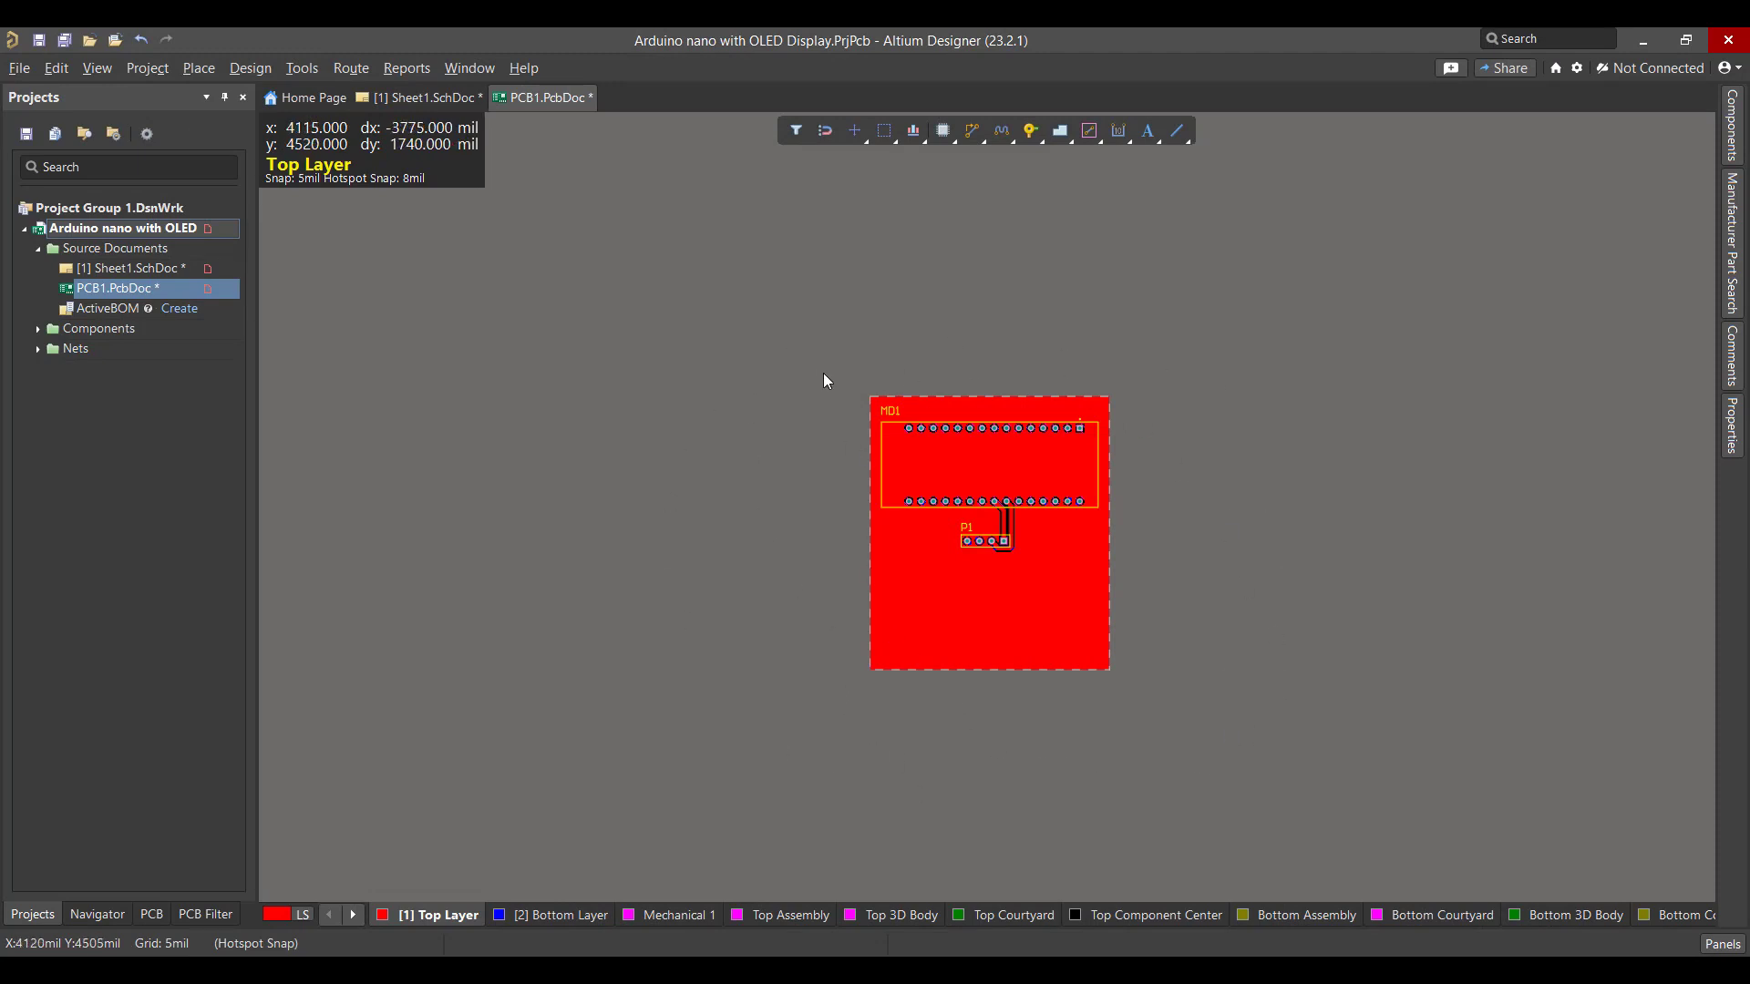
- Create another board-outline polygon in Polygon Pour Manager, on the Bottom Layer with net GND
{"action": "left_click", "coordinate": [304, 71]}
{"action": "mouse_move", "coordinate": [392, 240]}
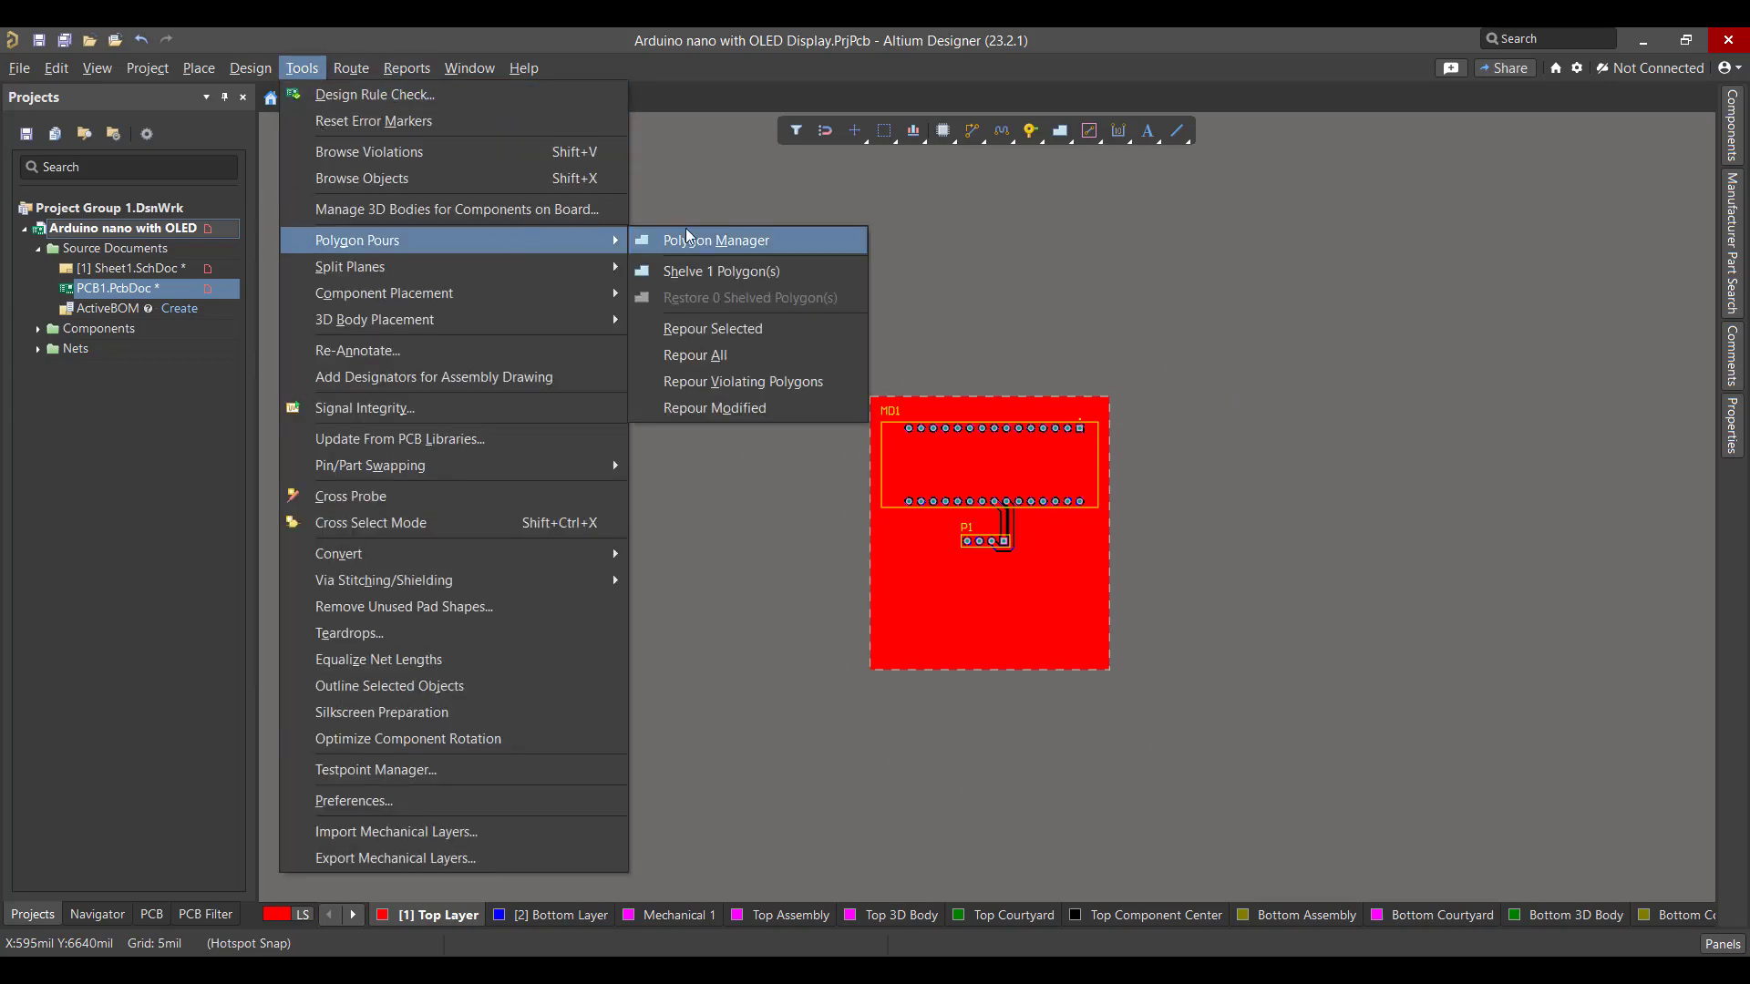
{"action": "left_click", "coordinate": [690, 240]}
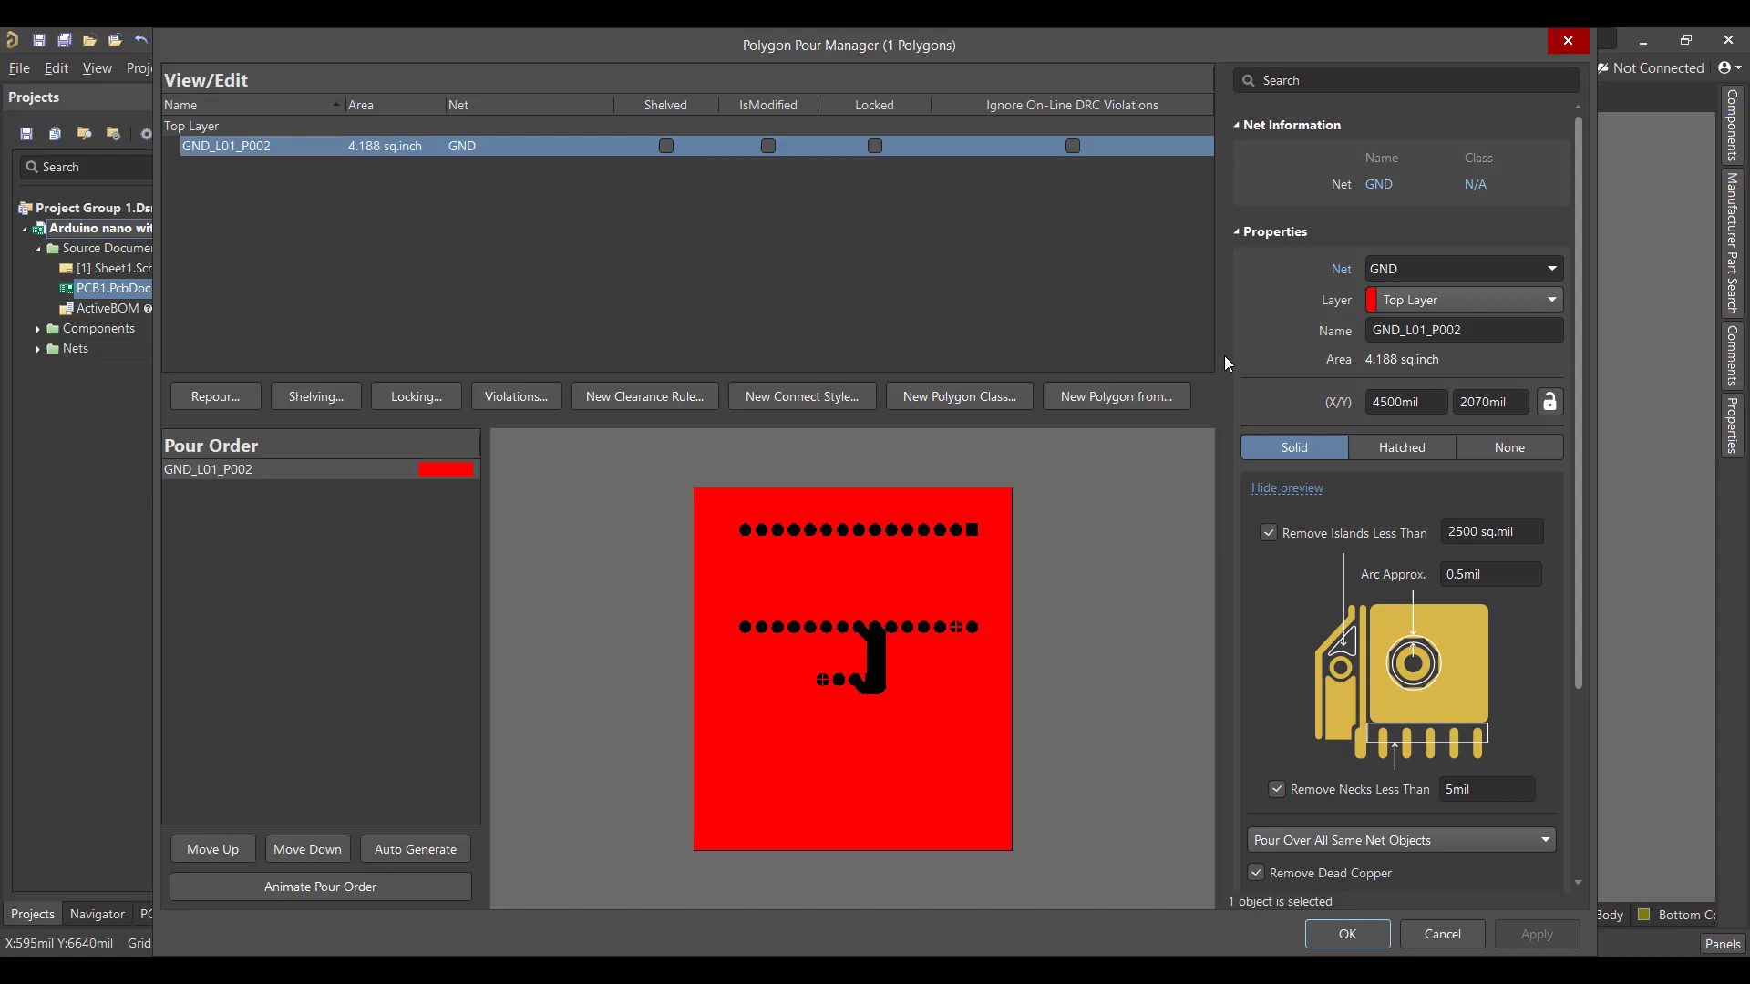
{"action": "left_click", "coordinate": [1159, 398]}
{"action": "left_click", "coordinate": [1174, 438]}
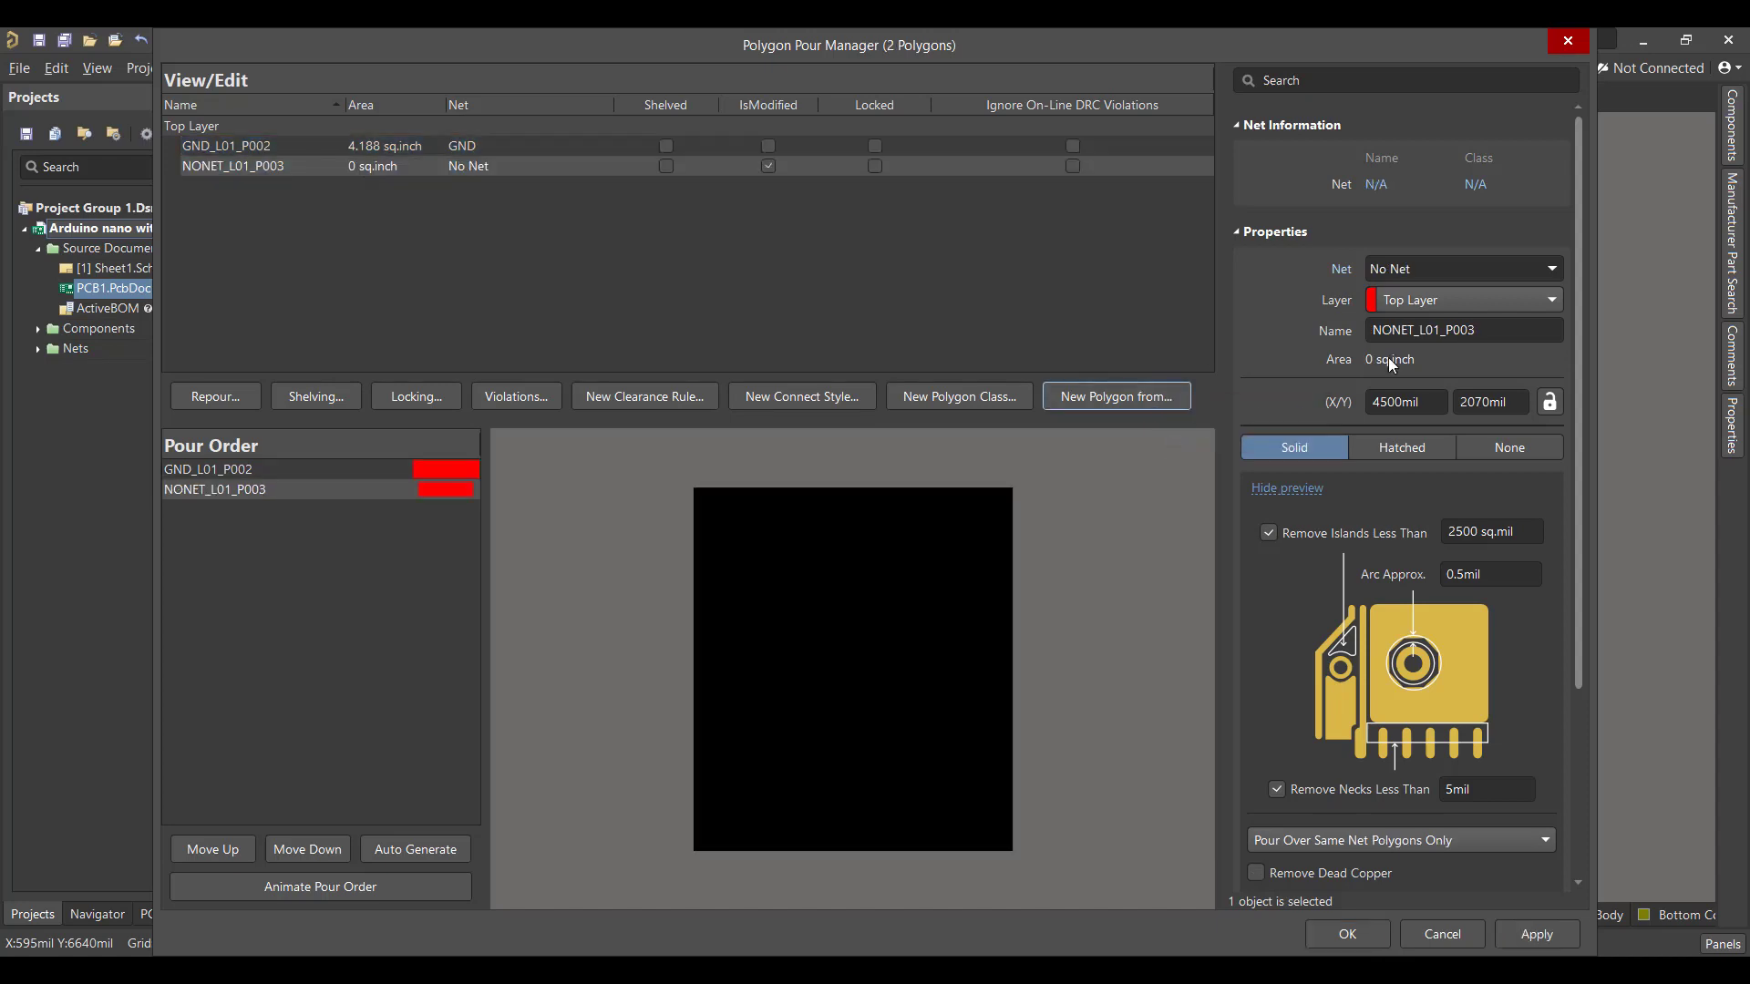
{"action": "left_click", "coordinate": [1441, 299]}
{"action": "left_click", "coordinate": [1437, 355]}
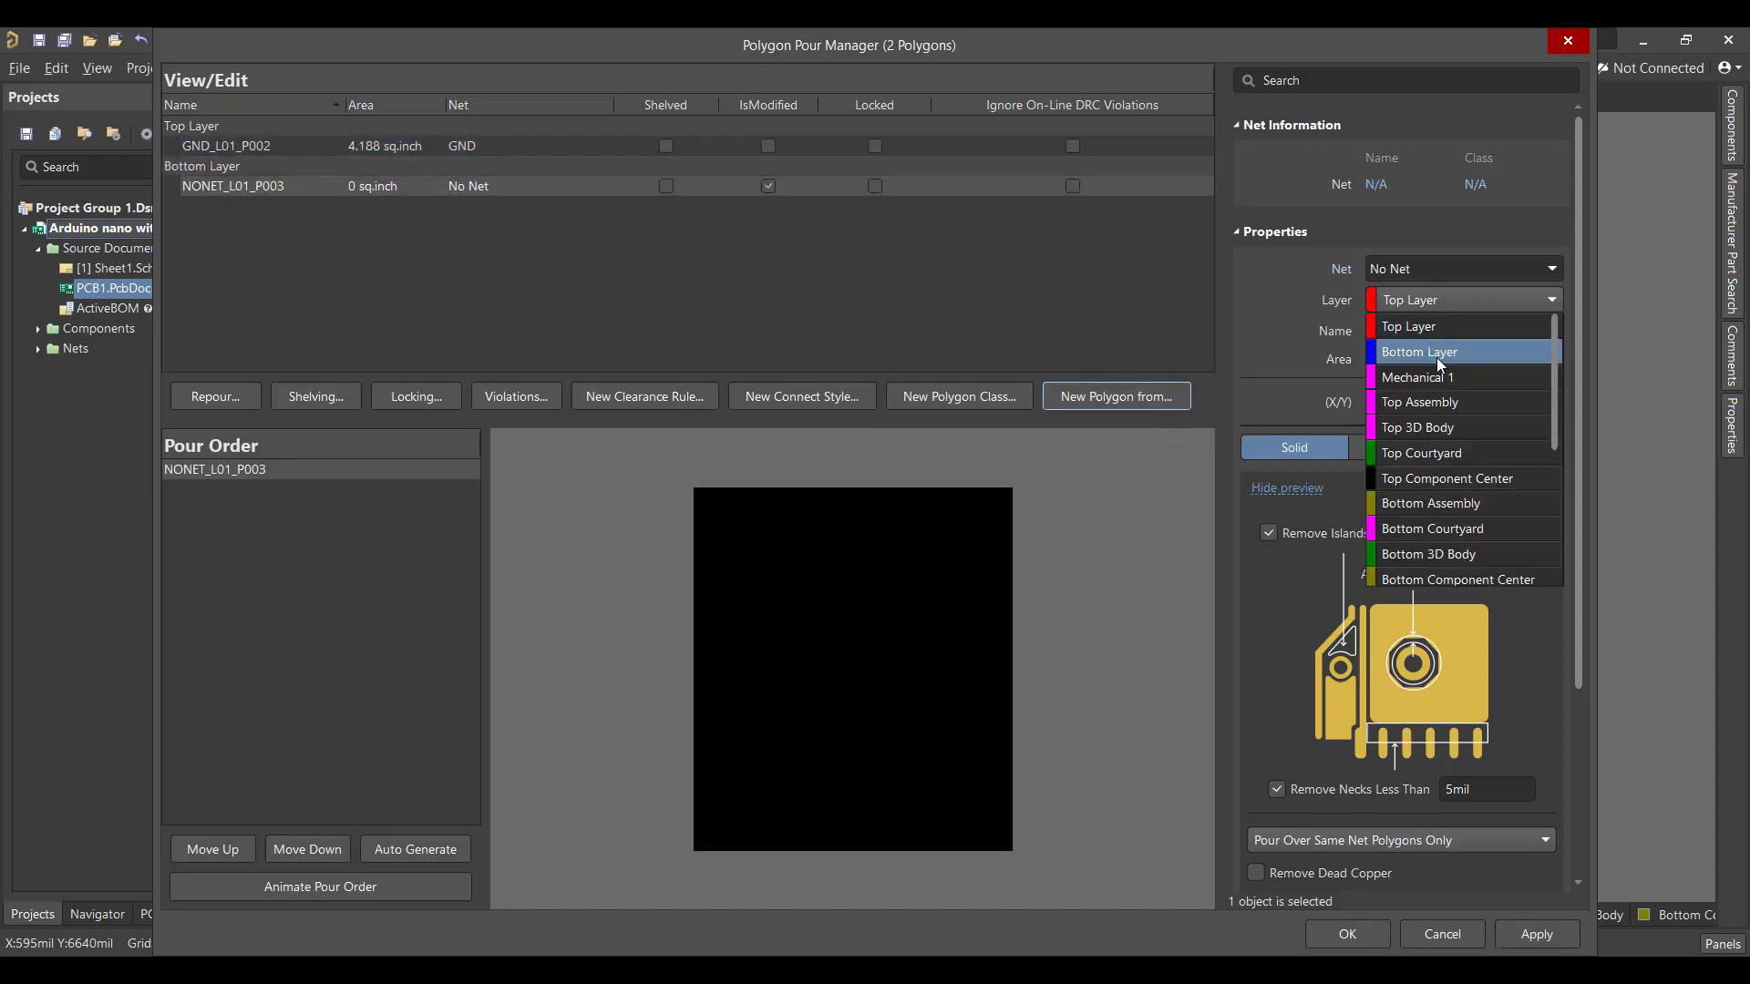
{"action": "left_click", "coordinate": [1487, 270]}
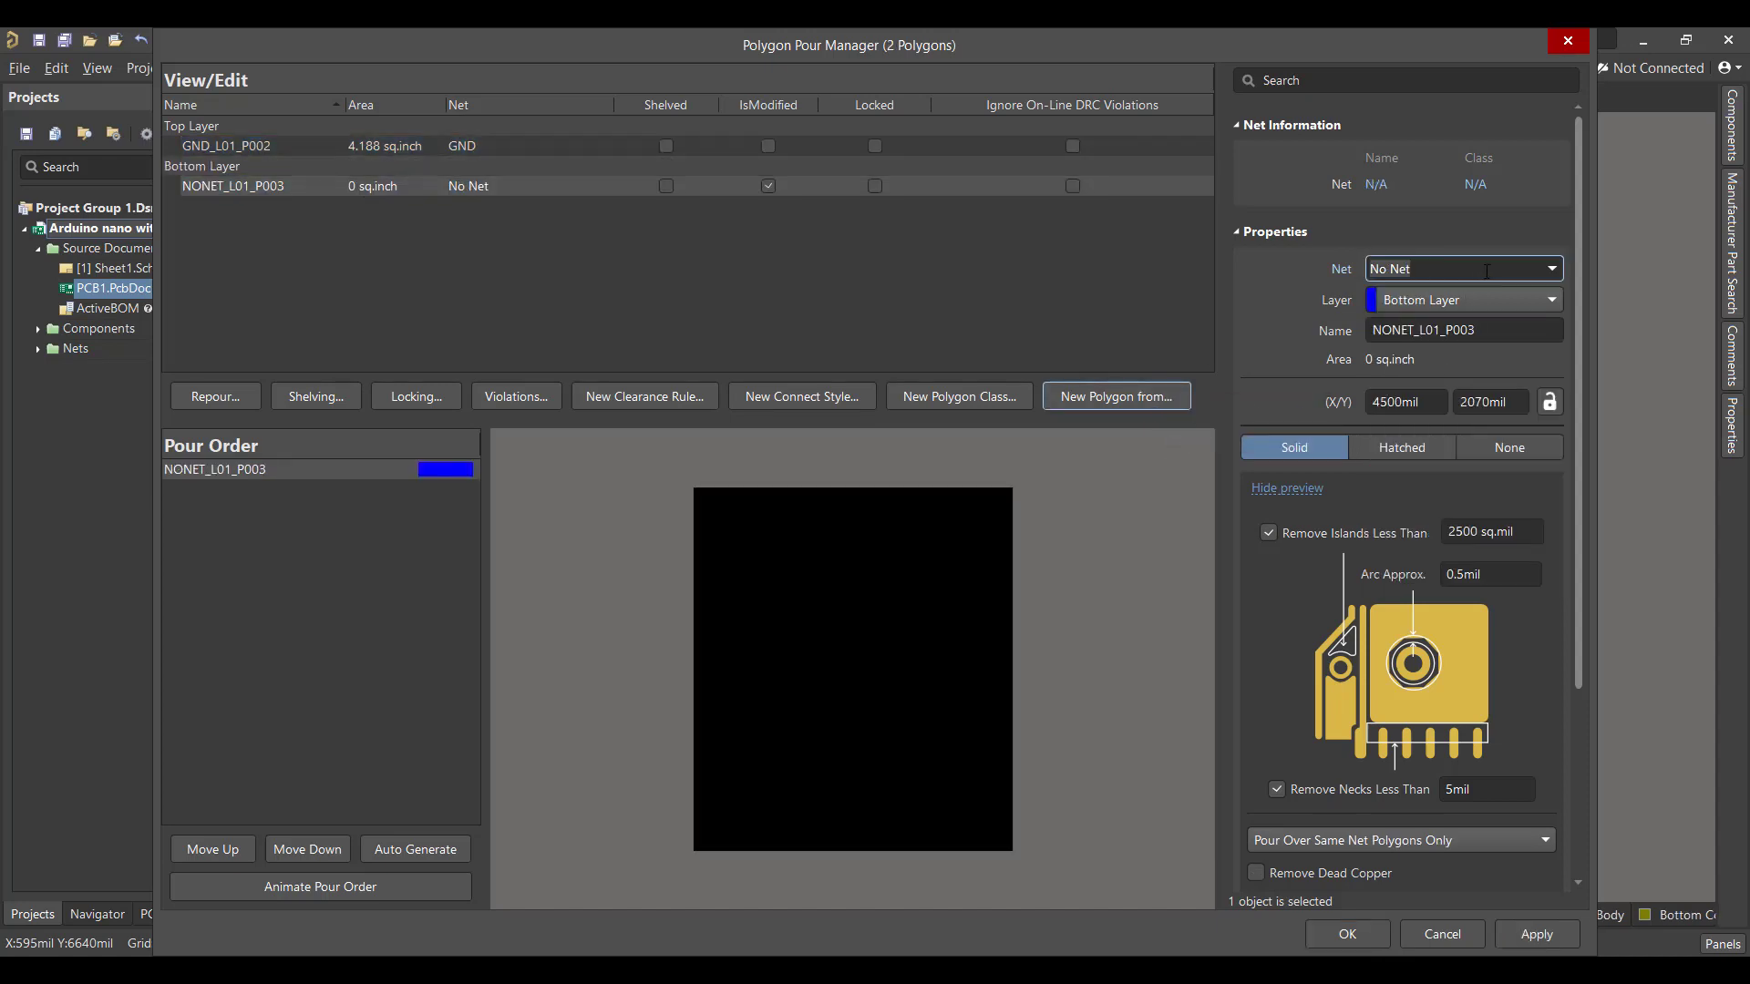
{"action": "left_click", "coordinate": [1552, 269]}
{"action": "left_click", "coordinate": [1429, 345]}
- Set the bottom polygon to Pour Over All Same Net Objects, then apply and pour it
{"action": "scroll", "coordinate": [1505, 585], "scroll_direction": "down", "scroll_amount": 1}
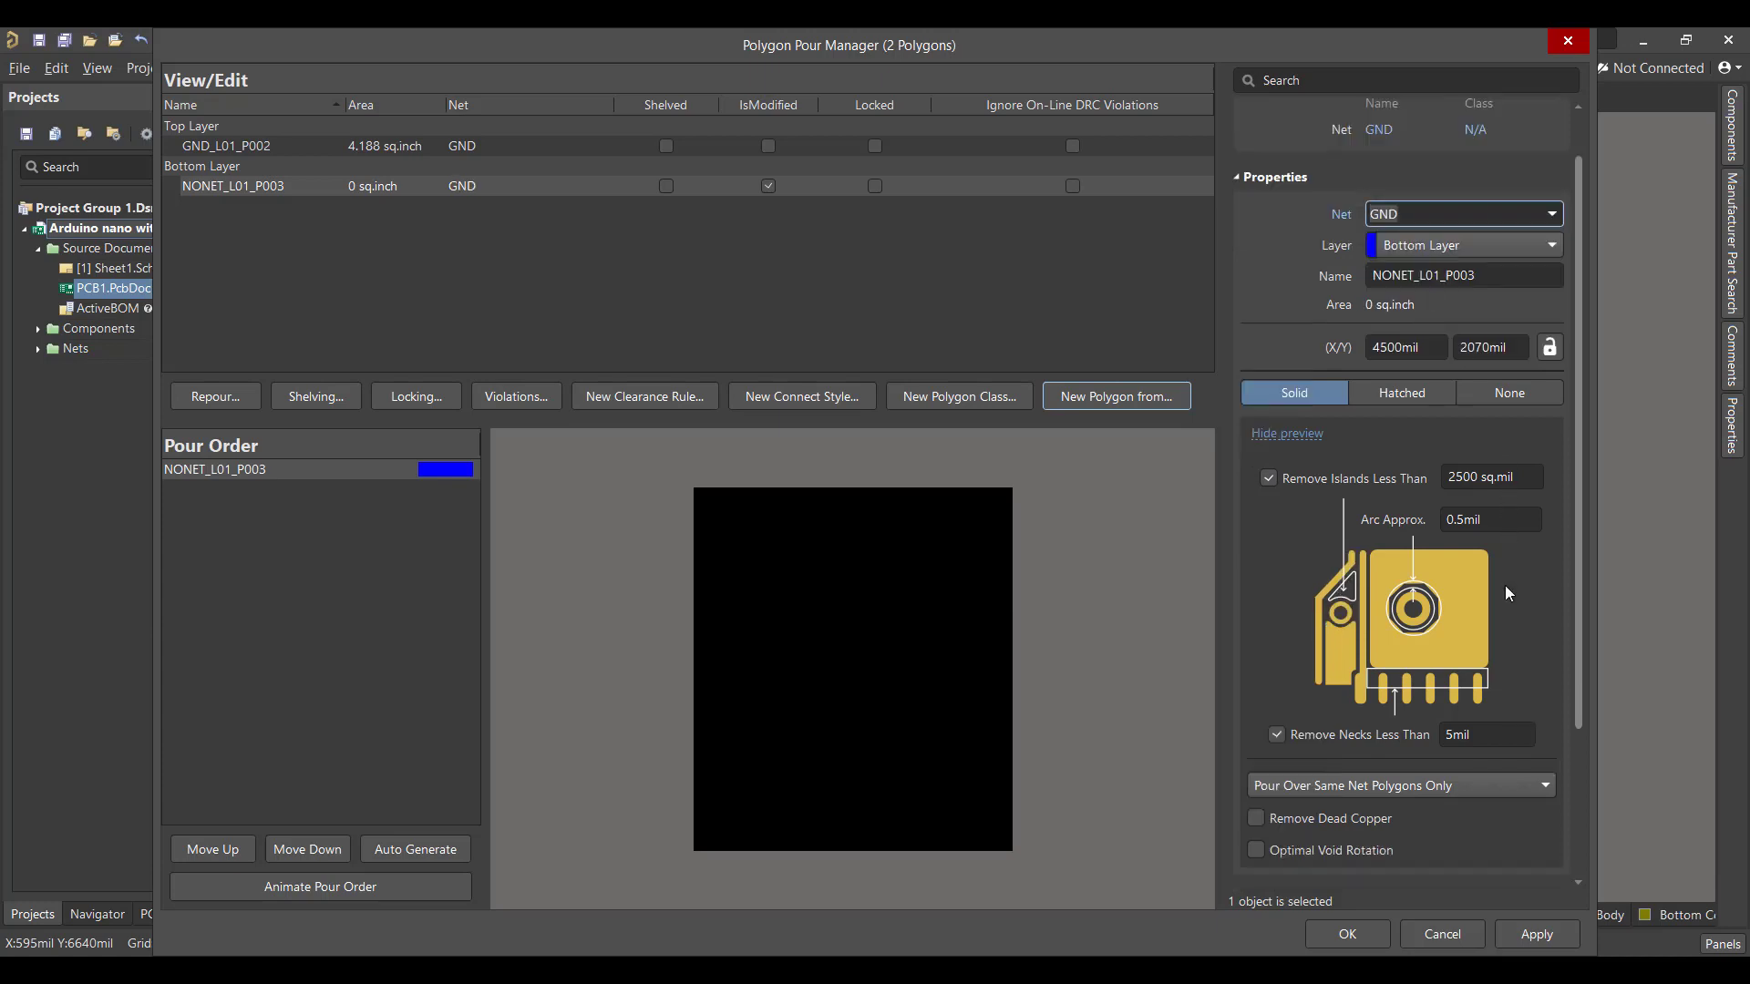
{"action": "scroll", "coordinate": [1506, 588], "scroll_direction": "down", "scroll_amount": 4}
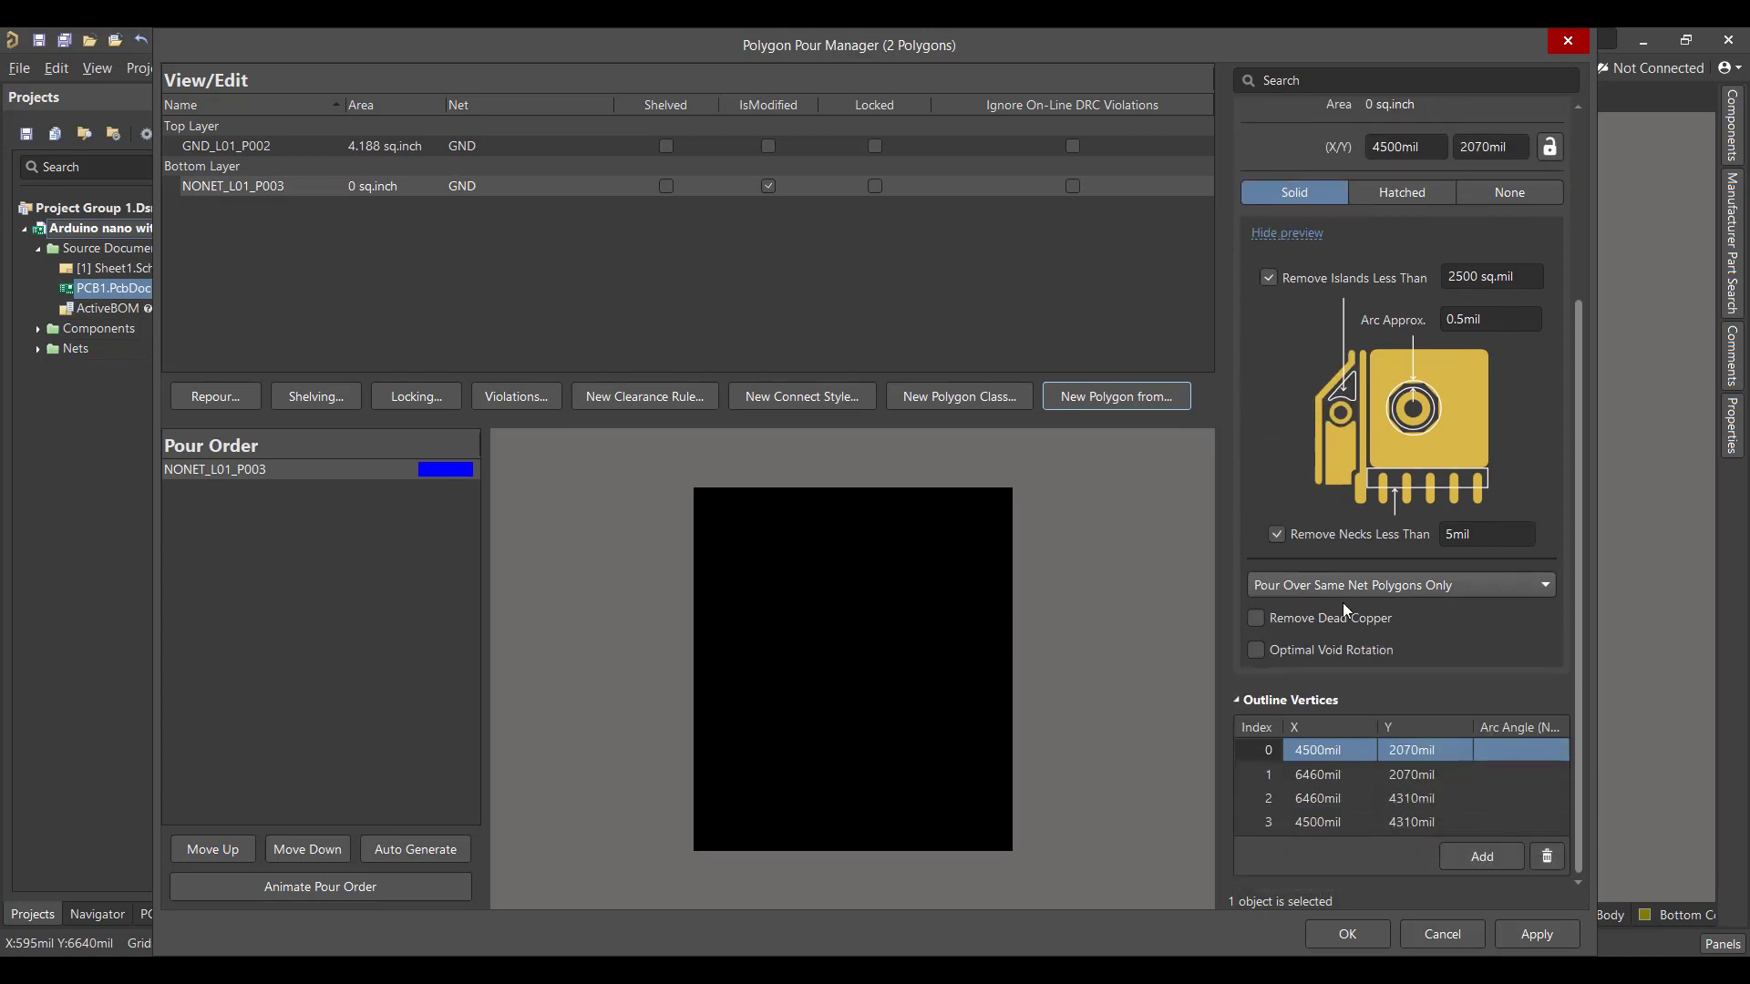
{"action": "left_click", "coordinate": [1475, 583]}
{"action": "left_click", "coordinate": [1427, 635]}
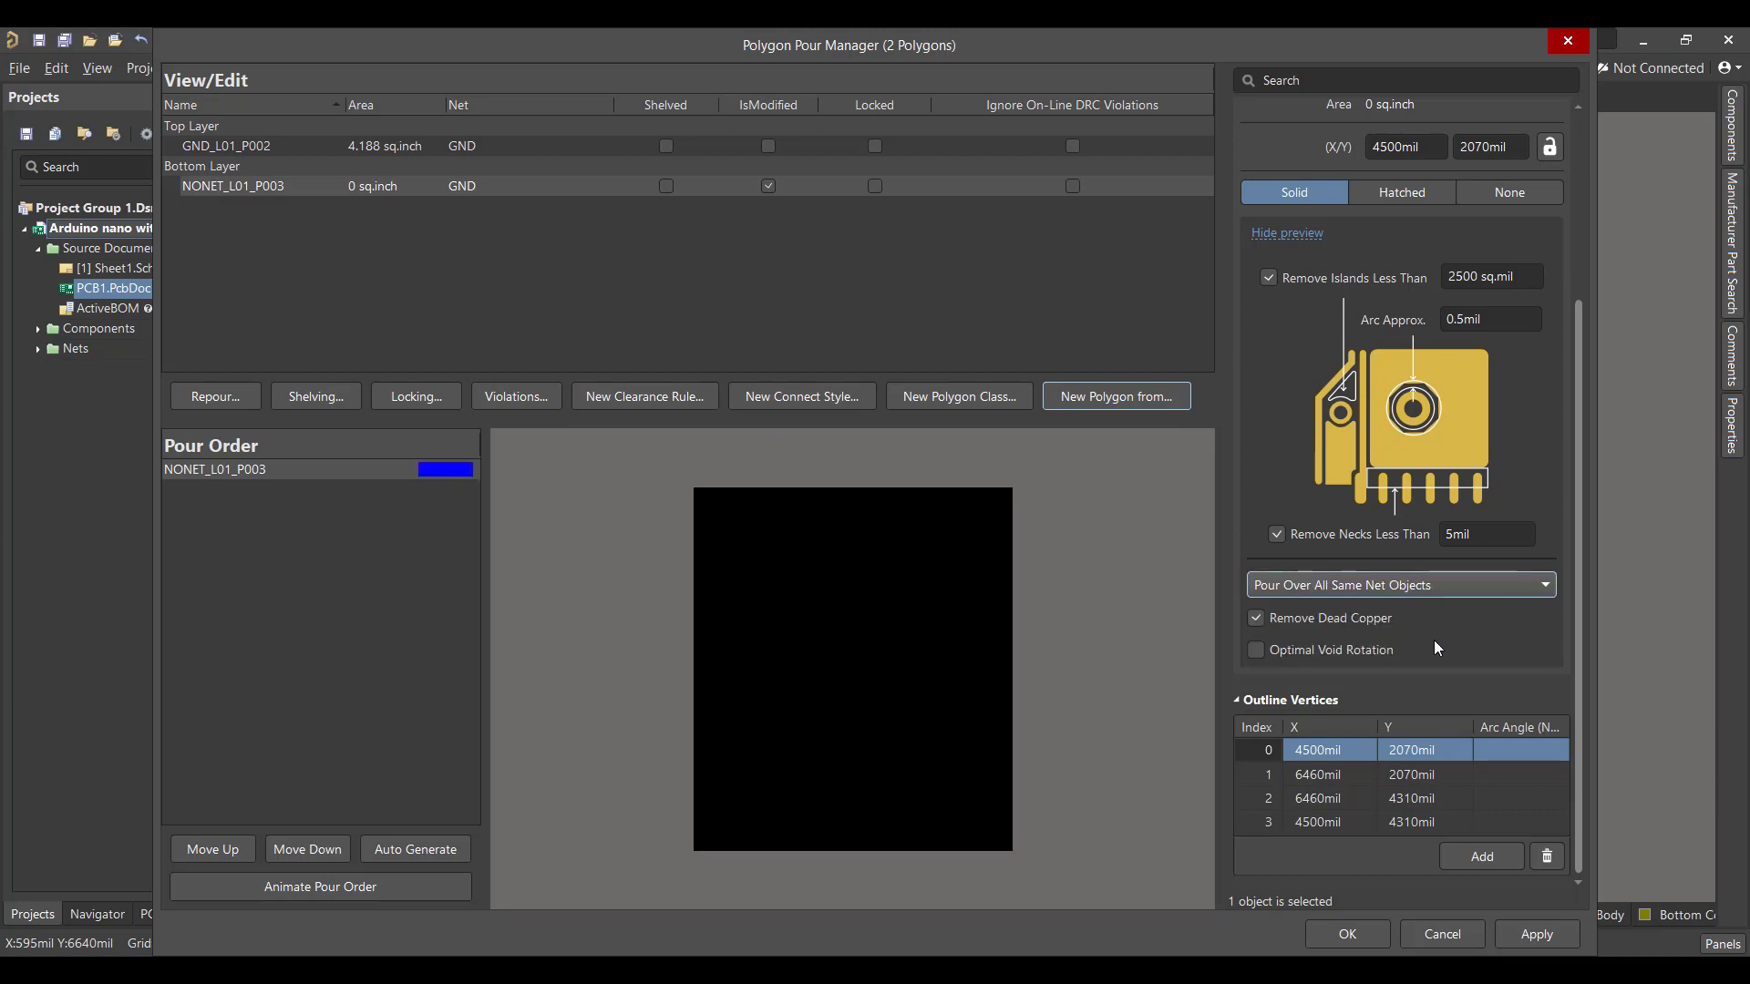
{"action": "left_click", "coordinate": [1535, 934]}
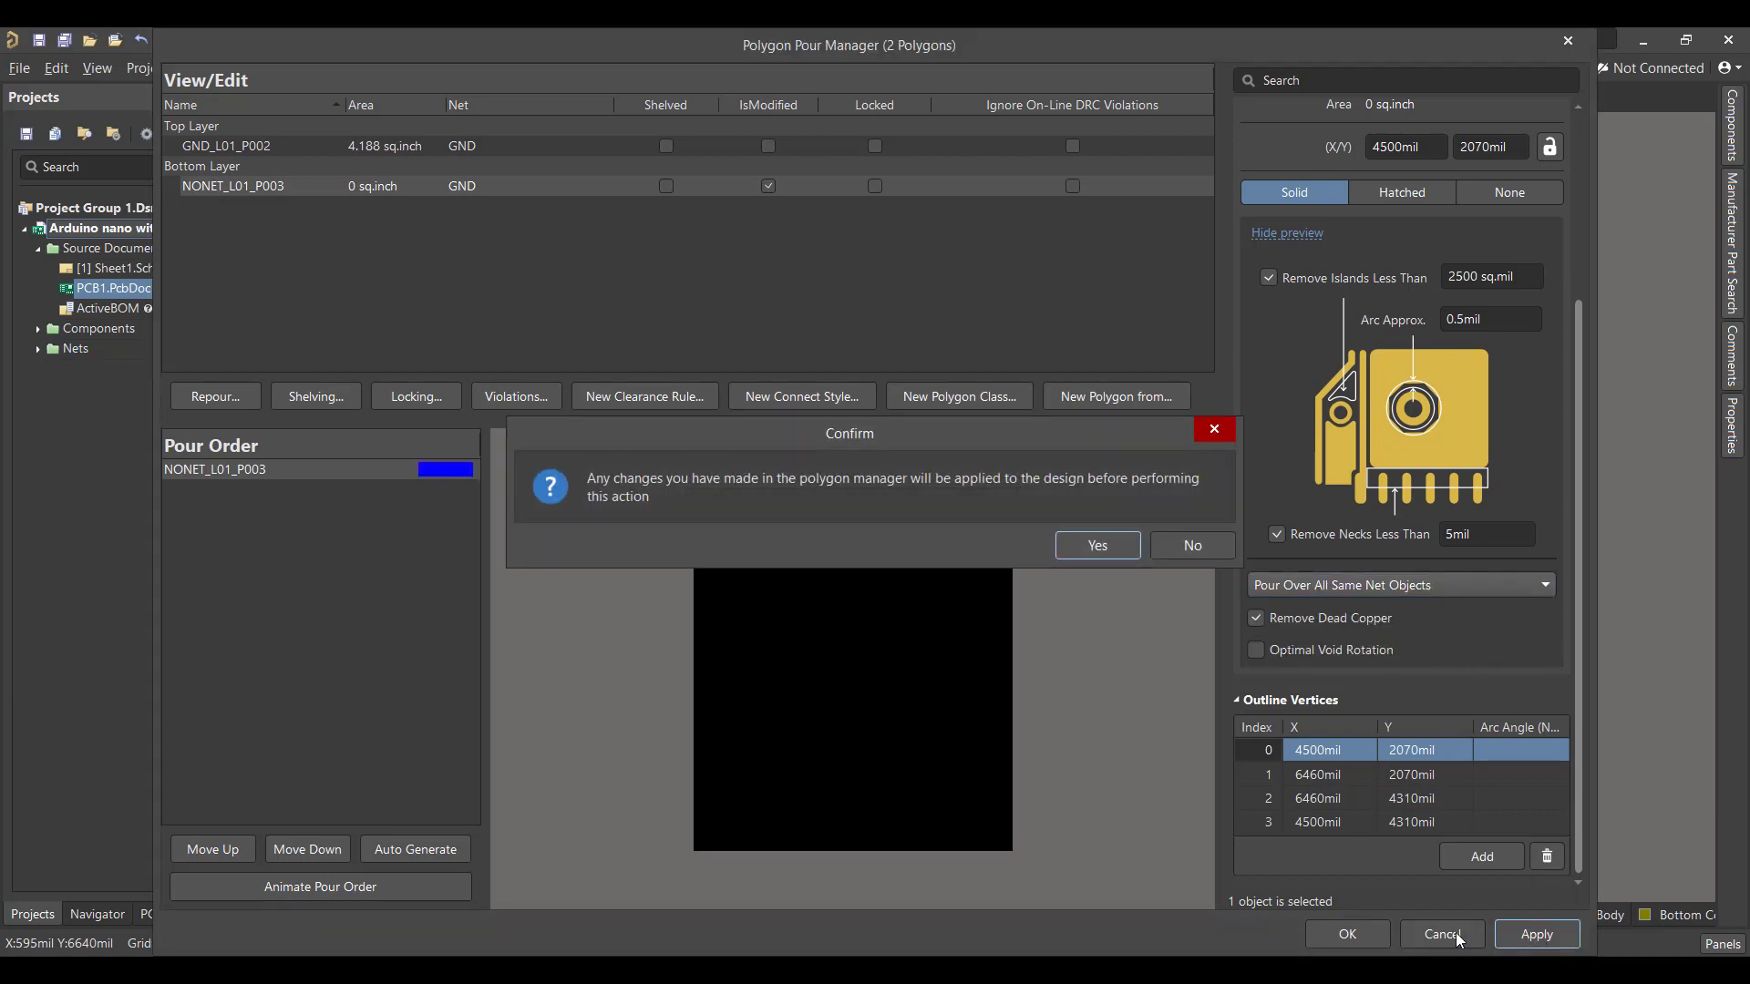
{"action": "left_click", "coordinate": [1094, 546]}
{"action": "left_click", "coordinate": [1331, 934]}
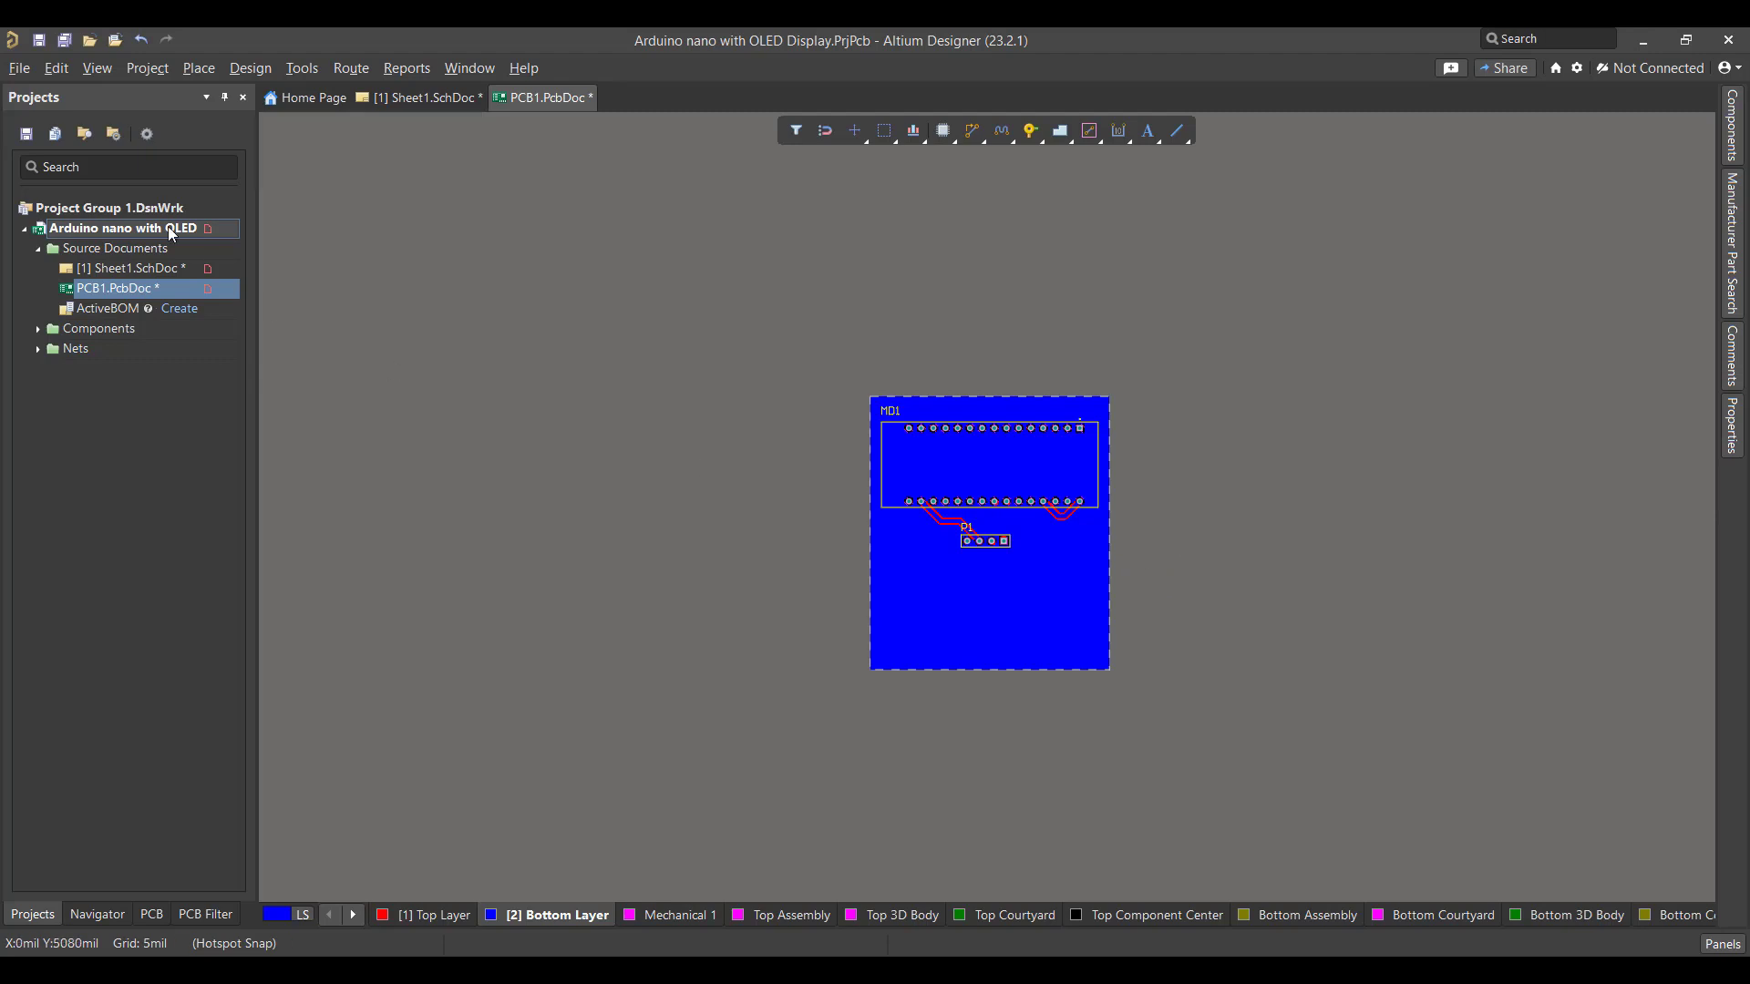
- Switch to 3D Layout Mode and start Place > 3D Body to open Choose Model
{"action": "left_click", "coordinate": [95, 68]}
{"action": "left_click", "coordinate": [128, 148]}
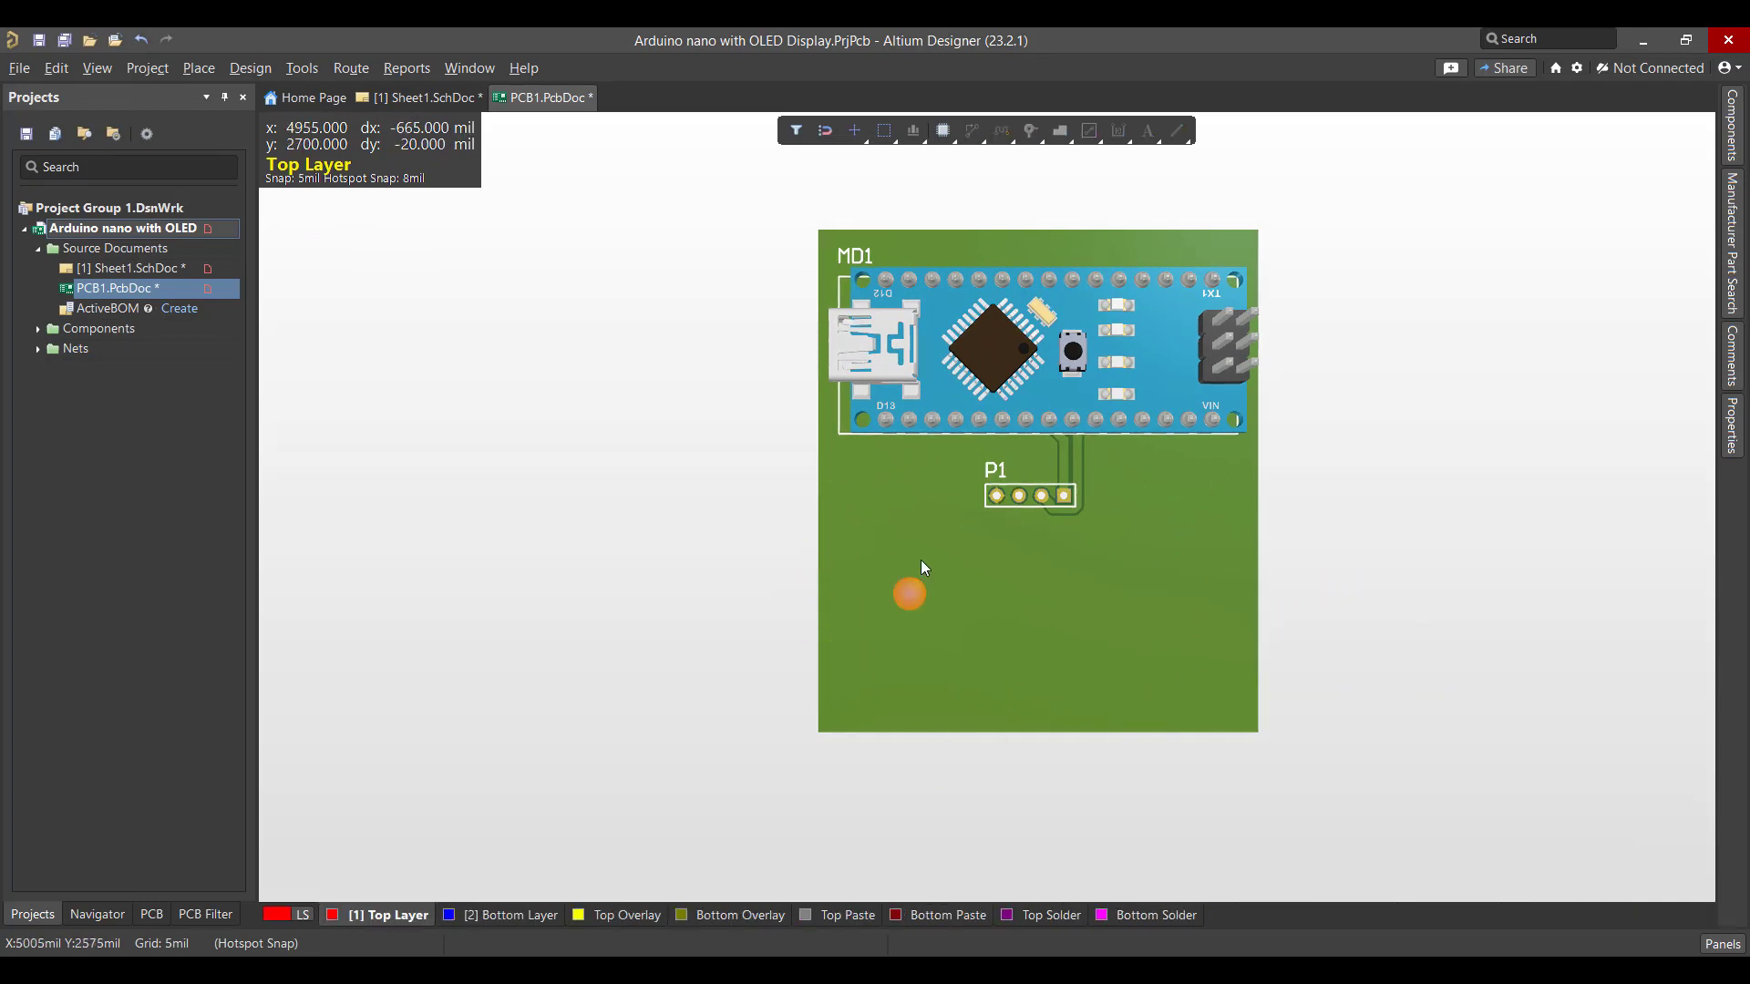
{"action": "left_click", "coordinate": [199, 71]}
{"action": "left_click", "coordinate": [238, 173]}
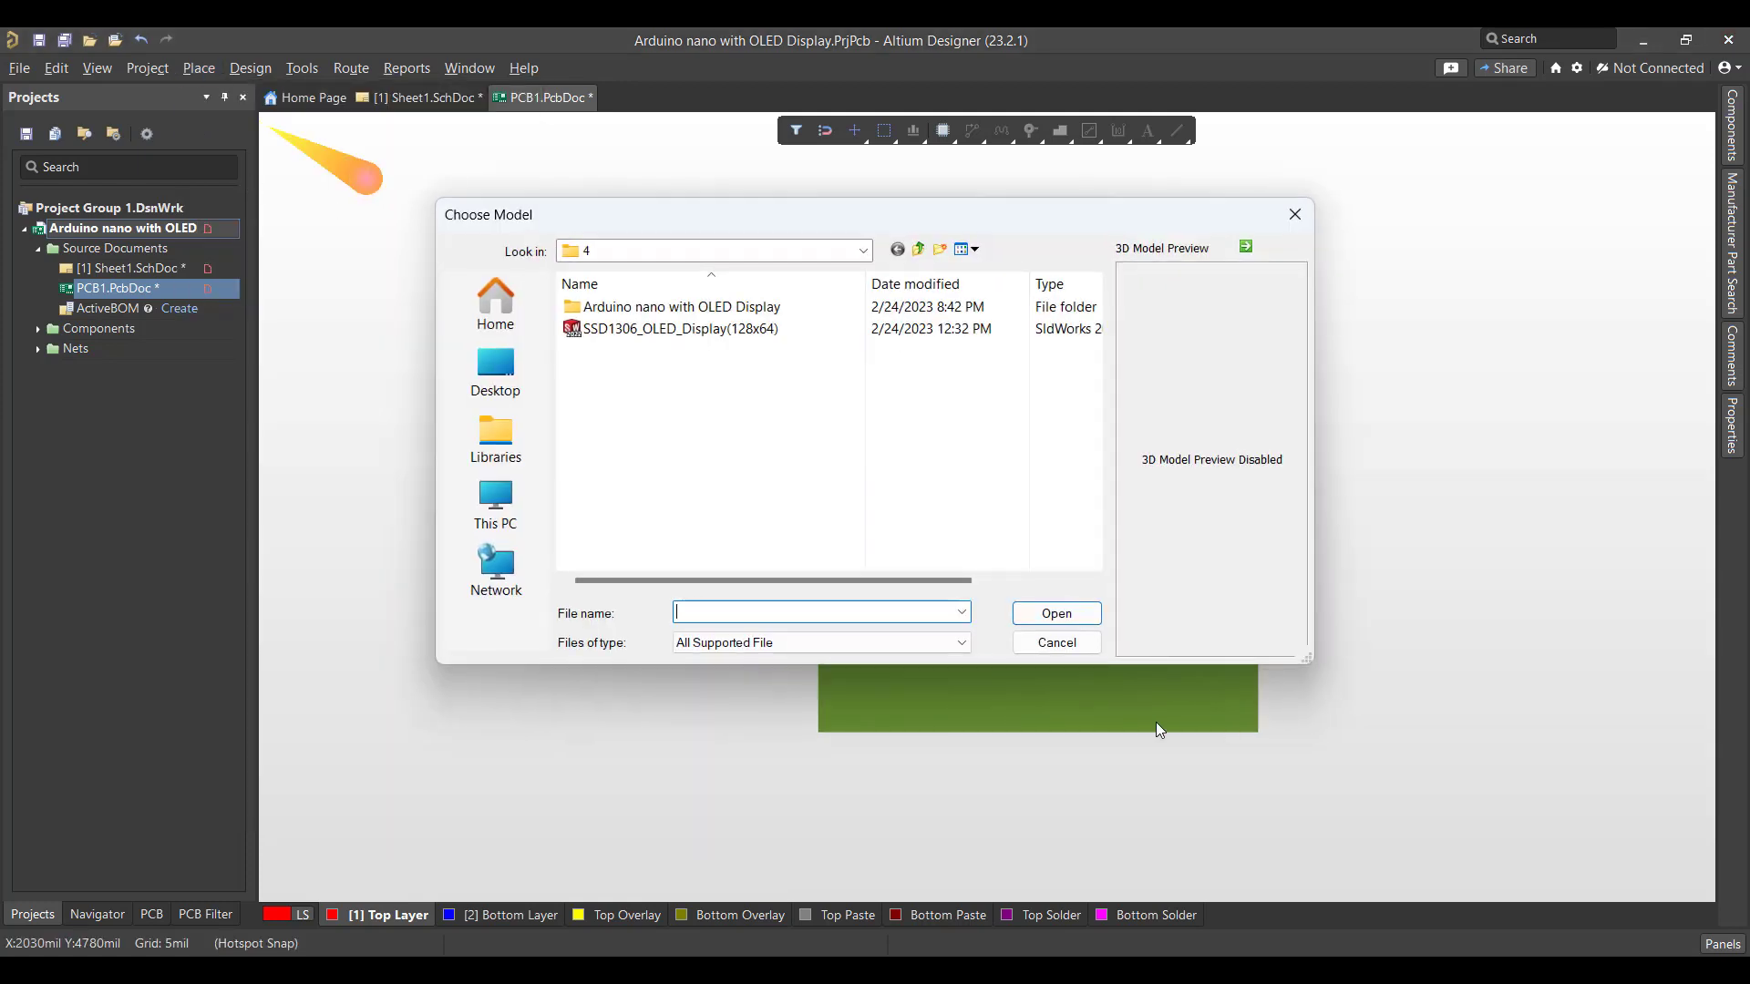
- Load the SSD1306_OLED_Display(128x64) model, place it over P1, and orbit the 3D view
{"action": "left_click", "coordinate": [656, 334]}
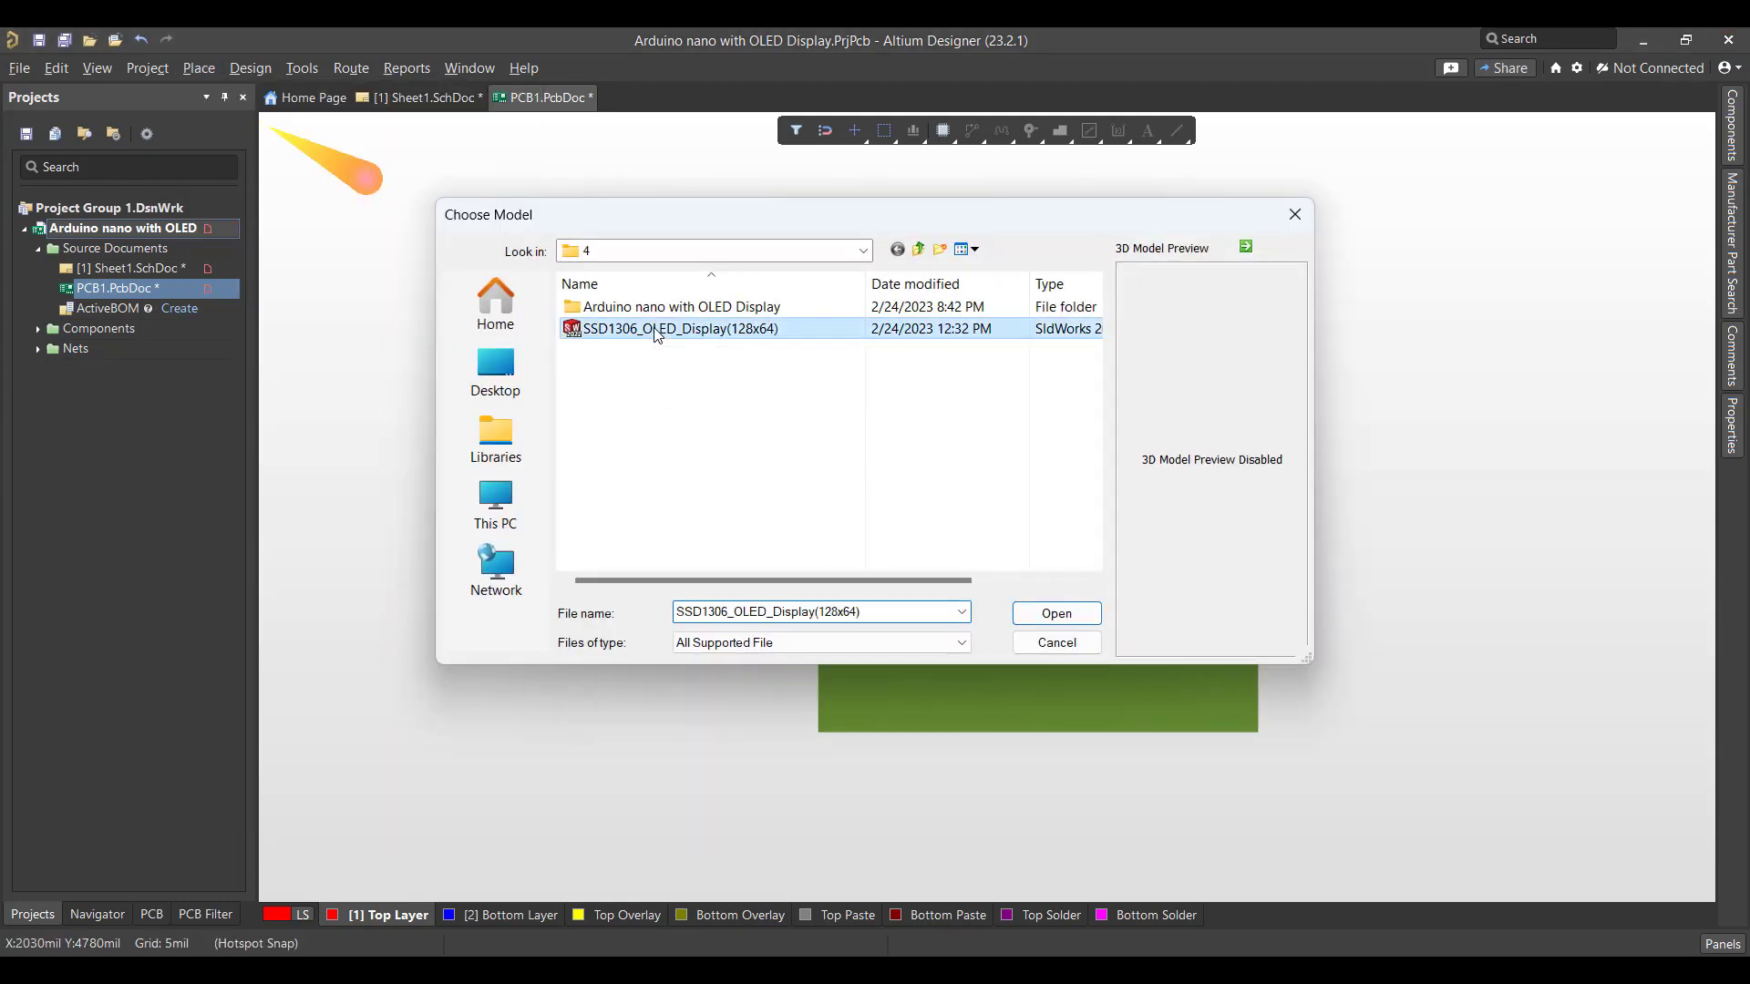
{"action": "left_click", "coordinate": [1058, 614]}
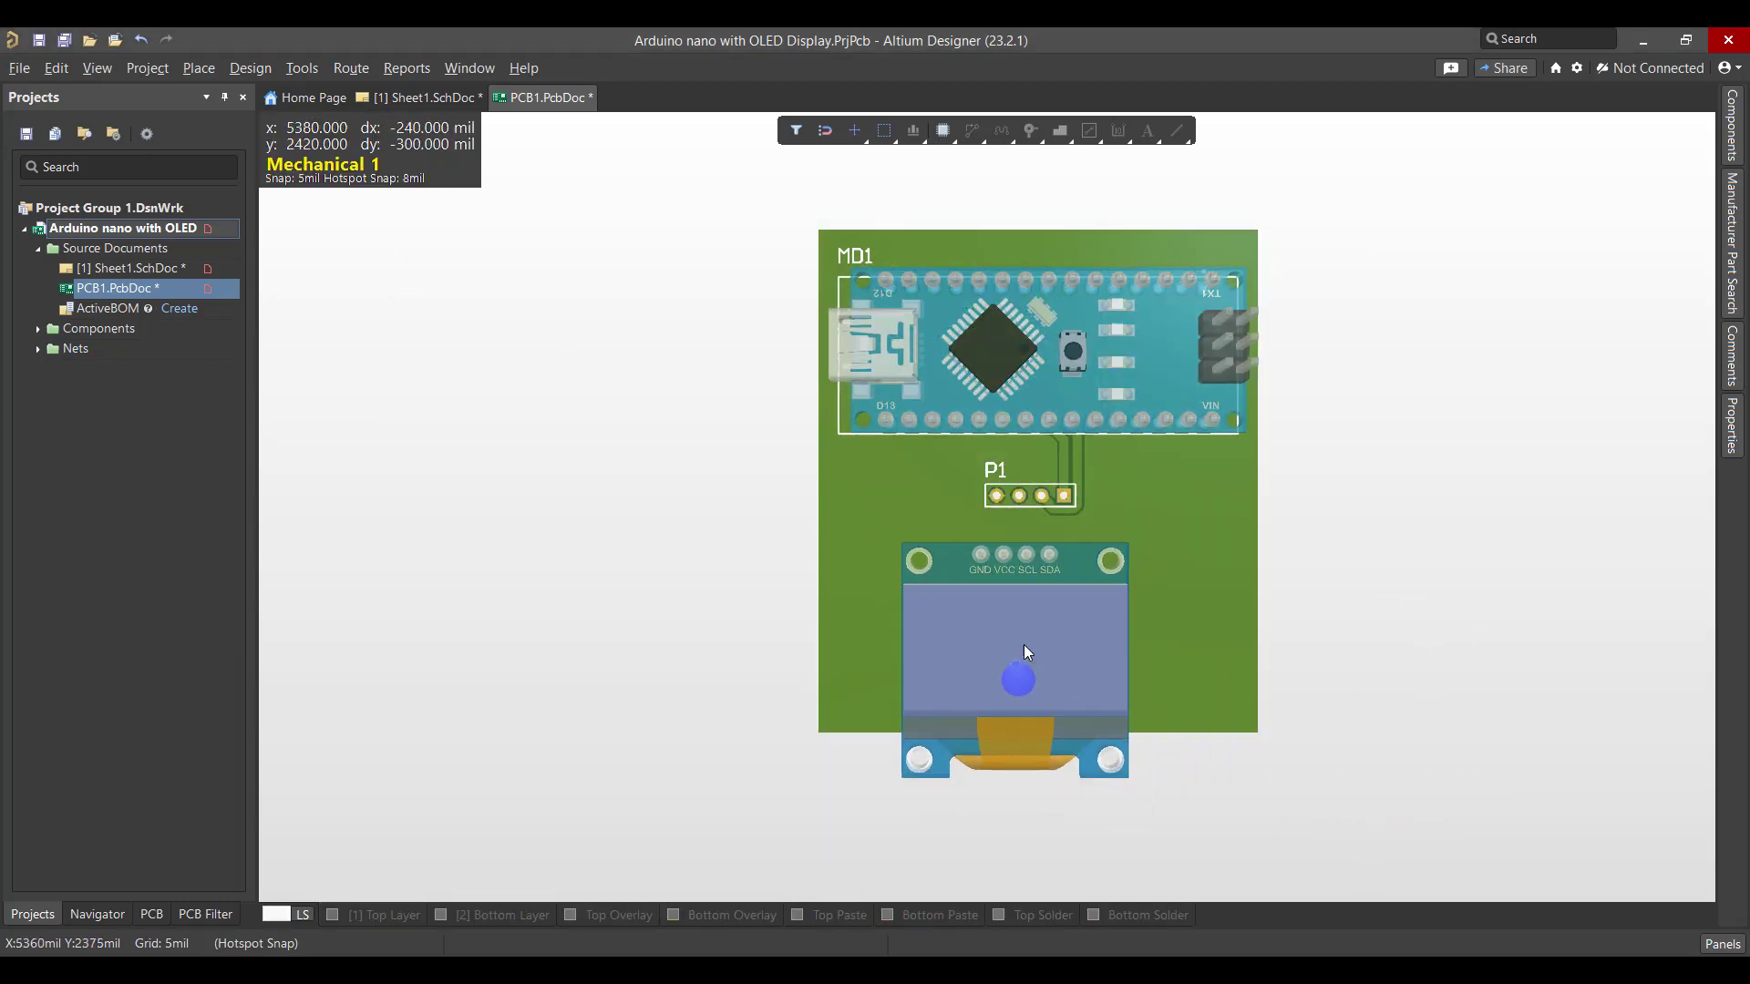
{"action": "left_click", "coordinate": [1184, 635]}
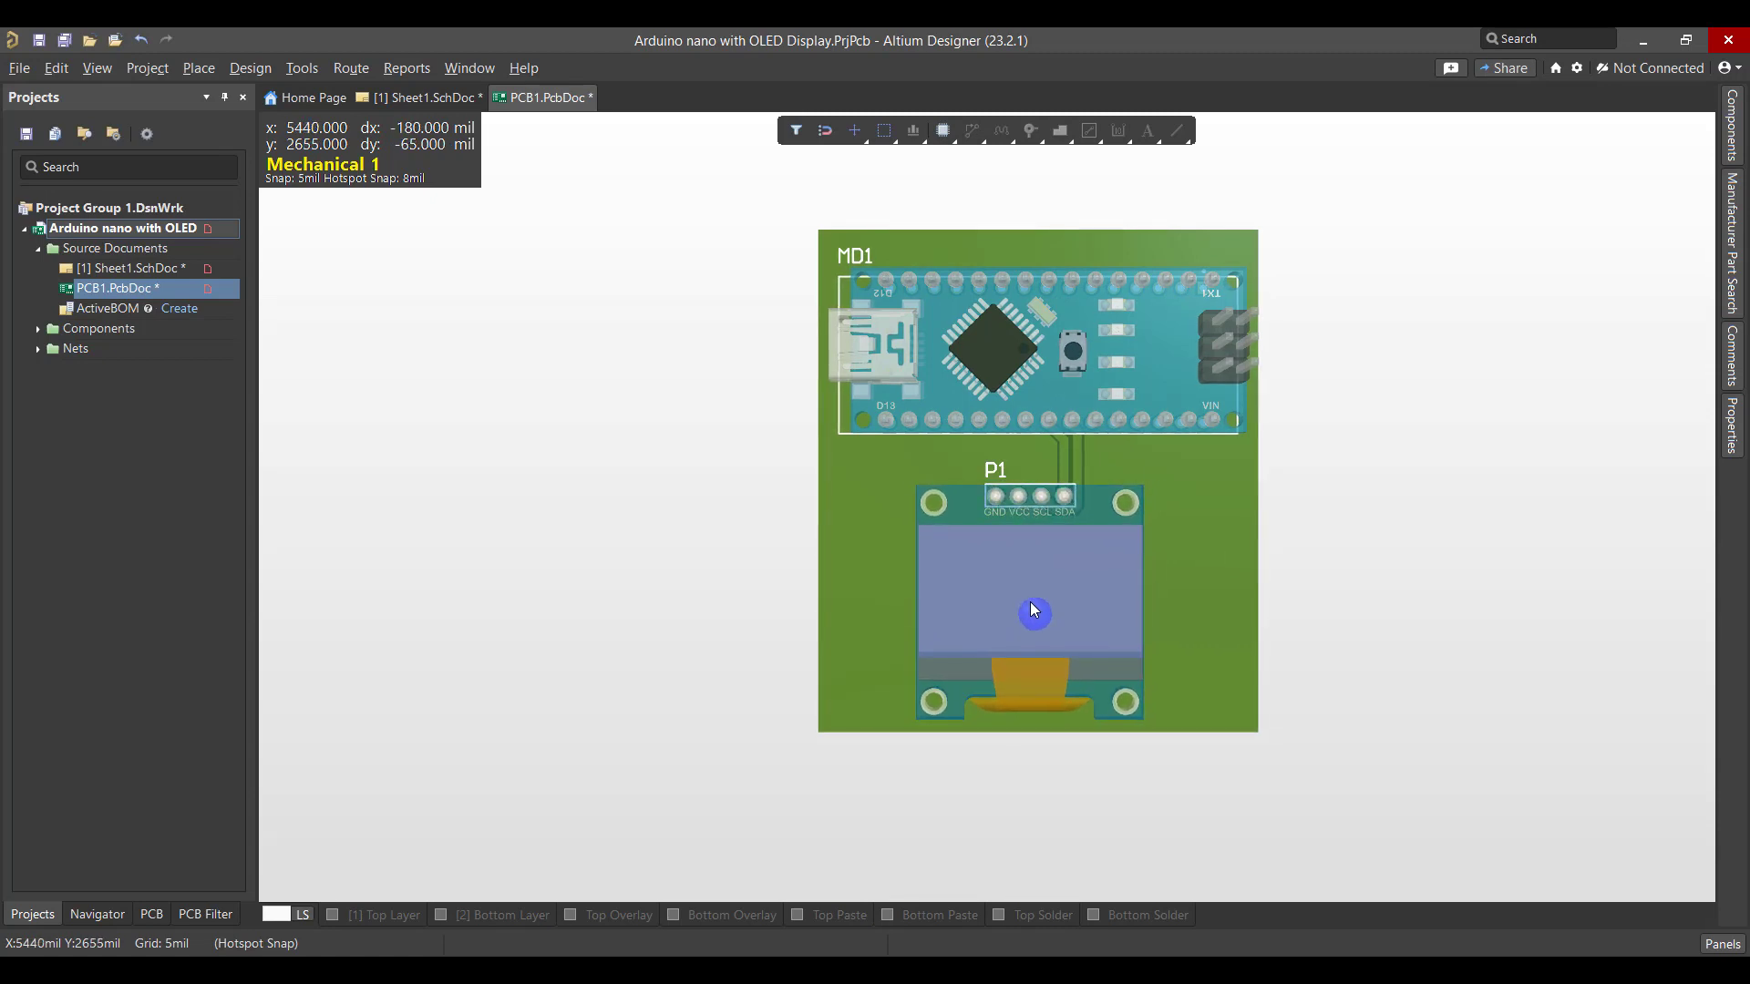
{"action": "left_click", "coordinate": [1035, 609]}
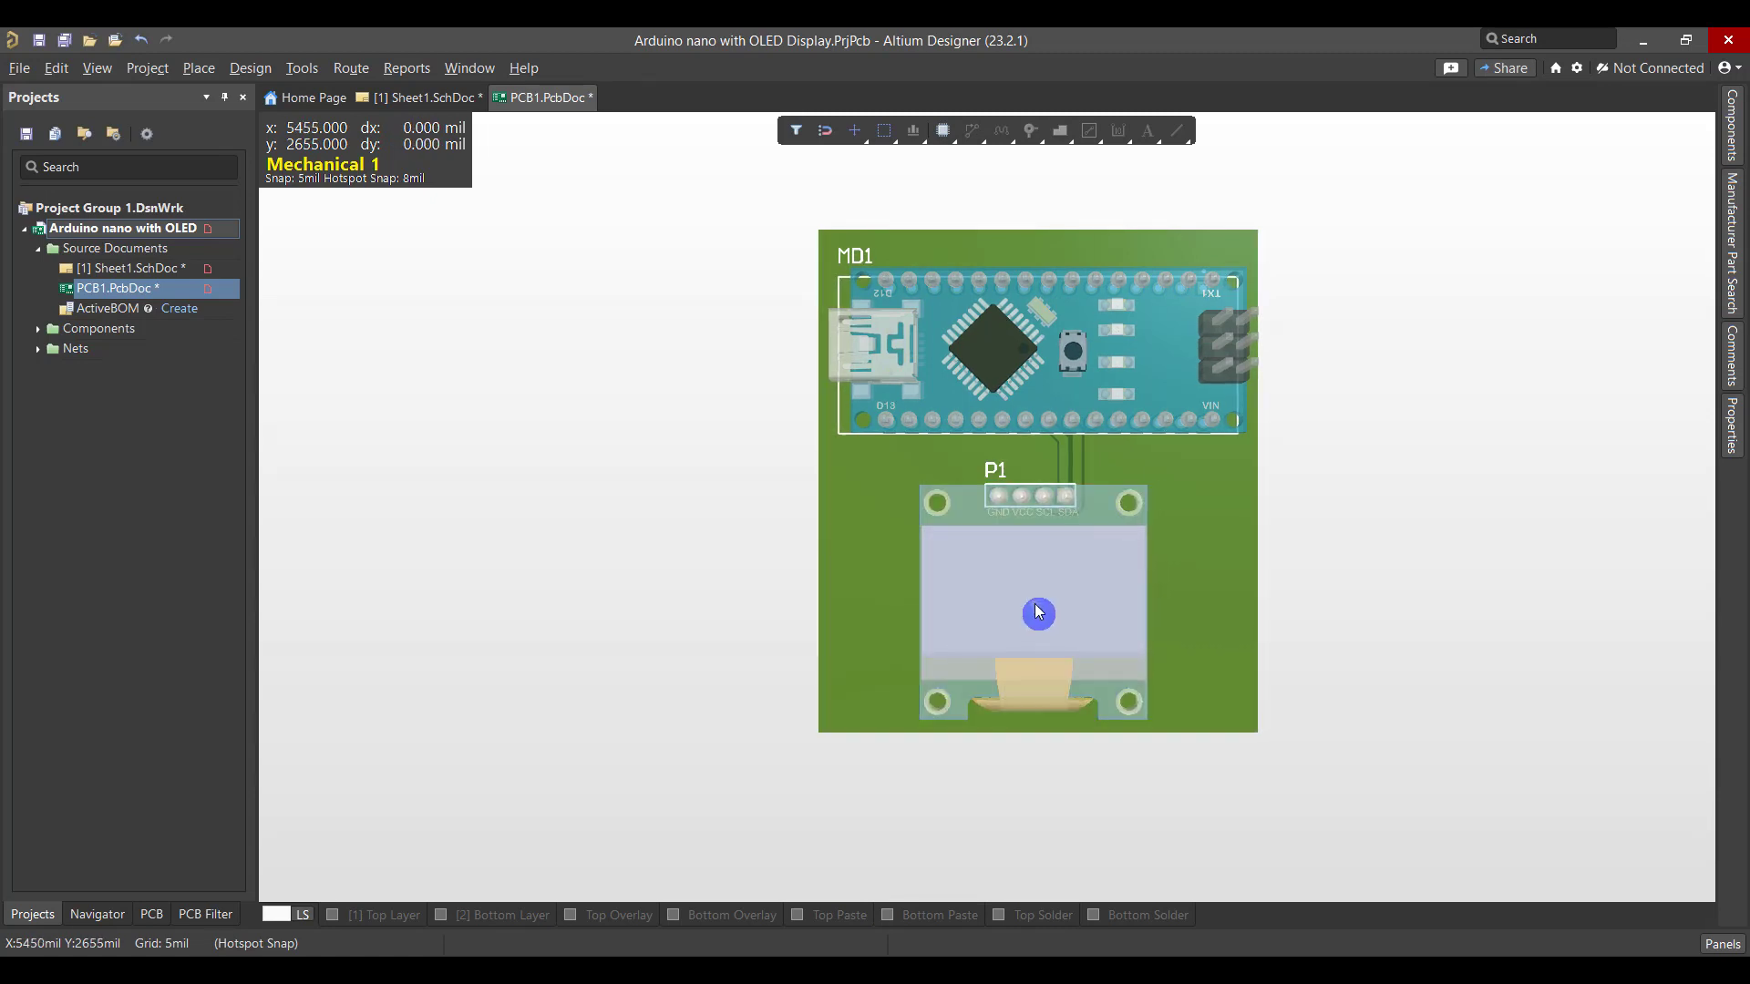
{"action": "key", "text": "Escape"}
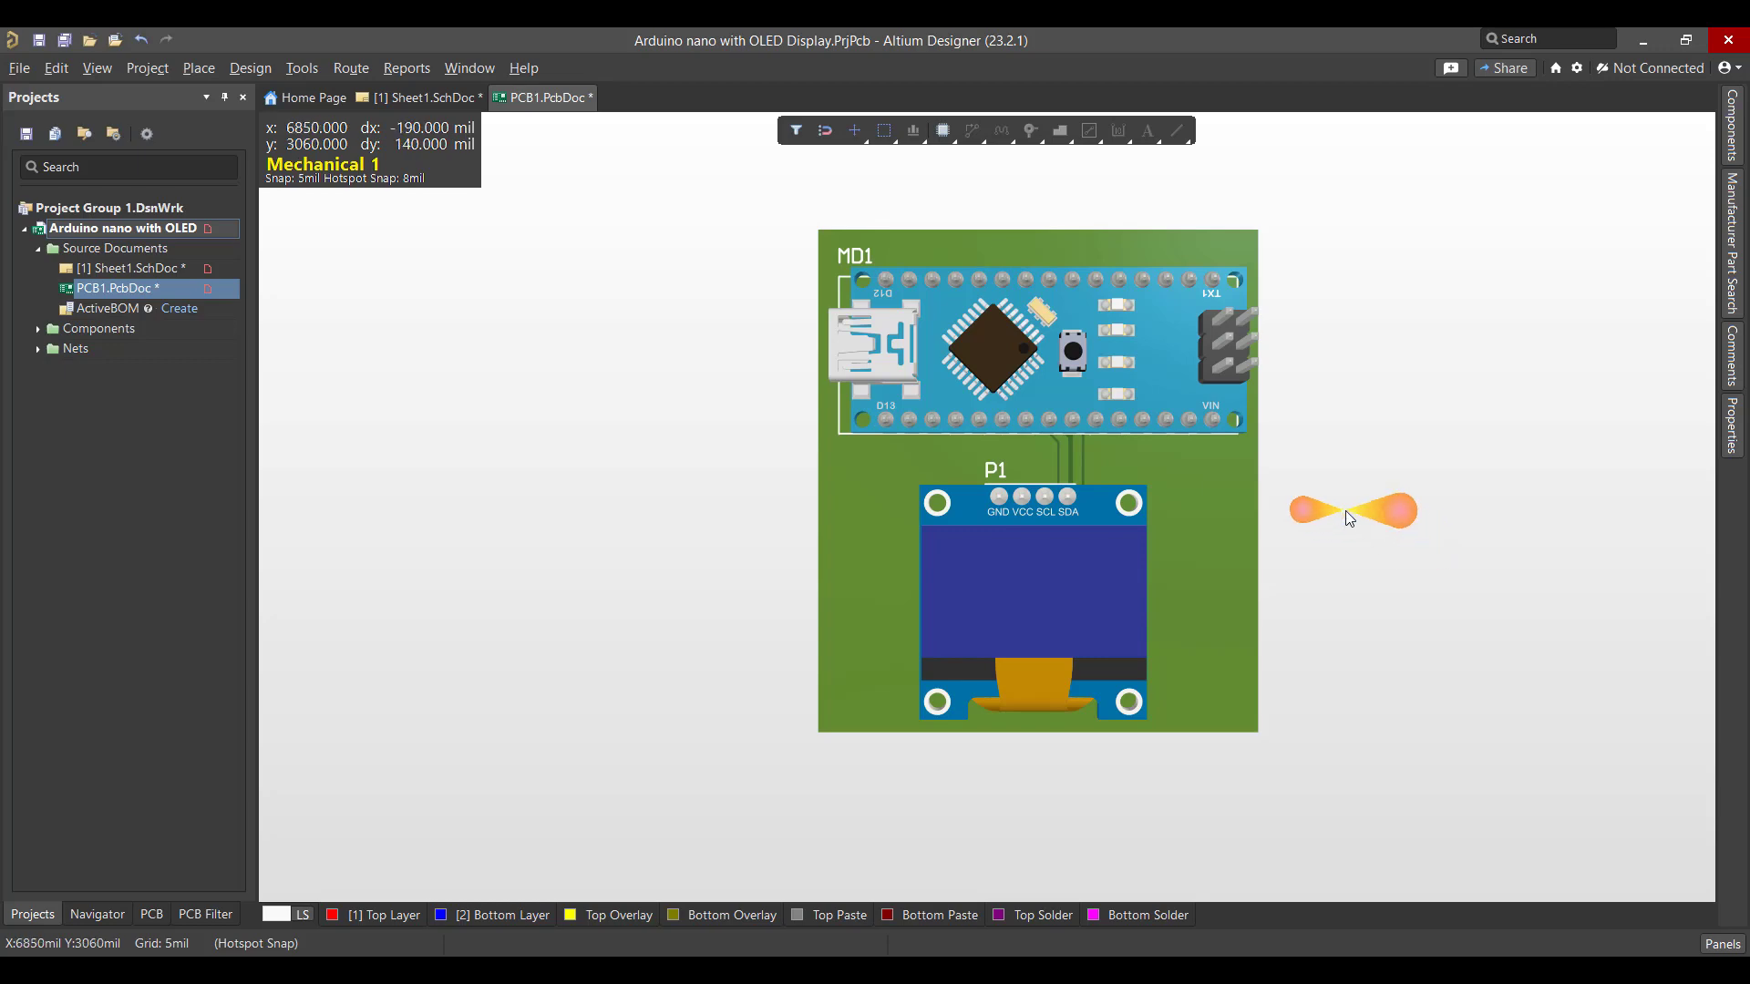
{"action": "mouse_move", "coordinate": [1300, 466]}
{"action": "right_mouse_down", "text": "shift"}
{"action": "mouse_move", "coordinate": [1242, 500]}
{"action": "mouse_move", "coordinate": [1244, 484]}
{"action": "mouse_move", "coordinate": [1203, 478]}
{"action": "mouse_move", "coordinate": [1142, 490]}
{"action": "mouse_move", "coordinate": [797, 715]}
{"action": "mouse_move", "coordinate": [1176, 456]}
{"action": "mouse_move", "coordinate": [1555, 402]}
{"action": "mouse_move", "coordinate": [1736, 450]}
{"action": "mouse_move", "coordinate": [1276, 346]}
{"action": "mouse_move", "coordinate": [1123, 291]}
{"action": "mouse_move", "coordinate": [1543, 289]}
{"action": "mouse_move", "coordinate": [1257, 373]}
{"action": "mouse_move", "coordinate": [543, 496]}
{"action": "mouse_move", "coordinate": [172, 680]}
{"action": "mouse_move", "coordinate": [744, 659]}
{"action": "mouse_move", "coordinate": [1211, 401]}
{"action": "right_mouse_up", "text": "shift"}
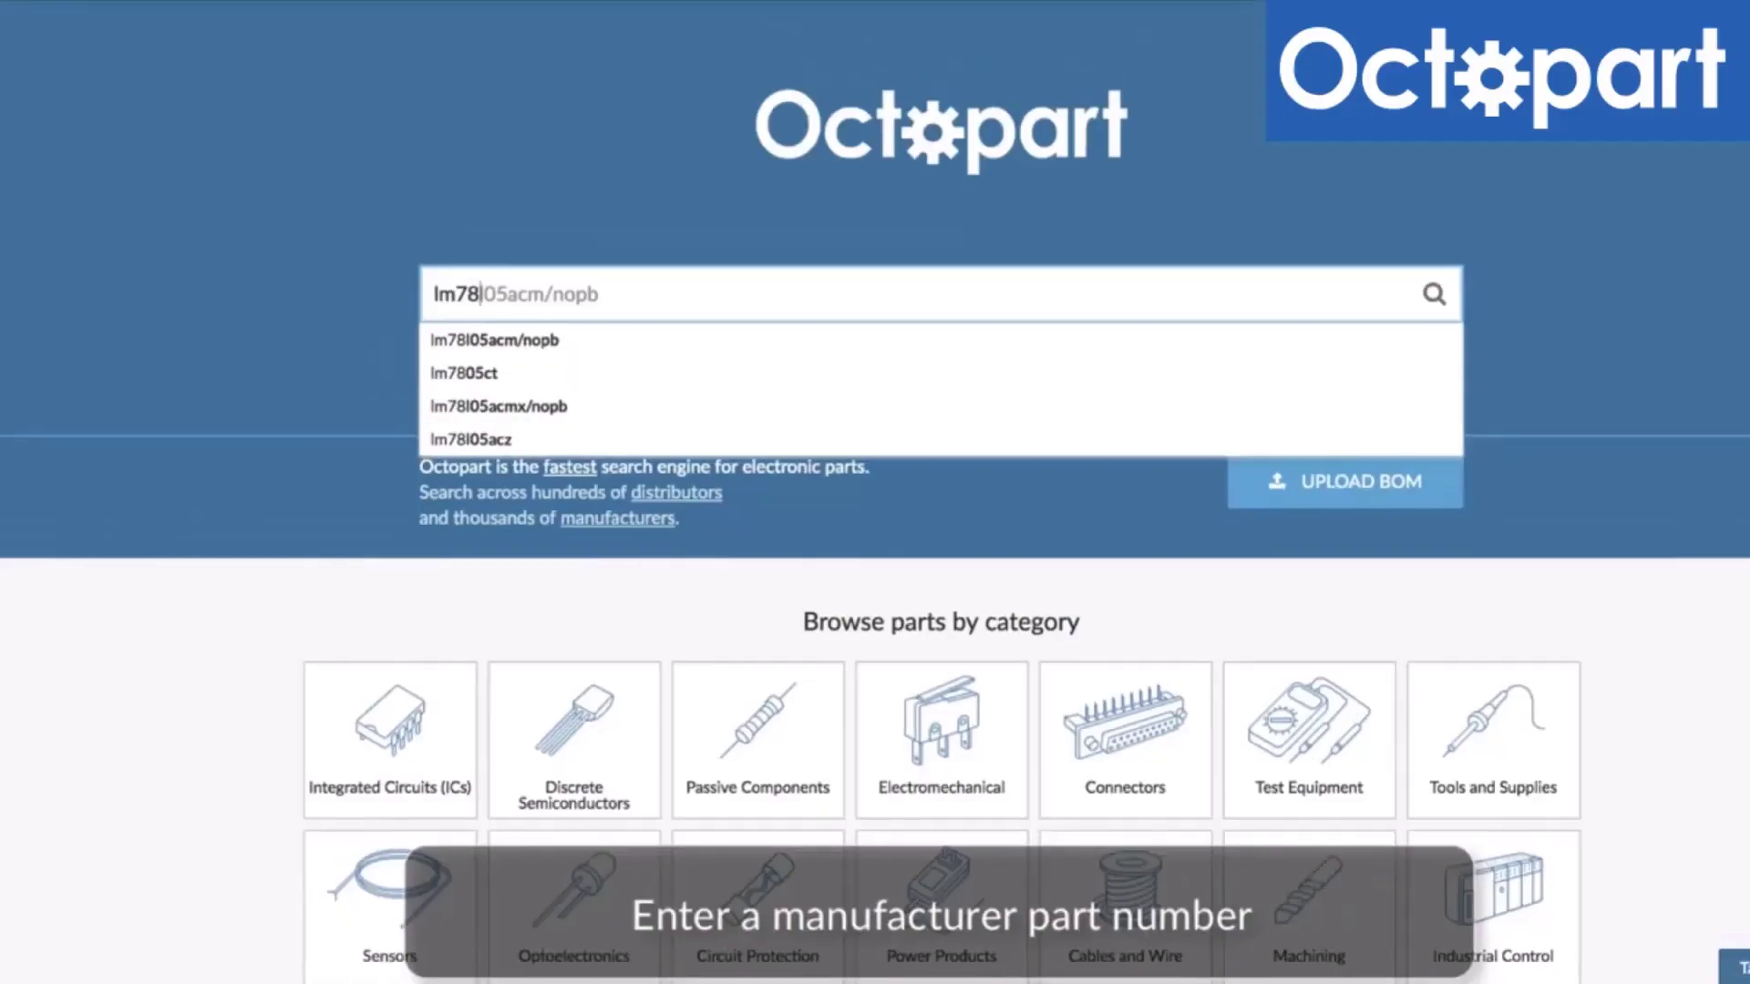
- Complete the part number lm7805ct in Octopart's search box and run the search
{"action": "type", "text": "05ct"}
{"action": "key", "text": "Return"}
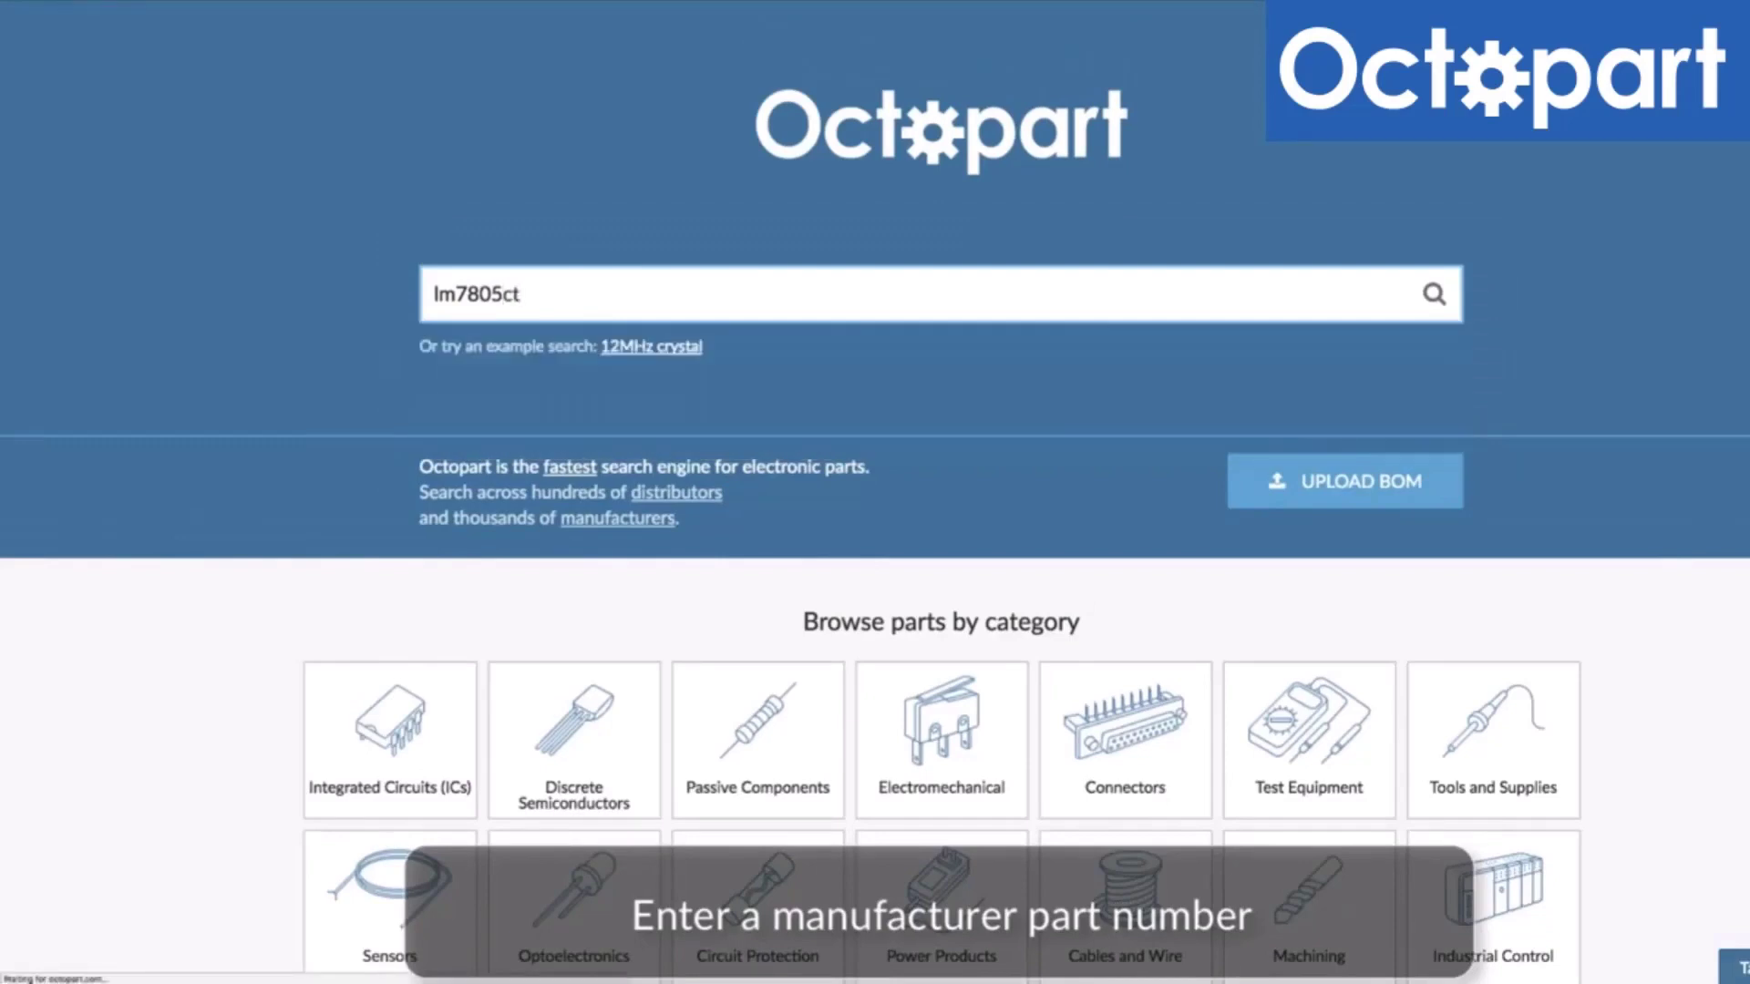